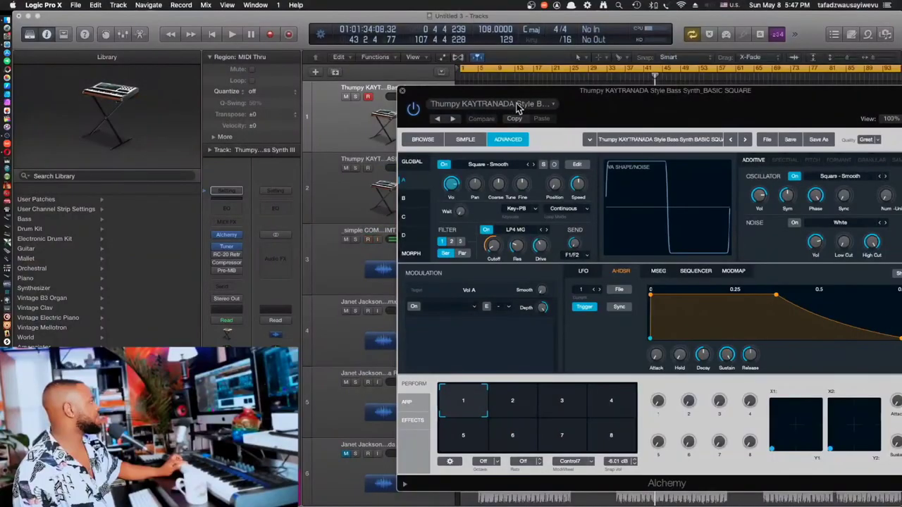
pyautogui.click(553, 105)
pyautogui.click(708, 109)
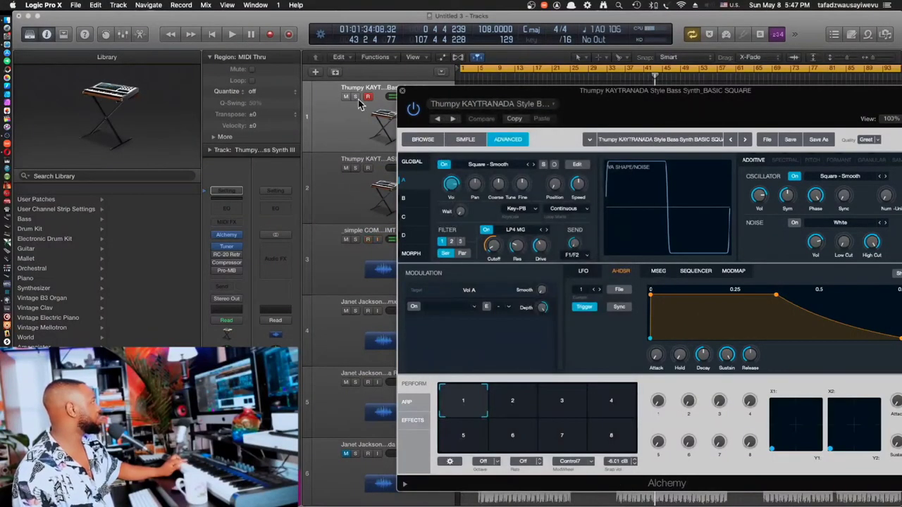
pyautogui.click(365, 196)
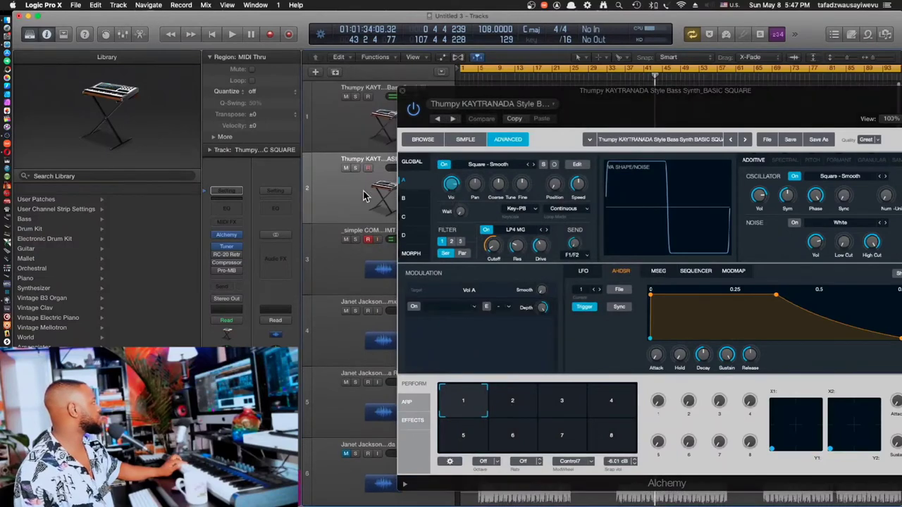
pyautogui.click(360, 134)
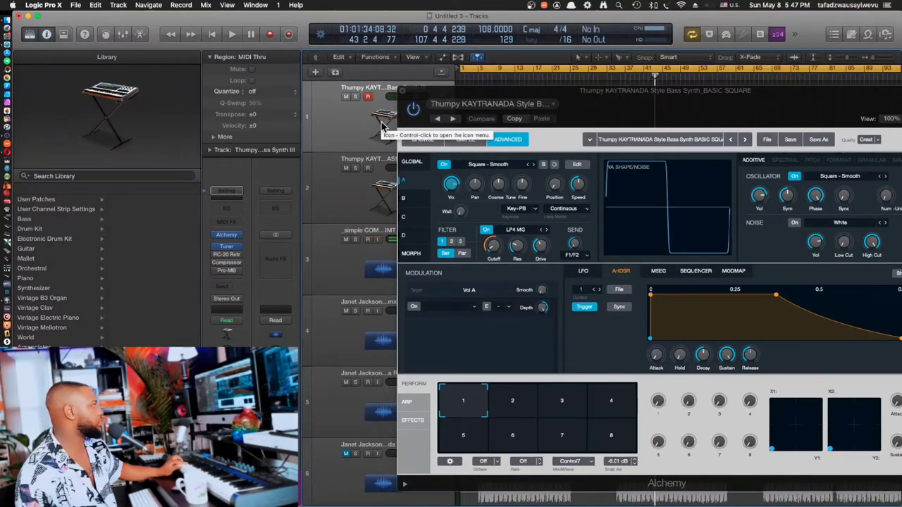
pyautogui.click(409, 105)
# Step: Close Alchemy, fit all seven tracks vertically and play the stems from bar 1
pyautogui.press('cmd+w')
pyautogui.scroll(2, 486, 205)
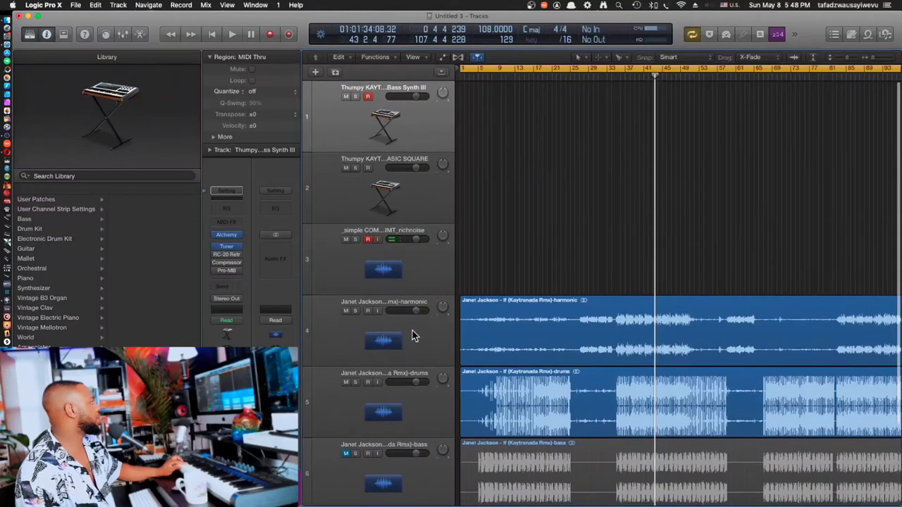
pyautogui.scroll(-5, 452, 315)
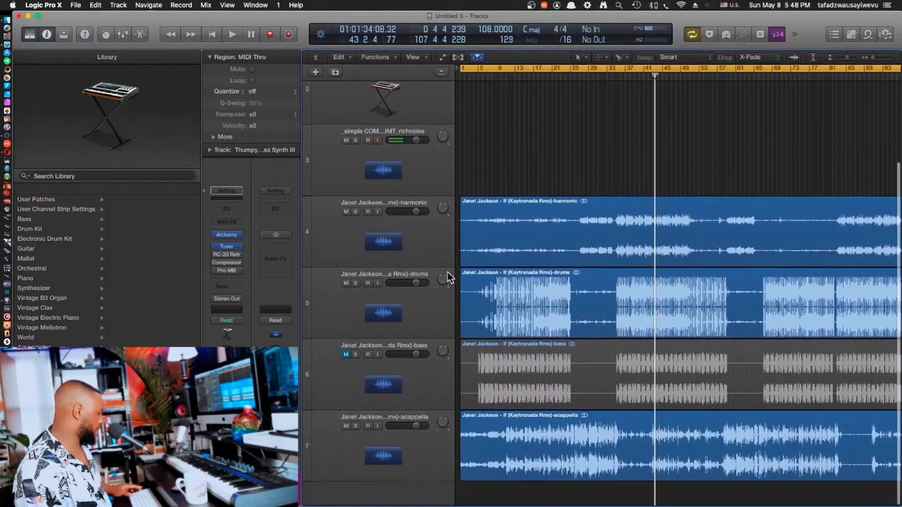
pyautogui.press('super+Up')
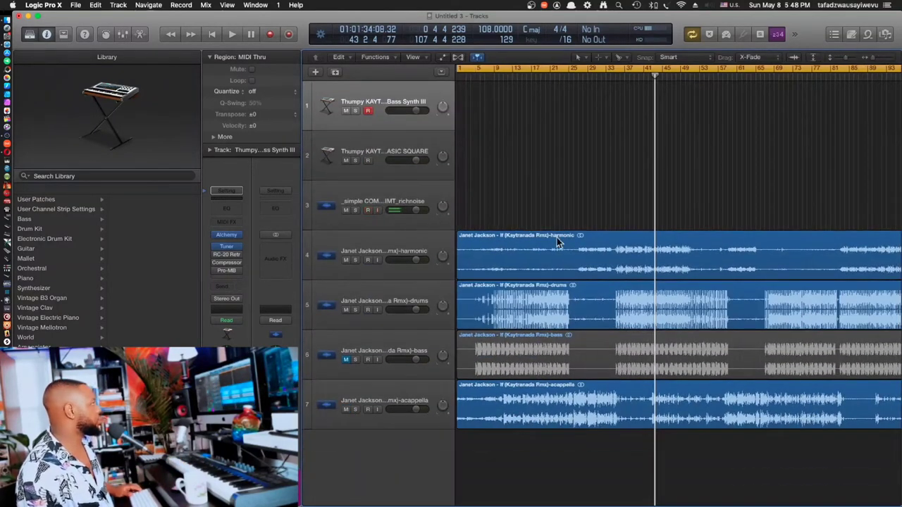
pyautogui.press('Return')
pyautogui.press('space')
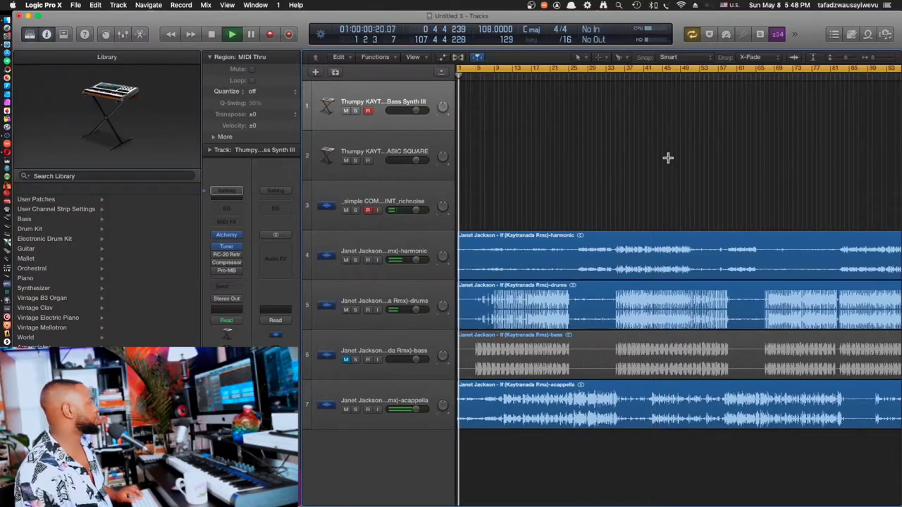
# Step: Unmute the bass stem, turn off Cycle, and solo the bass stem for playback
pyautogui.click(345, 360)
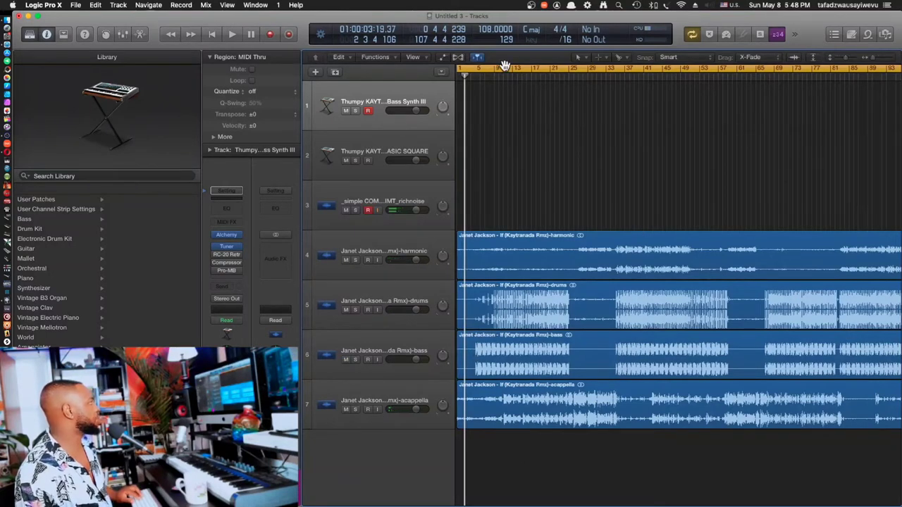
pyautogui.click(505, 66)
pyautogui.click(424, 347)
pyautogui.press('s')
pyautogui.press('space')
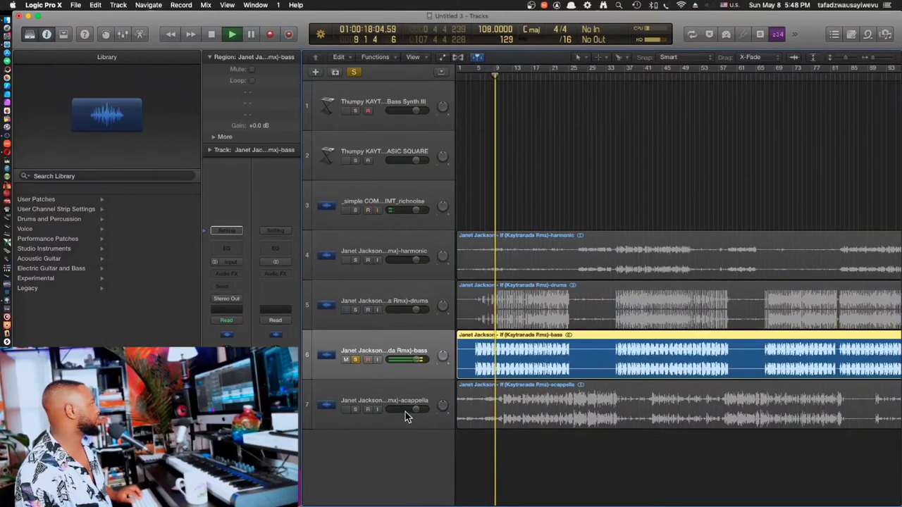
# Step: Solo the richnoise track and audition it alongside the Thumpy bass track
pyautogui.click(355, 210)
pyautogui.press('space')
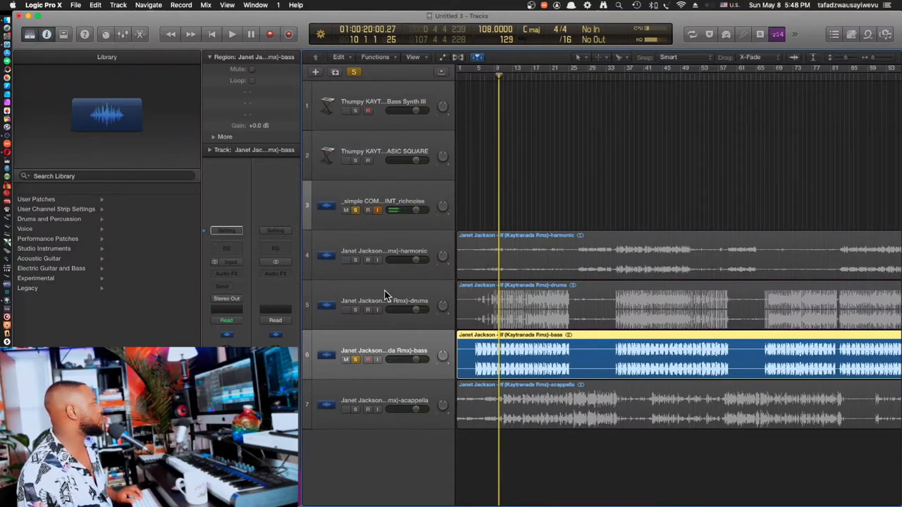
pyautogui.press('space')
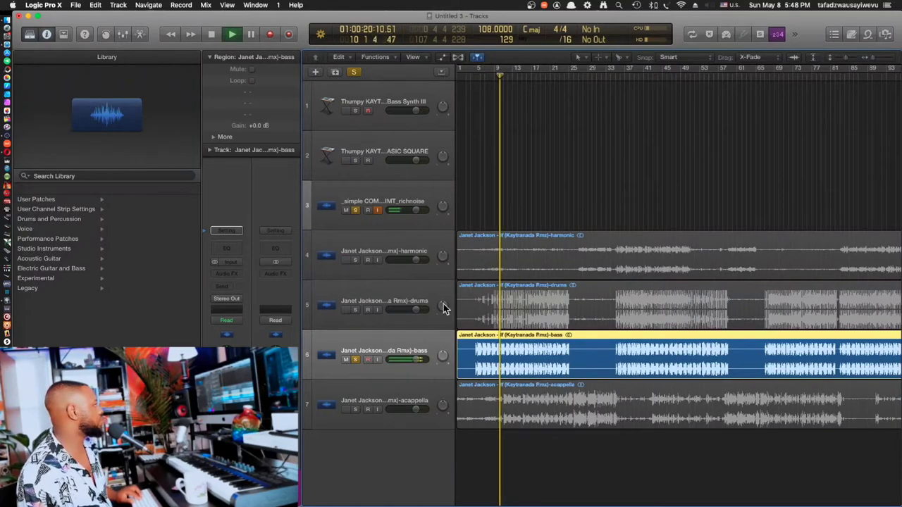
pyautogui.click(366, 105)
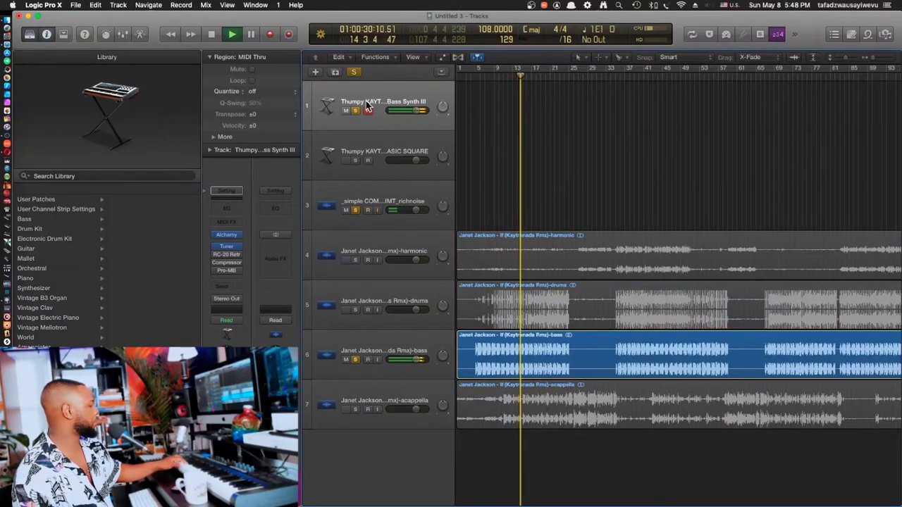
pyautogui.press('space')
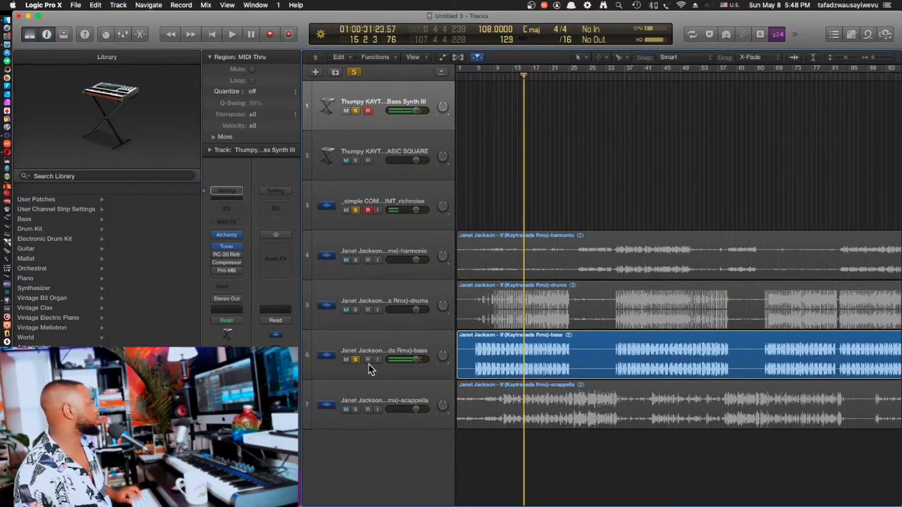
# Step: Unsolo the bass stem and richnoise tracks, then mute the bass stem track and its region
pyautogui.click(356, 359)
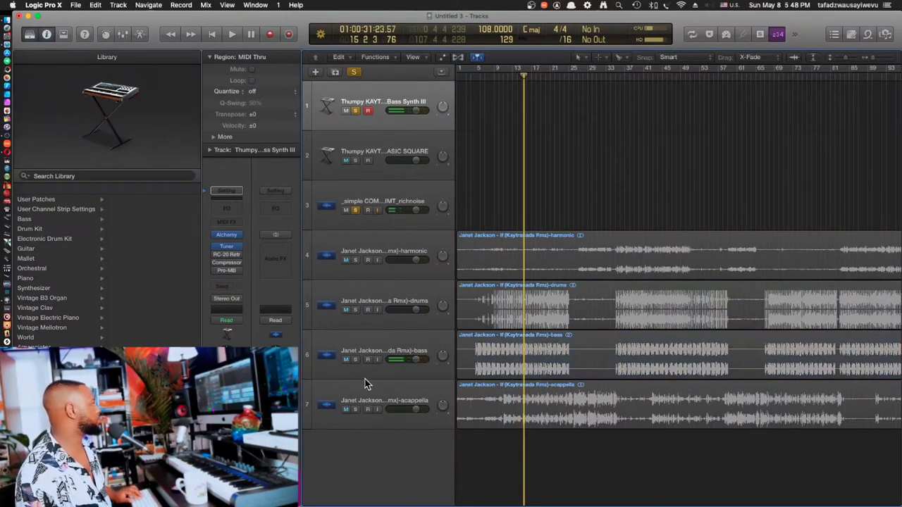
pyautogui.click(355, 210)
pyautogui.press('super+a')
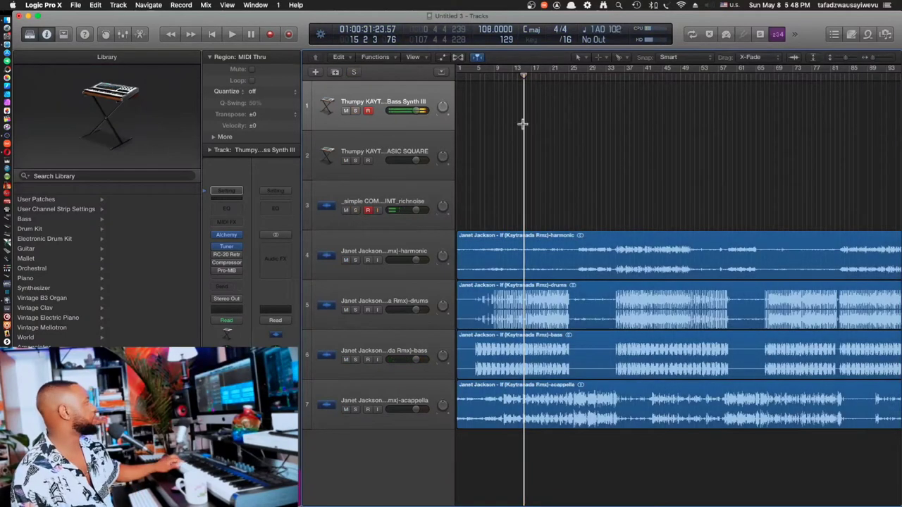
pyautogui.click(345, 361)
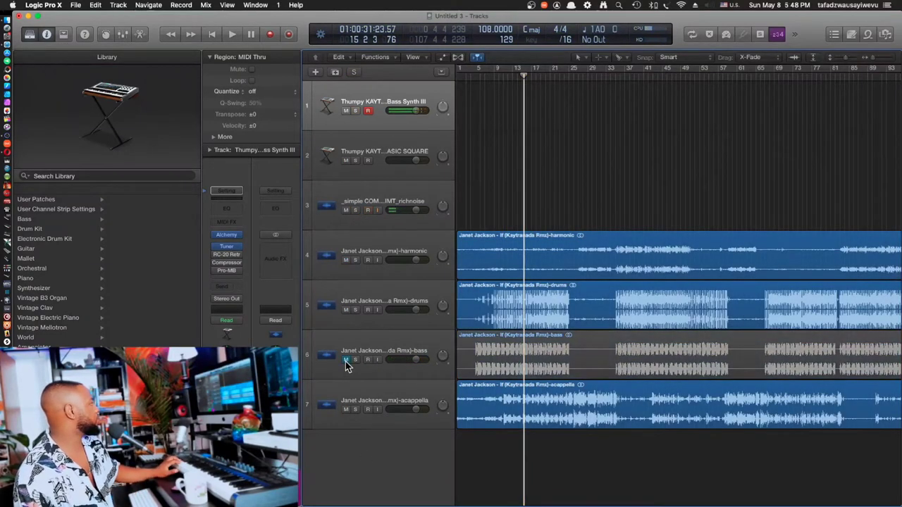
pyautogui.click(466, 360)
pyautogui.hotkey('ctrl', 'm')
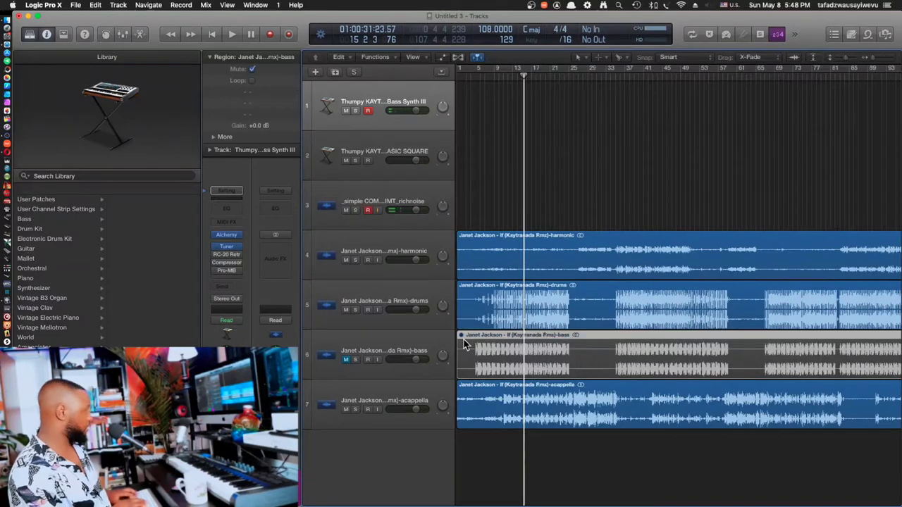
# Step: Create a Software Instrument track, Inst 3, with Alchemy loaded
pyautogui.click(314, 72)
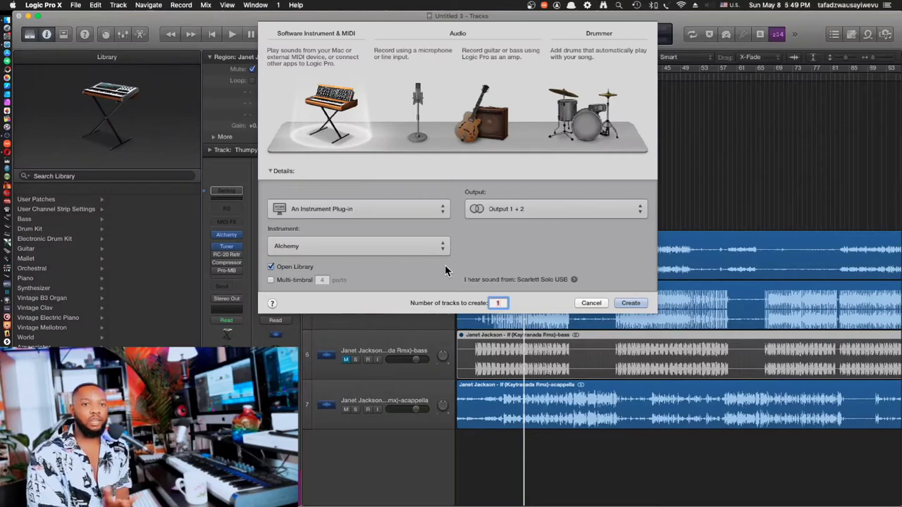
pyautogui.click(637, 303)
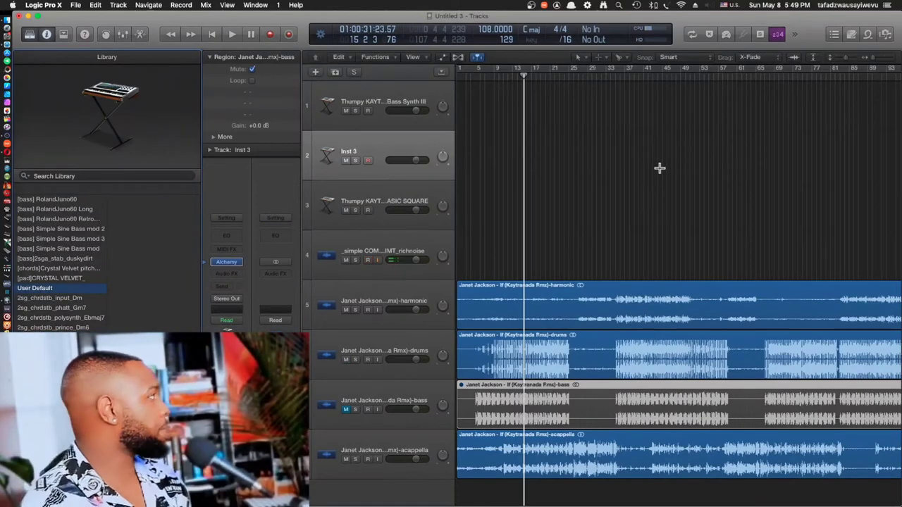
# Step: Open Inst 3's Alchemy centred on screen, load the Default preset, and show the Advanced view
pyautogui.click(226, 265)
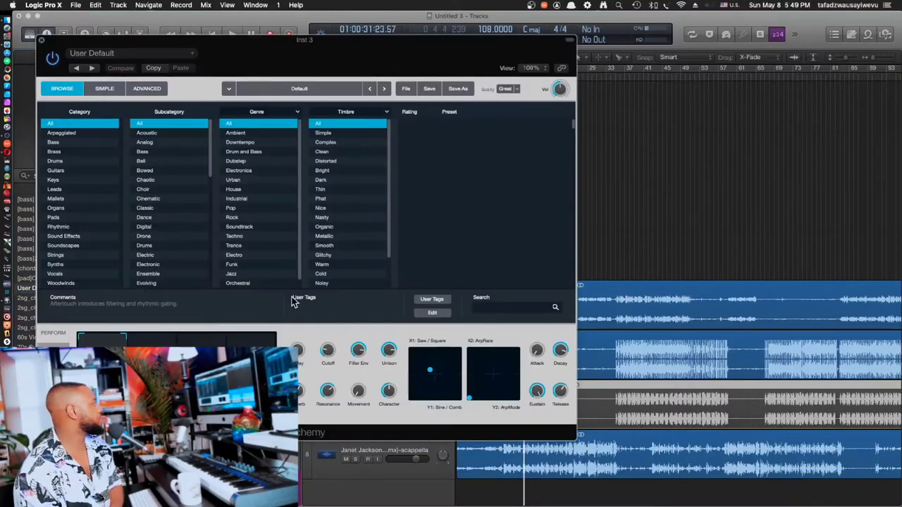
pyautogui.moveTo(314, 21); pyautogui.dragTo(495, 35)
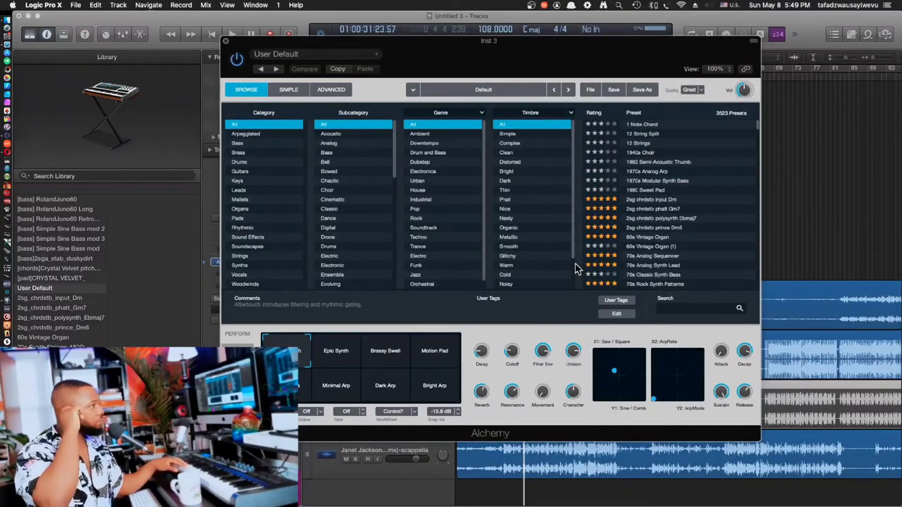
pyautogui.click(591, 90)
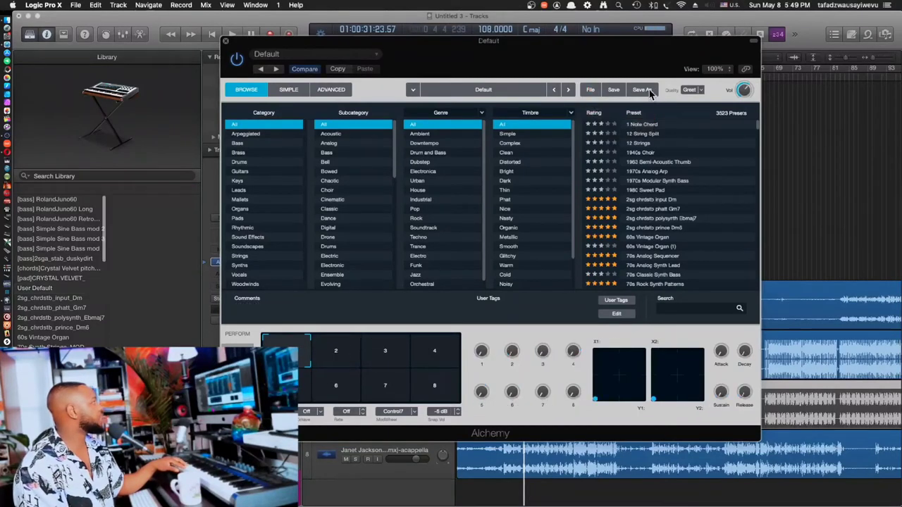
pyautogui.click(331, 89)
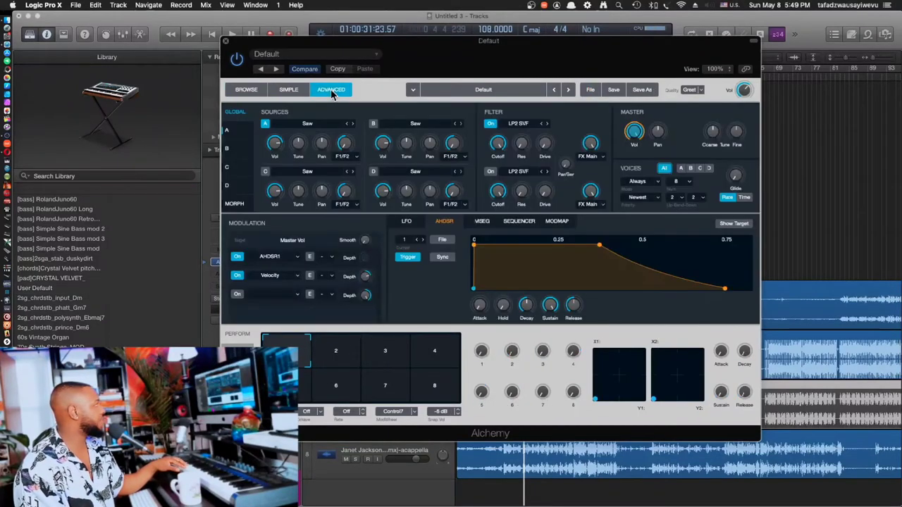
# Step: Load the Square - Smooth waveform into Alchemy's Source A
pyautogui.click(314, 125)
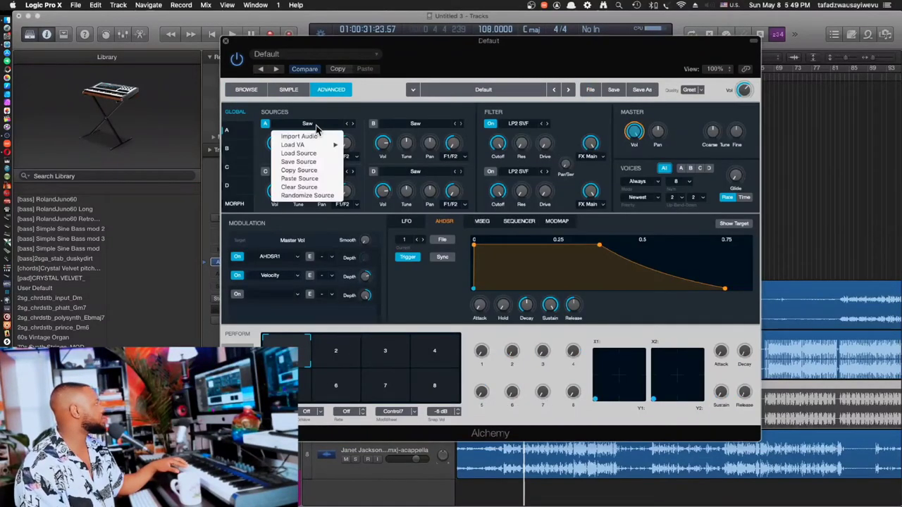
pyautogui.click(348, 108)
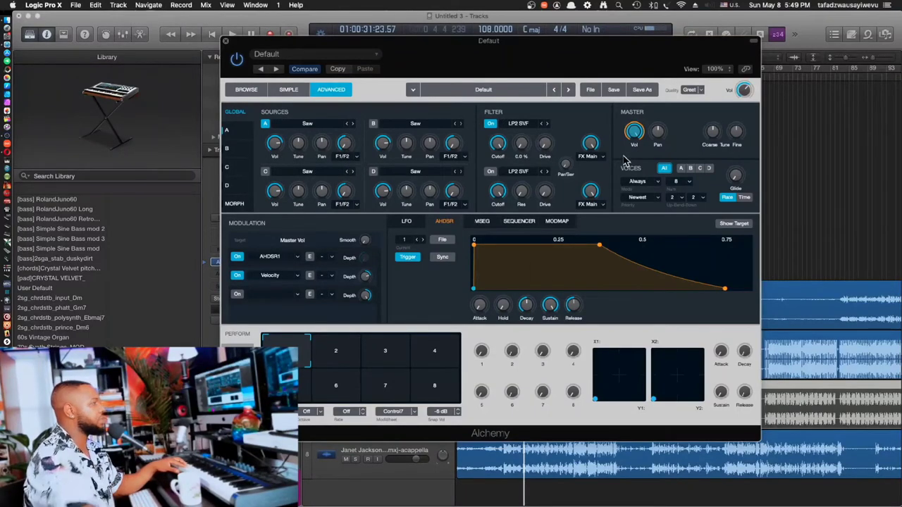
pyautogui.click(310, 124)
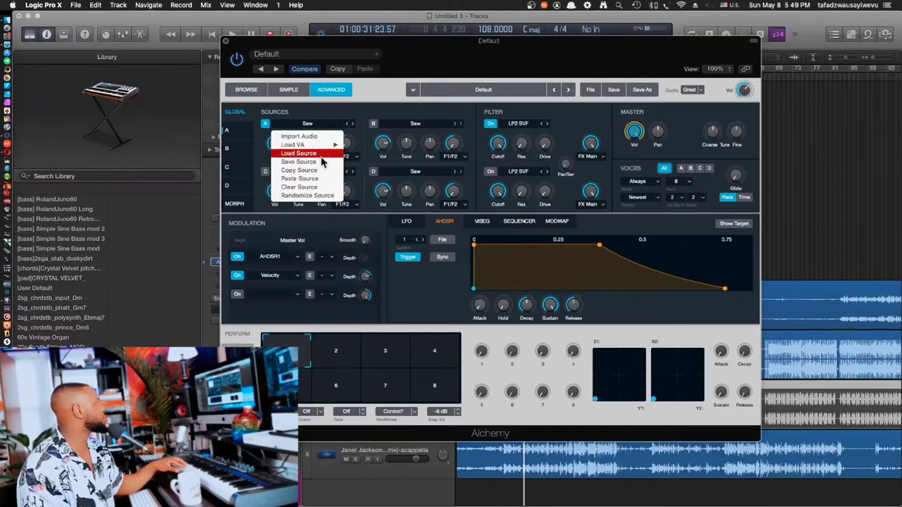
pyautogui.moveTo(310, 145)
pyautogui.moveTo(372, 189)
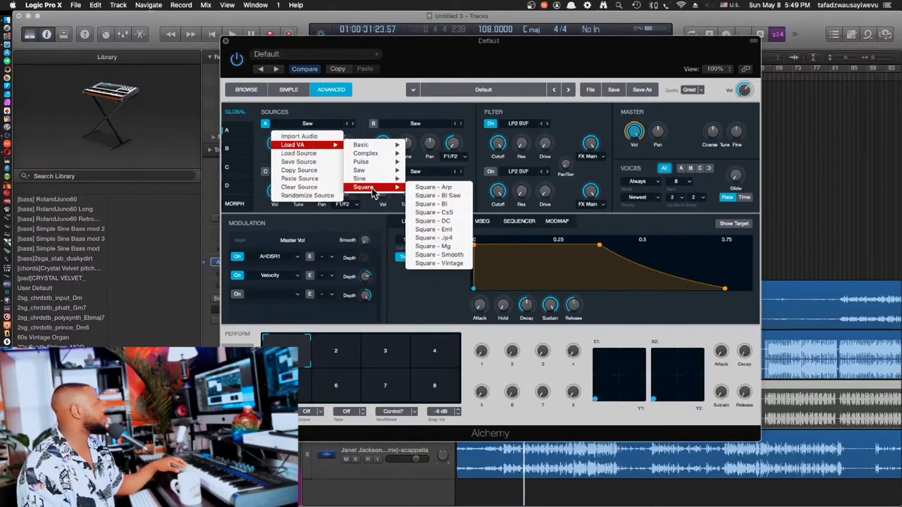
pyautogui.click(444, 255)
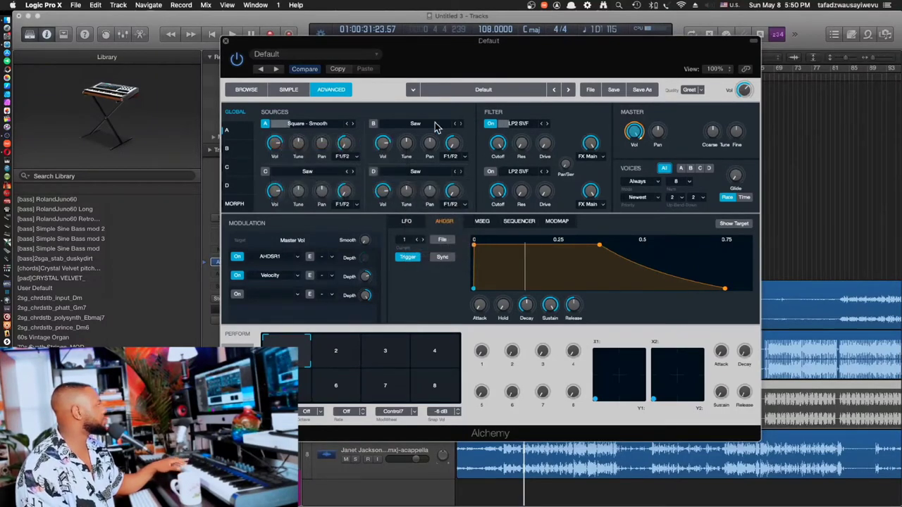
# Step: Replace Source A's waveform with the basic Square from Load VA > Basic
pyautogui.click(337, 127)
pyautogui.click(320, 126)
pyautogui.click(319, 128)
pyautogui.moveTo(310, 145)
pyautogui.moveTo(370, 187)
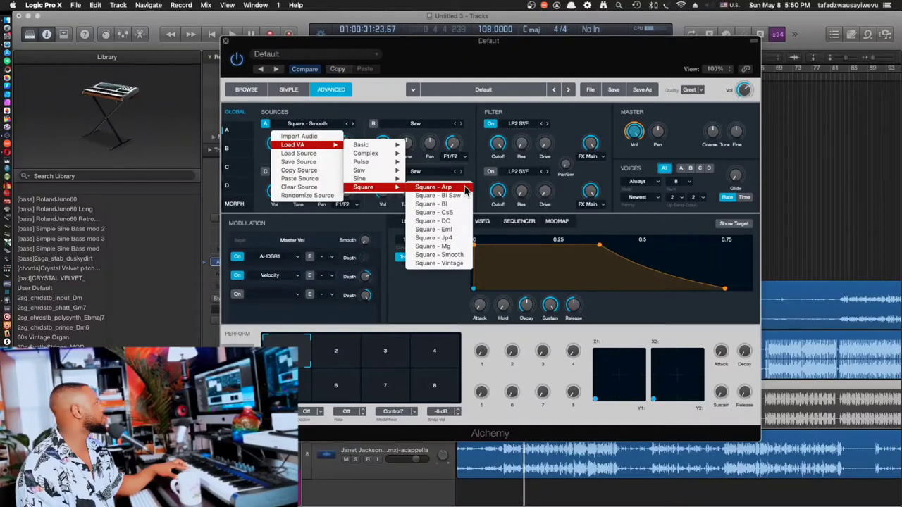
pyautogui.moveTo(388, 146)
pyautogui.click(428, 164)
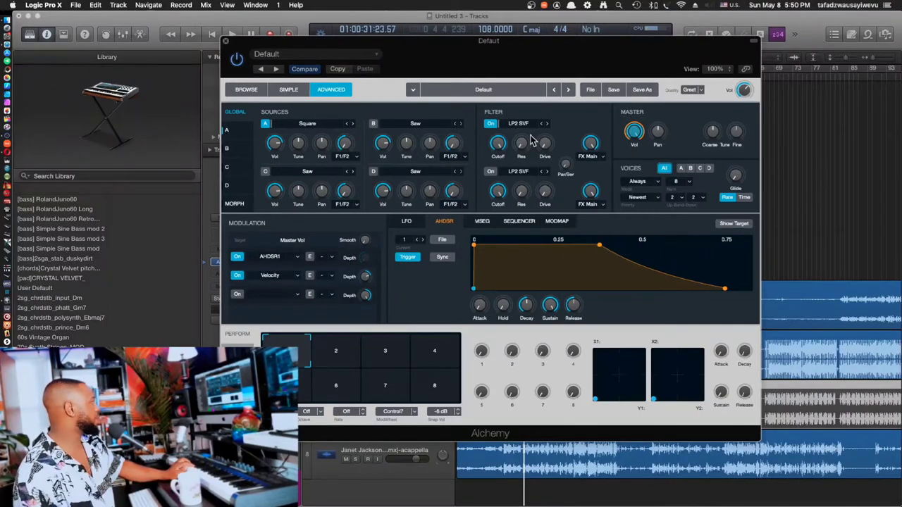
pyautogui.click(324, 129)
pyautogui.moveTo(310, 145)
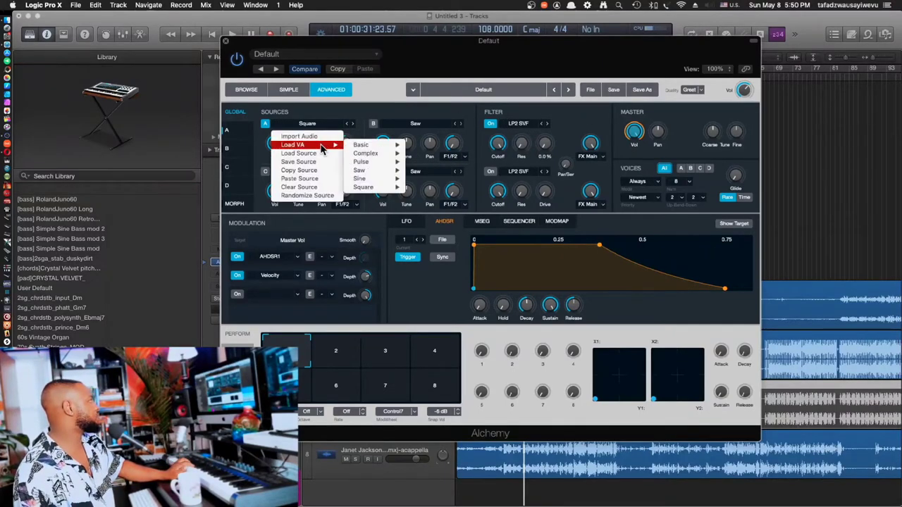
pyautogui.moveTo(373, 145)
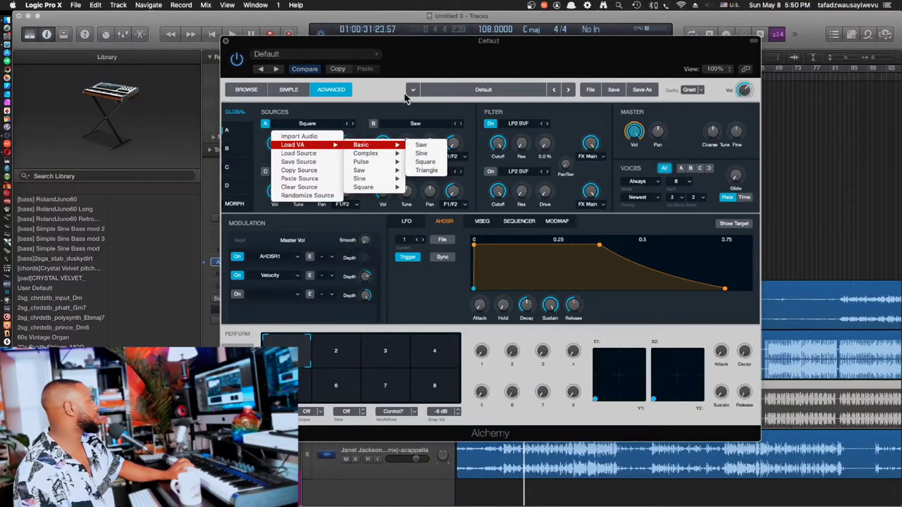
pyautogui.click(428, 161)
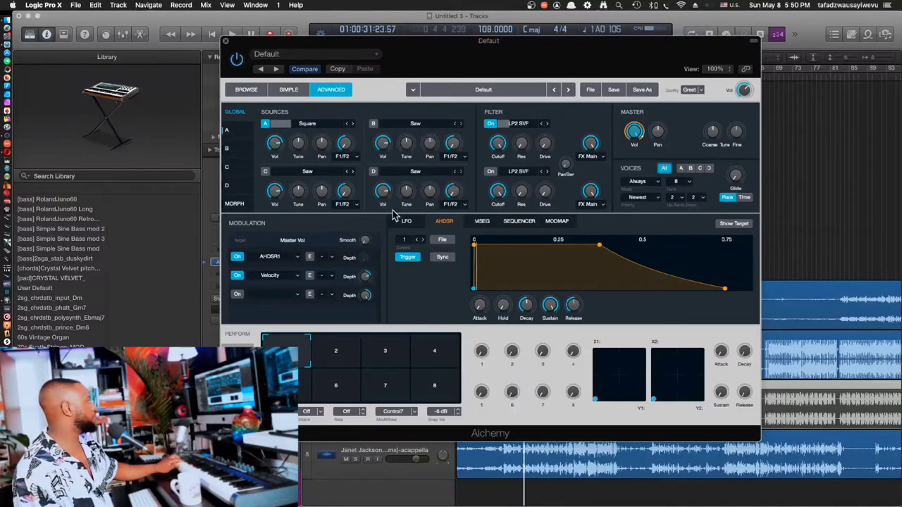
# Step: Check Source A's details, then limit Alchemy to a single voice
pyautogui.click(233, 133)
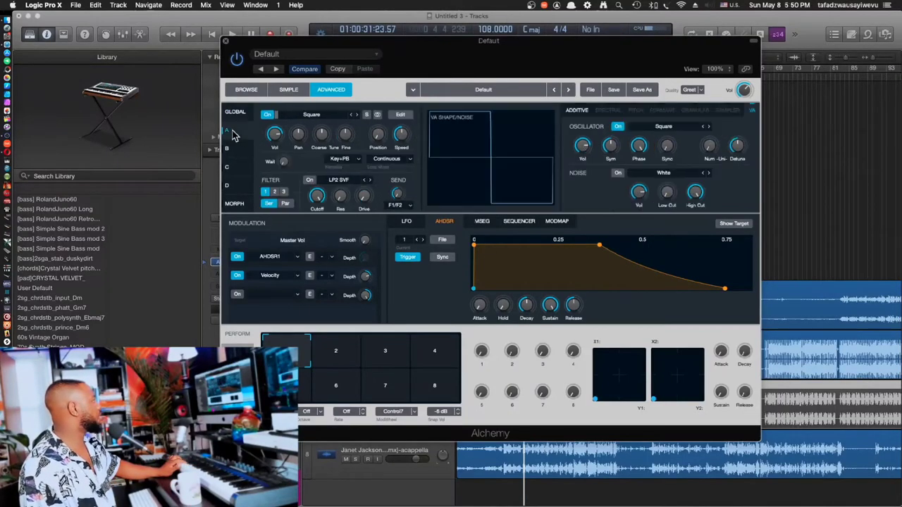
pyautogui.click(237, 114)
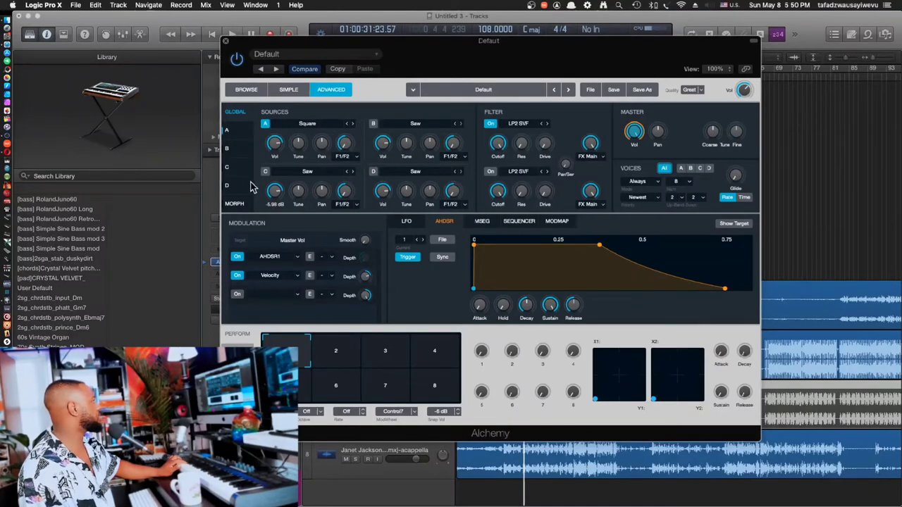
pyautogui.click(233, 132)
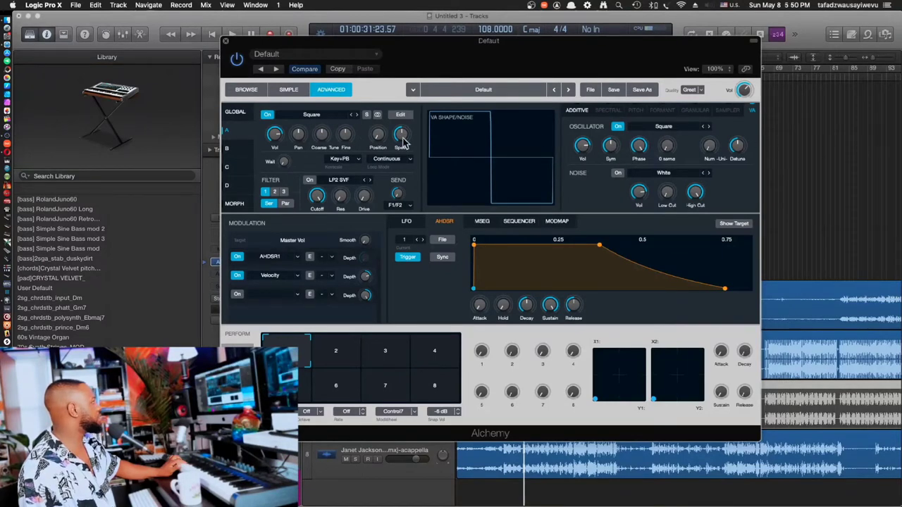
pyautogui.click(237, 113)
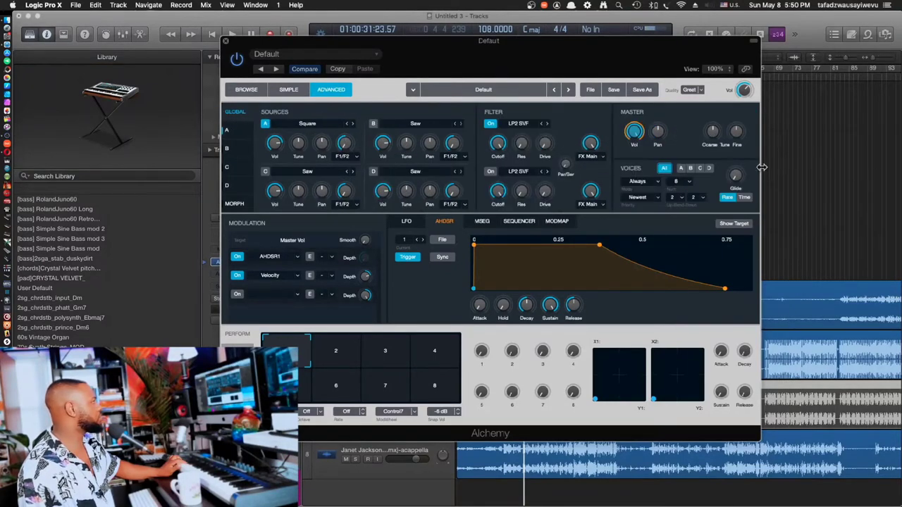
pyautogui.click(681, 182)
pyautogui.click(679, 195)
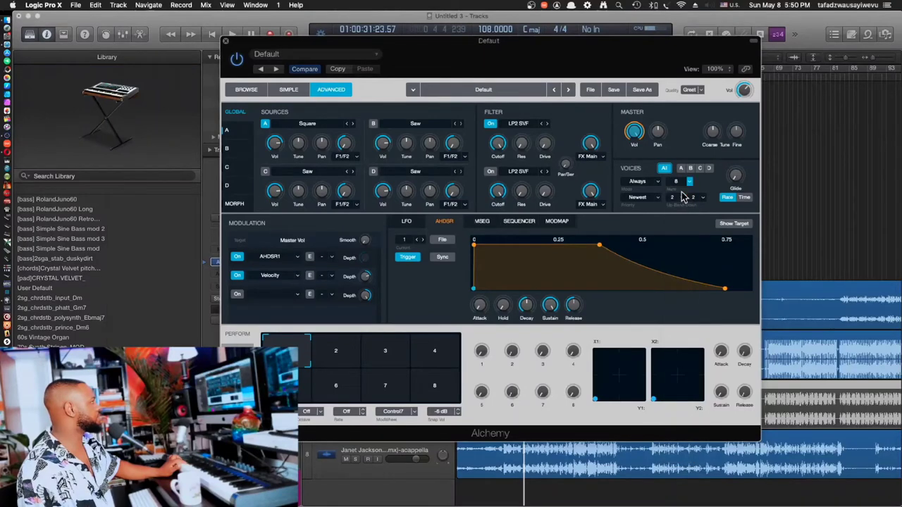
# Step: Set the voice mode to Retrigger
pyautogui.click(645, 182)
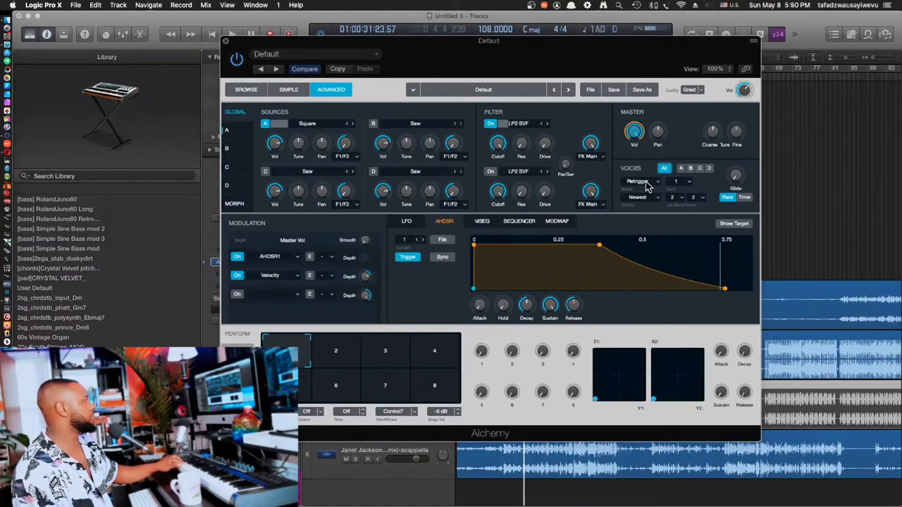
pyautogui.click(644, 182)
pyautogui.click(641, 194)
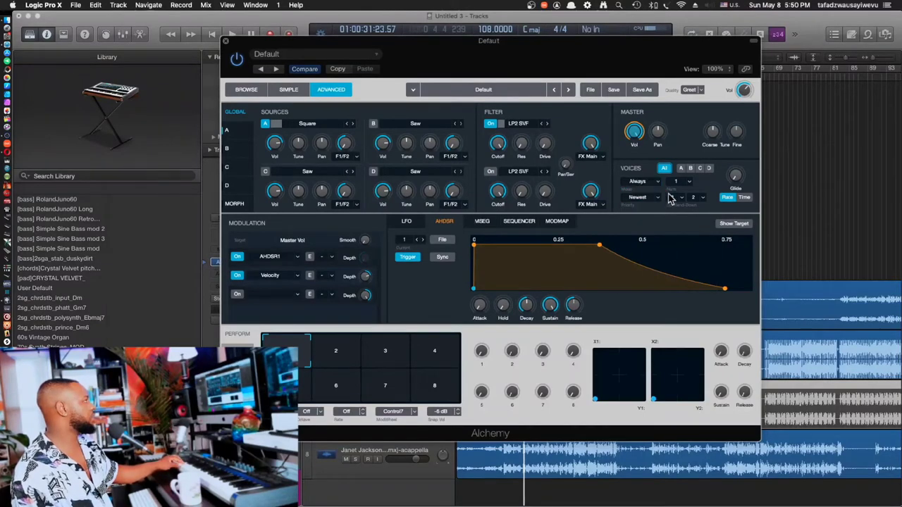
pyautogui.click(656, 182)
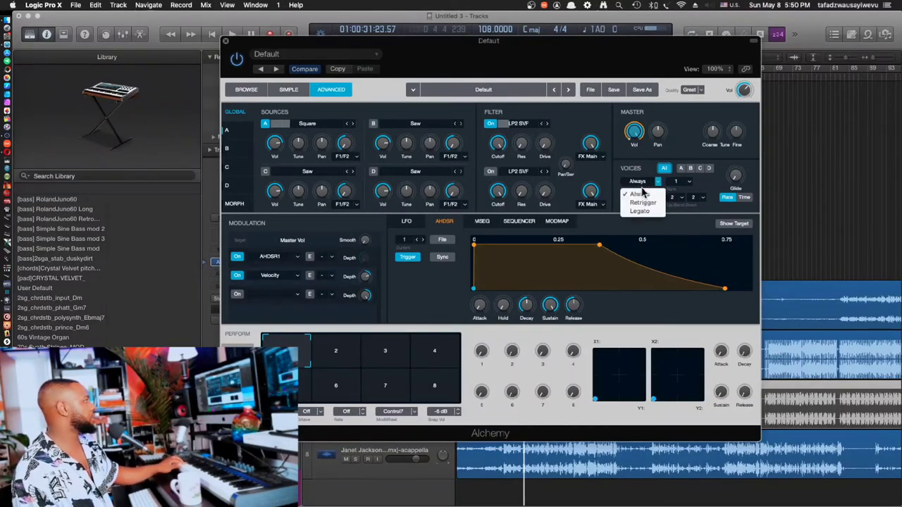
pyautogui.click(642, 203)
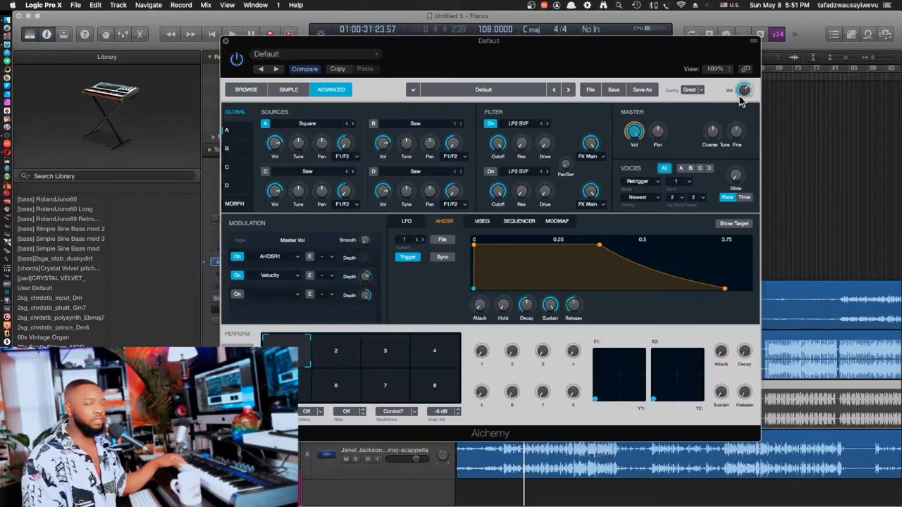
# Step: Set both the upward and downward pitch-bend ranges to 12
pyautogui.click(677, 201)
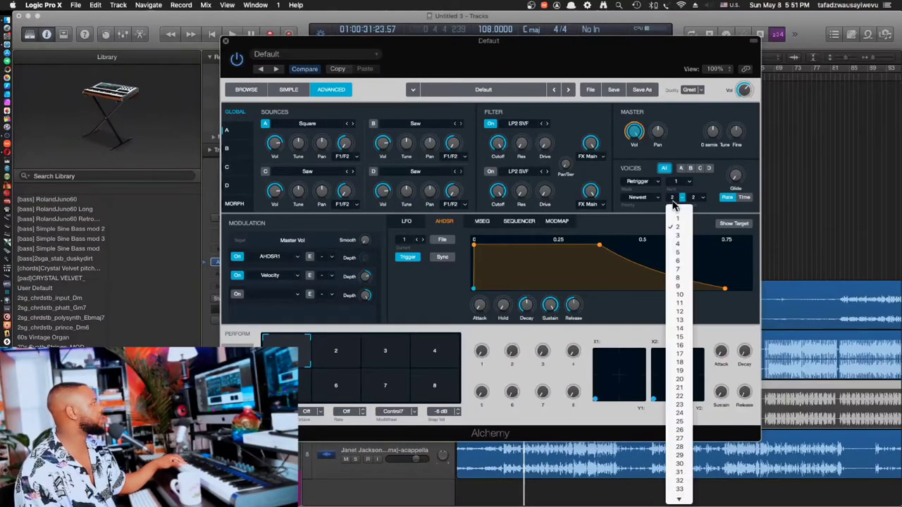
pyautogui.click(679, 312)
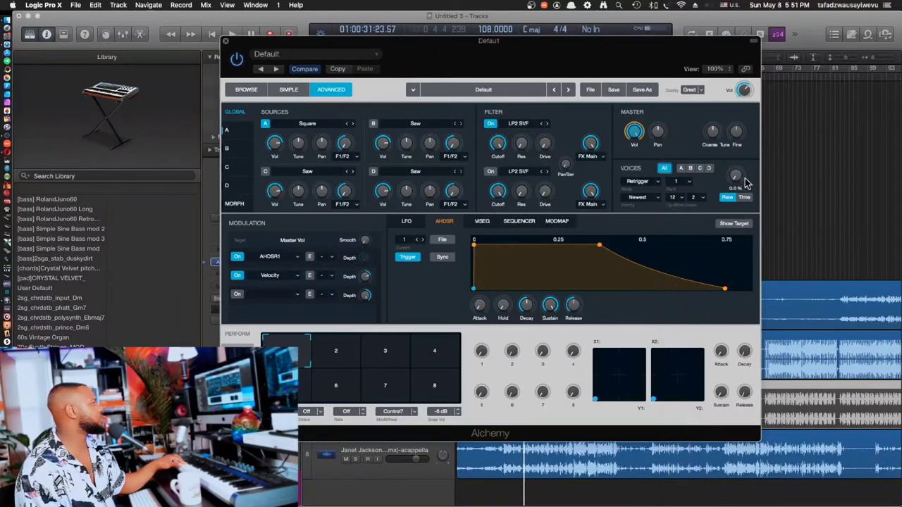
pyautogui.click(701, 200)
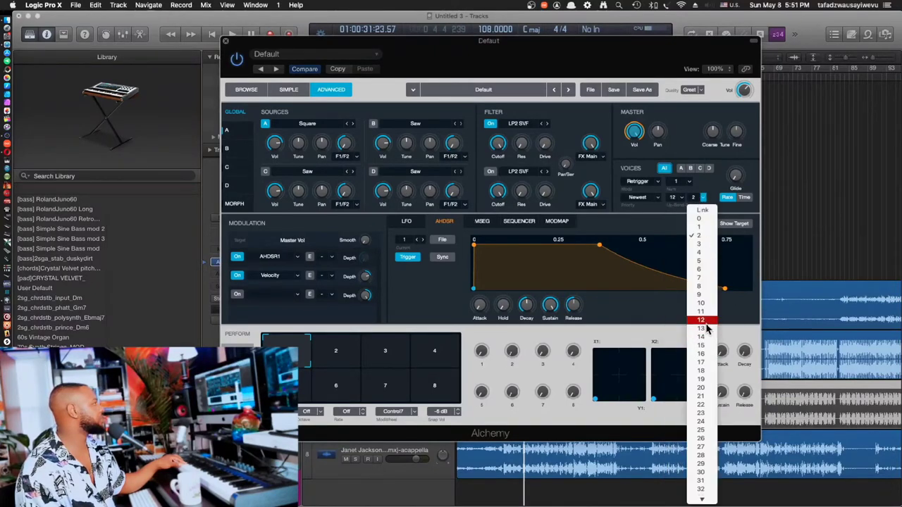
pyautogui.click(706, 322)
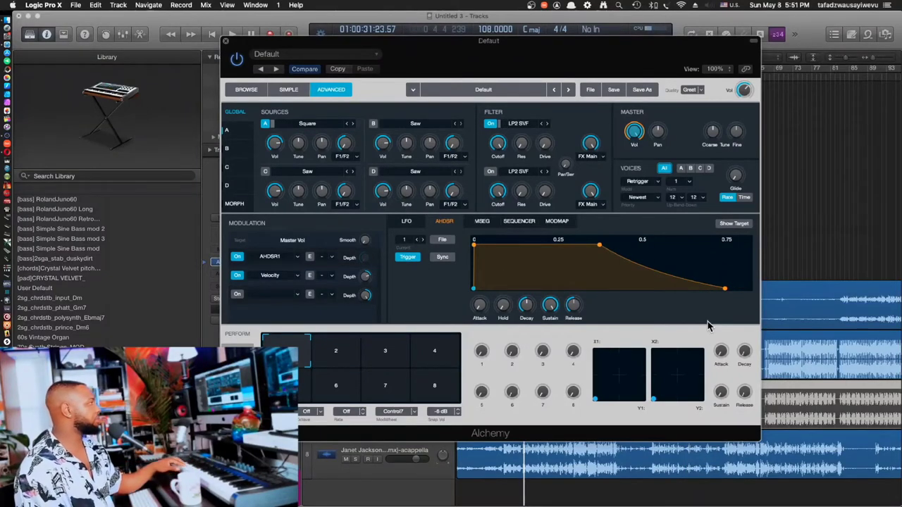
# Step: Recheck Source A and confirm Retrigger mode with one voice
pyautogui.click(229, 132)
pyautogui.click(235, 113)
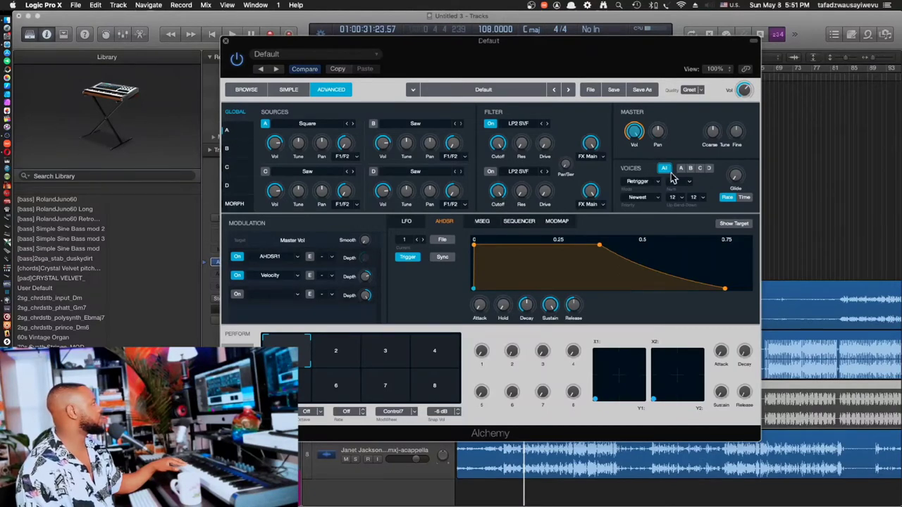
pyautogui.click(653, 182)
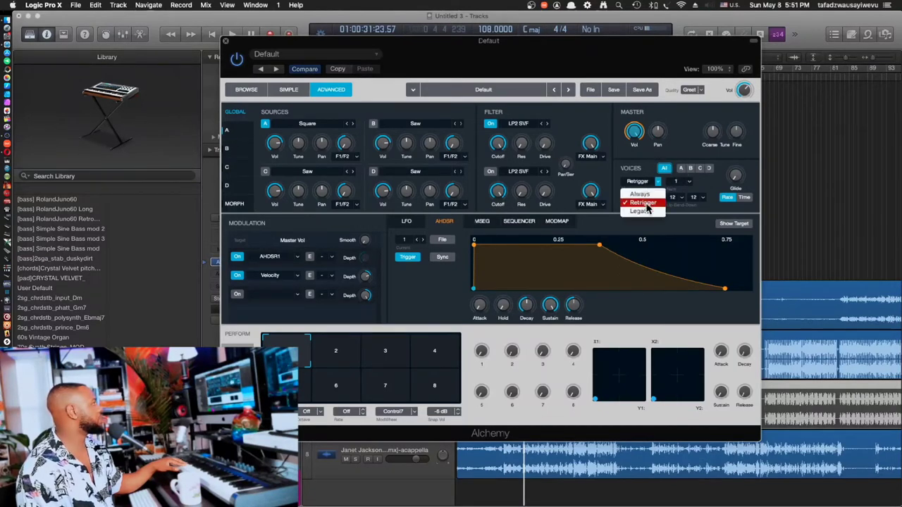
pyautogui.click(679, 182)
pyautogui.click(678, 184)
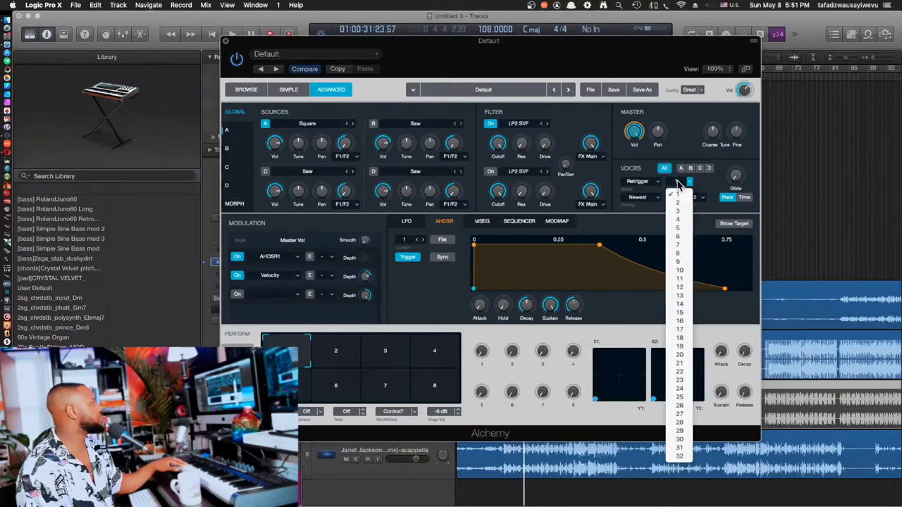
pyautogui.click(636, 167)
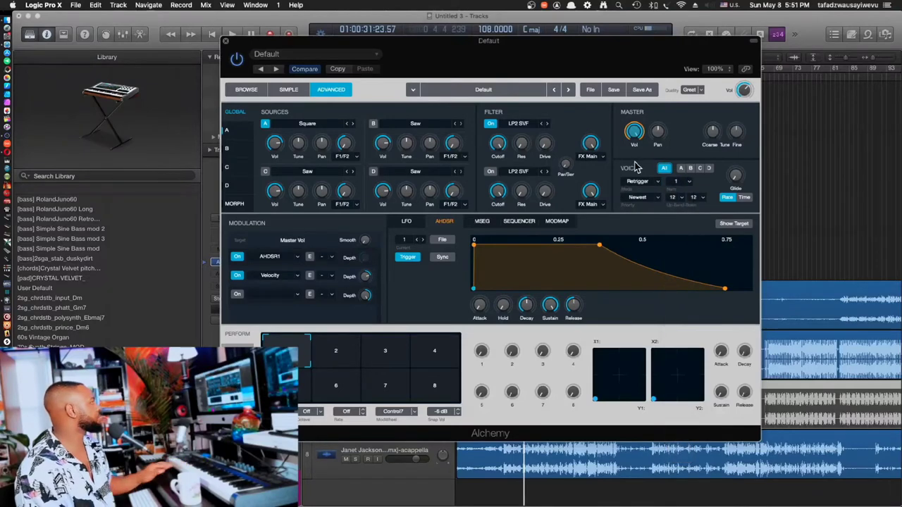
# Step: Turn on Source A's LP2 SVF filter and lower its cutoff from 20000 Hz to about 266 Hz
pyautogui.click(235, 134)
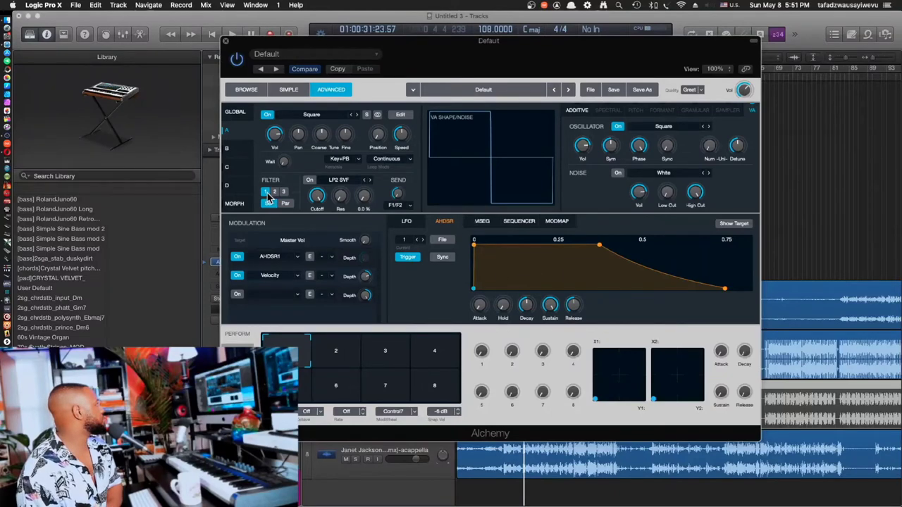
pyautogui.click(310, 181)
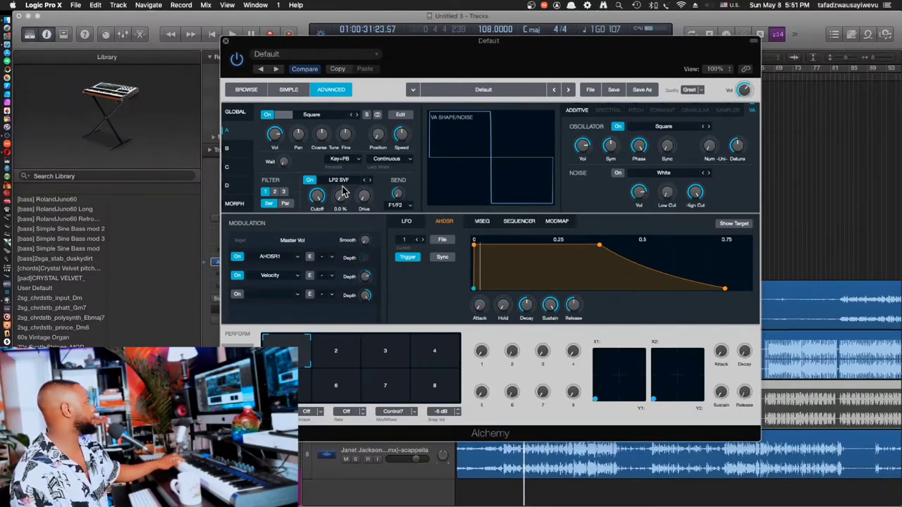
pyautogui.click(339, 180)
pyautogui.click(339, 181)
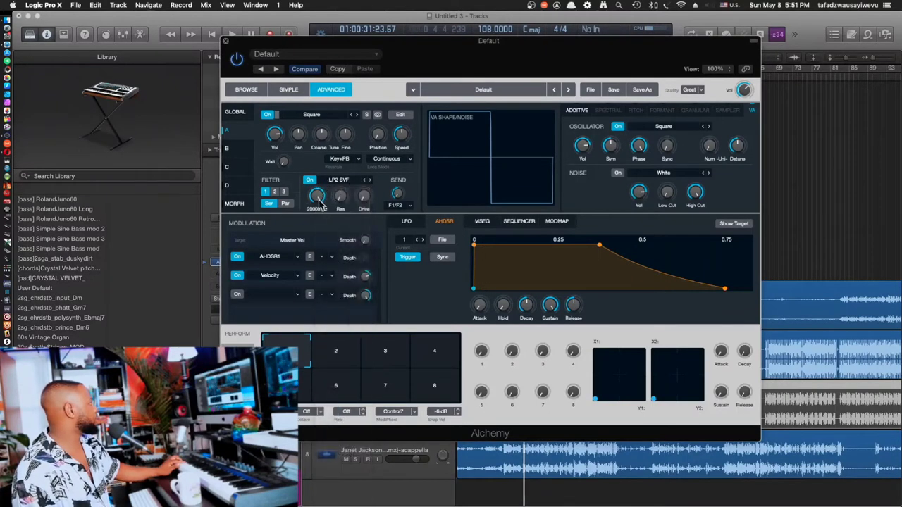
pyautogui.moveTo(318, 201); pyautogui.dragTo(318, 247)
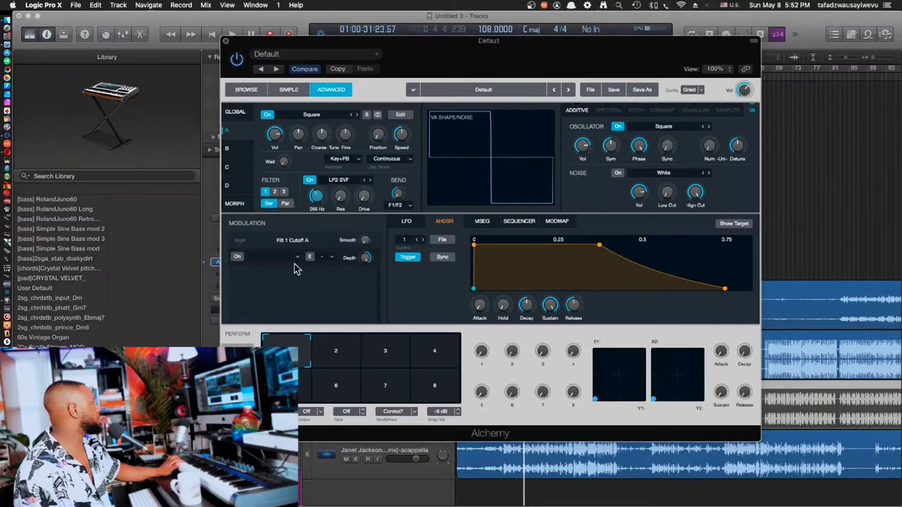
# Step: Modulate Filter 1 cutoff with a new AHDSR2 envelope and view envelope 2's settings
pyautogui.rightClick(316, 199)
pyautogui.moveTo(367, 203)
pyautogui.moveTo(463, 213)
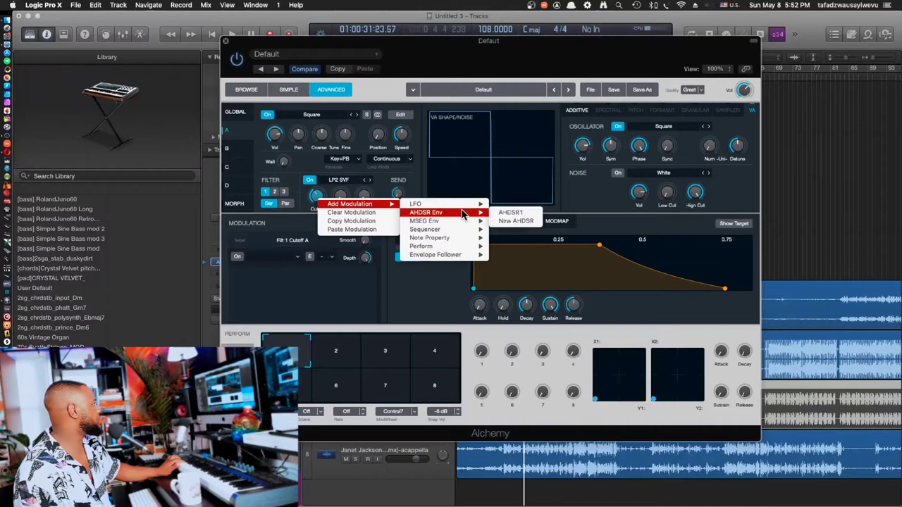
pyautogui.click(515, 222)
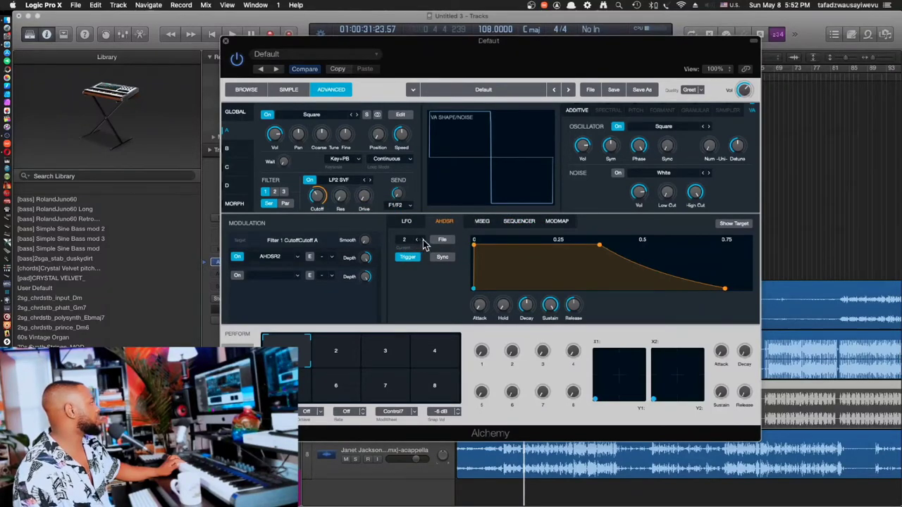
pyautogui.click(422, 240)
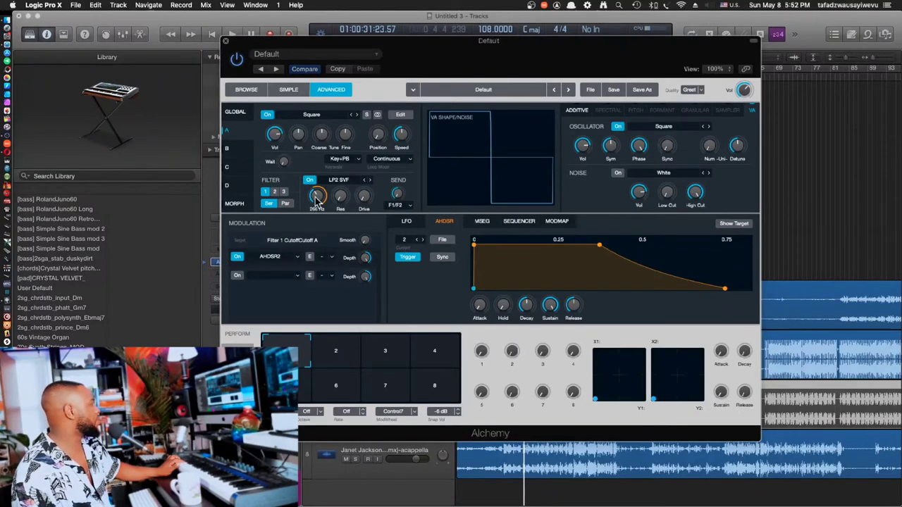
# Step: Add a second AHDSR2 modulation to the cutoff and switch it off
pyautogui.rightClick(317, 198)
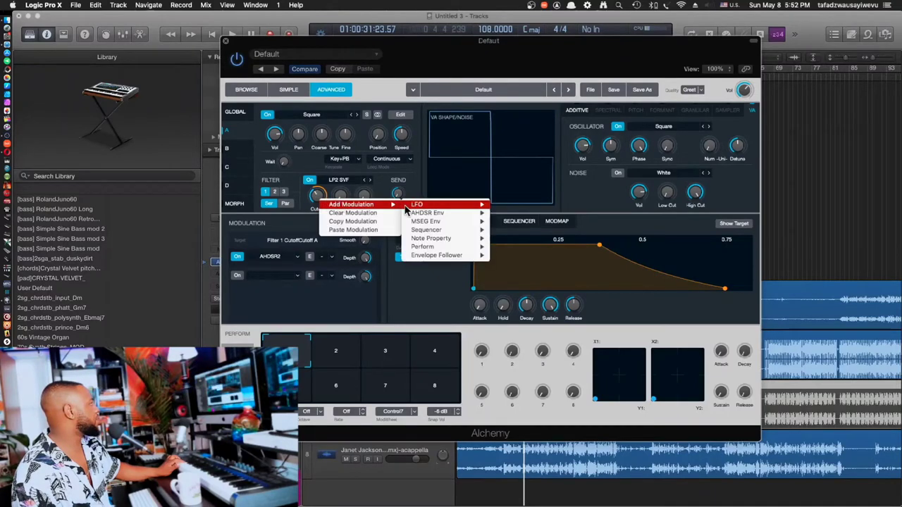
pyautogui.moveTo(430, 213)
pyautogui.click(512, 222)
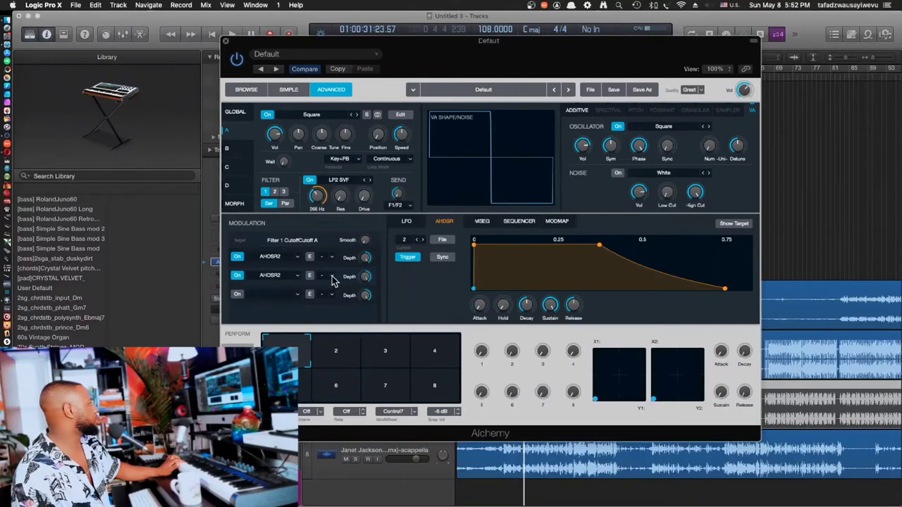
pyautogui.click(297, 276)
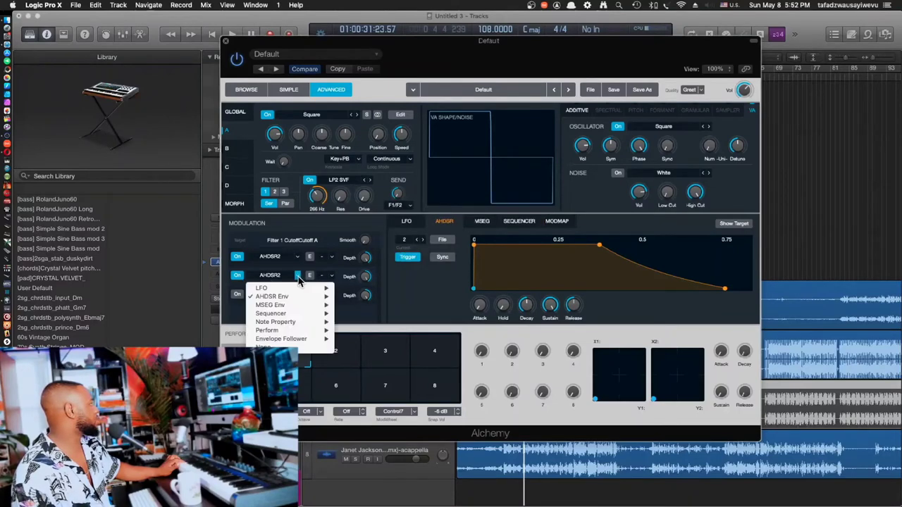
pyautogui.click(295, 279)
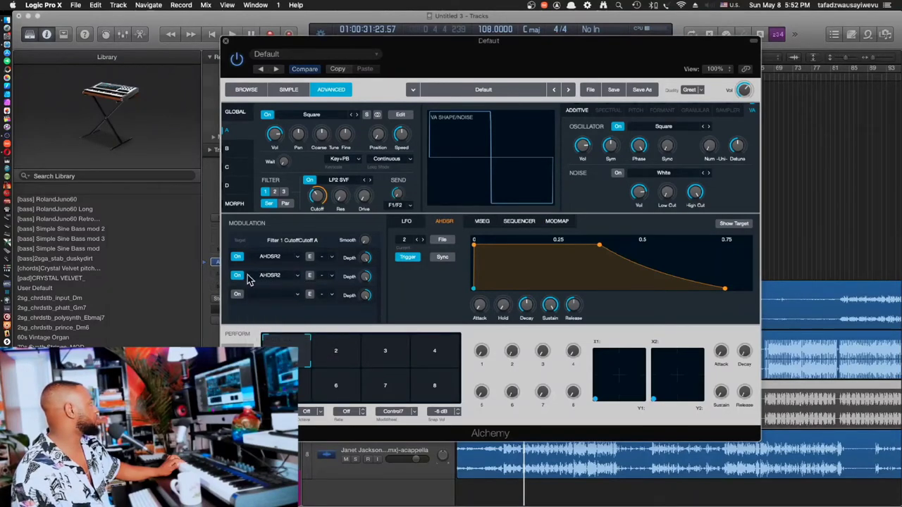
pyautogui.click(238, 277)
# Step: Delete the second AHDSR2 row's mod map and review the rows' modulation sources
pyautogui.click(298, 280)
pyautogui.click(298, 279)
pyautogui.click(332, 276)
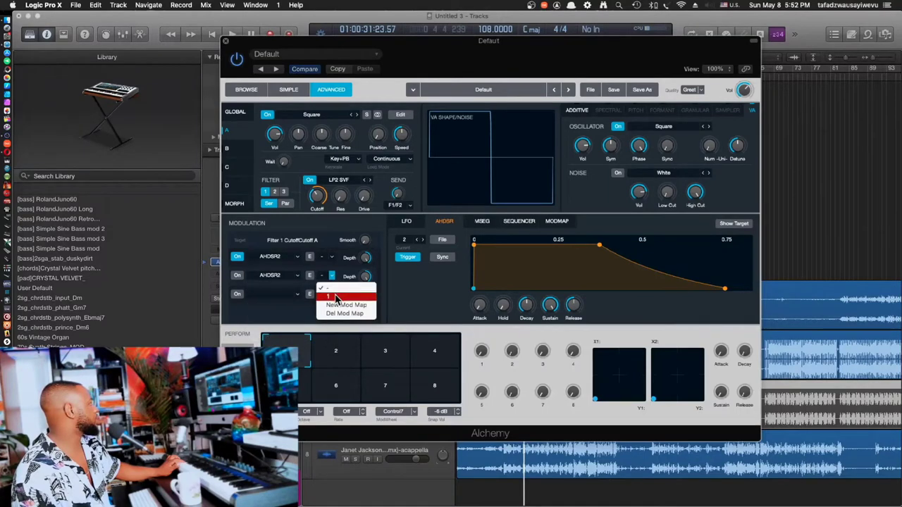
pyautogui.click(370, 314)
pyautogui.click(248, 281)
pyautogui.click(271, 271)
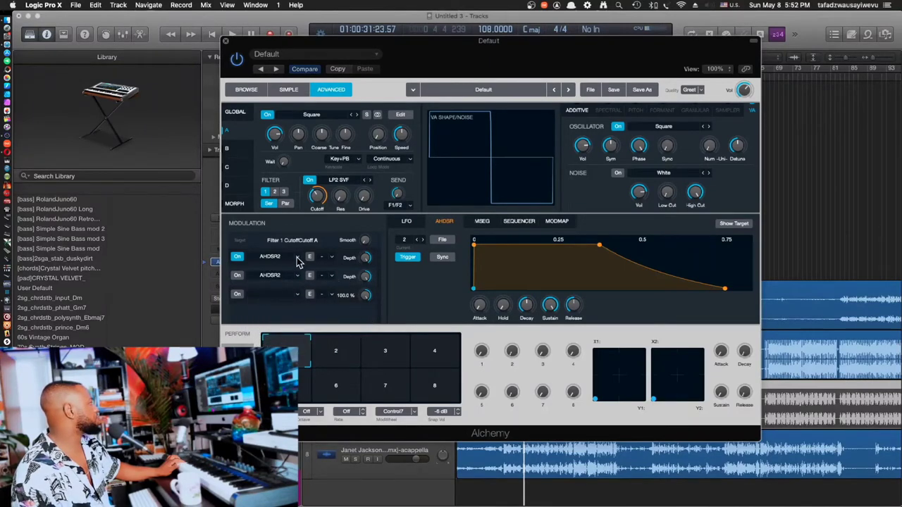
pyautogui.click(297, 257)
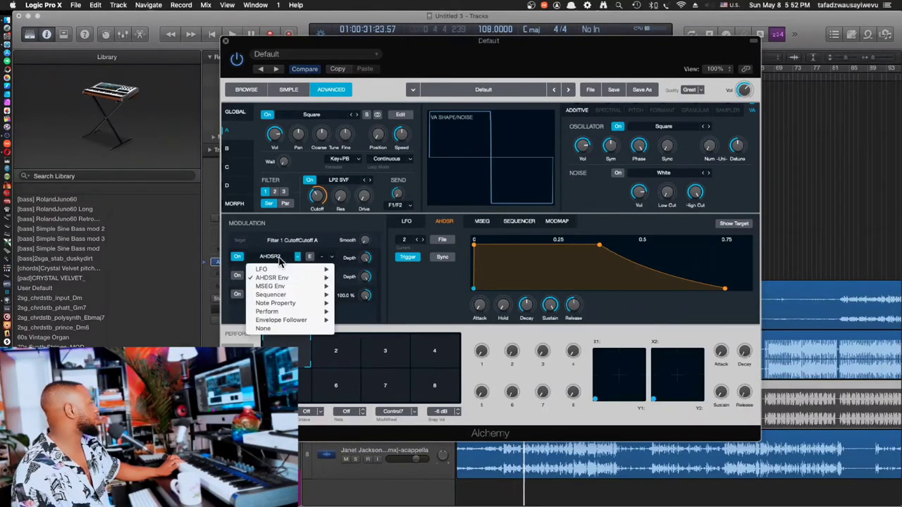
# Step: Set Filter 1 cutoff near 31 Hz, first AHDSR2 depth to 37.5%, and drive to 28.6%
pyautogui.click(371, 207)
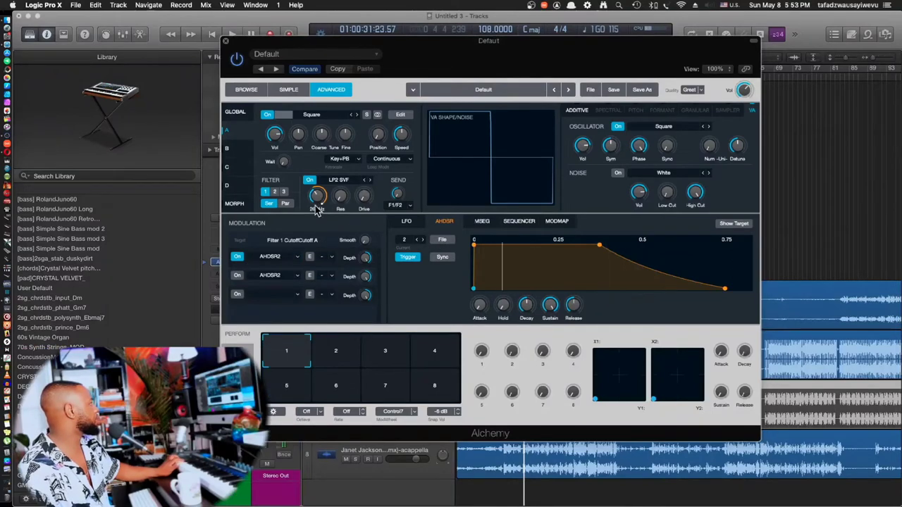
pyautogui.moveTo(316, 212); pyautogui.dragTo(321, 247)
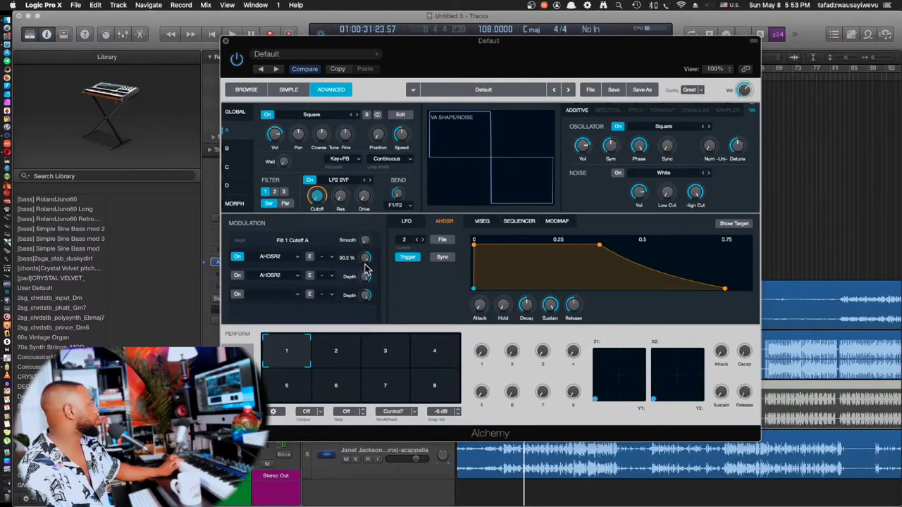
pyautogui.moveTo(365, 268); pyautogui.dragTo(364, 298)
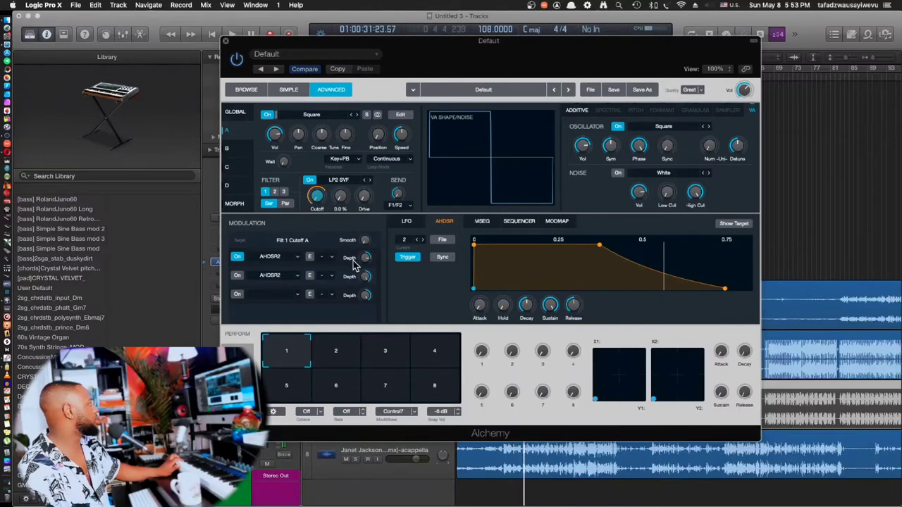
pyautogui.moveTo(365, 258)
pyautogui.mouseDown()
pyautogui.moveTo(366, 277)
pyautogui.moveTo(365, 262)
pyautogui.mouseUp()
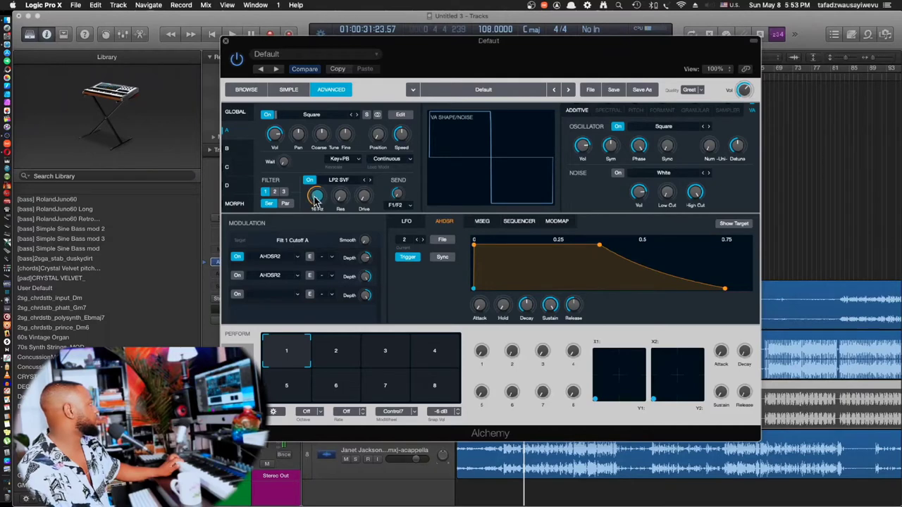
pyautogui.moveTo(365, 264)
pyautogui.mouseDown()
pyautogui.moveTo(366, 275)
pyautogui.moveTo(365, 265)
pyautogui.mouseUp()
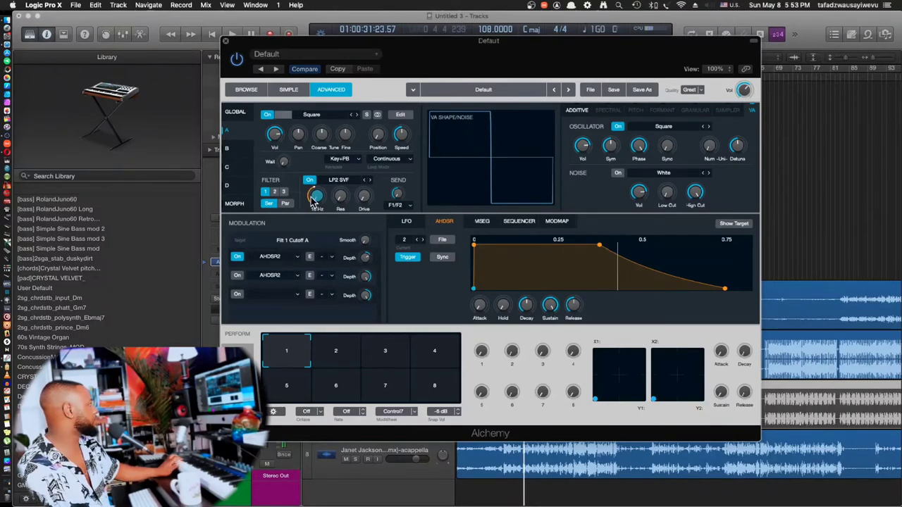
pyautogui.moveTo(315, 198); pyautogui.dragTo(316, 194)
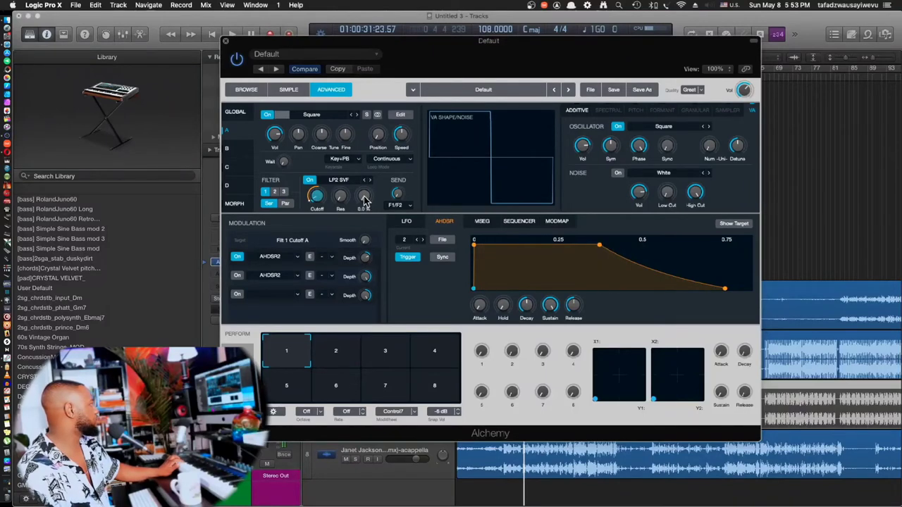
pyautogui.moveTo(365, 199); pyautogui.dragTo(359, 162)
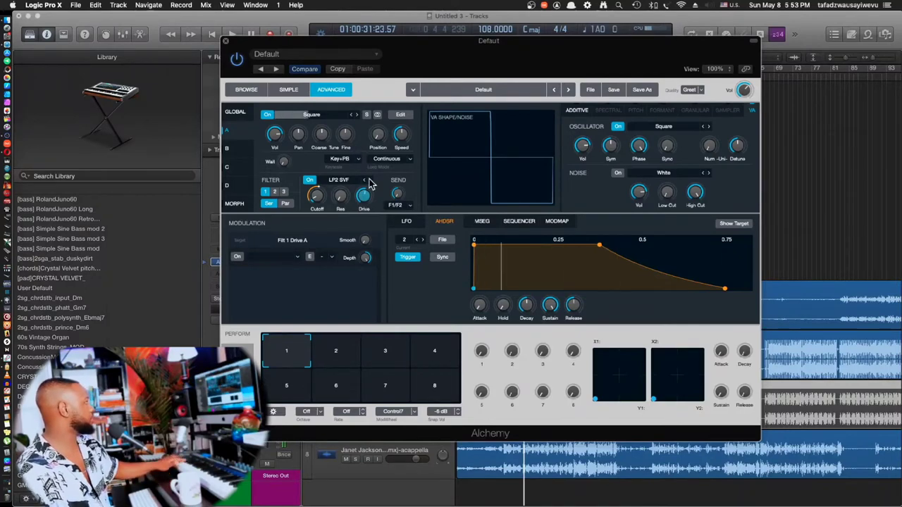
# Step: Switch Filter 1 to LP4 MG, raise drive to about 67%, and add slight resonance
pyautogui.click(348, 182)
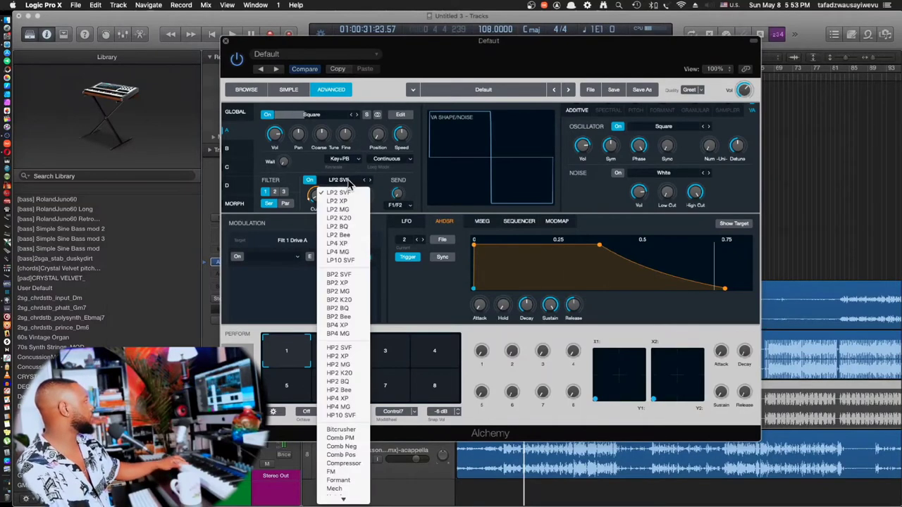
pyautogui.click(339, 252)
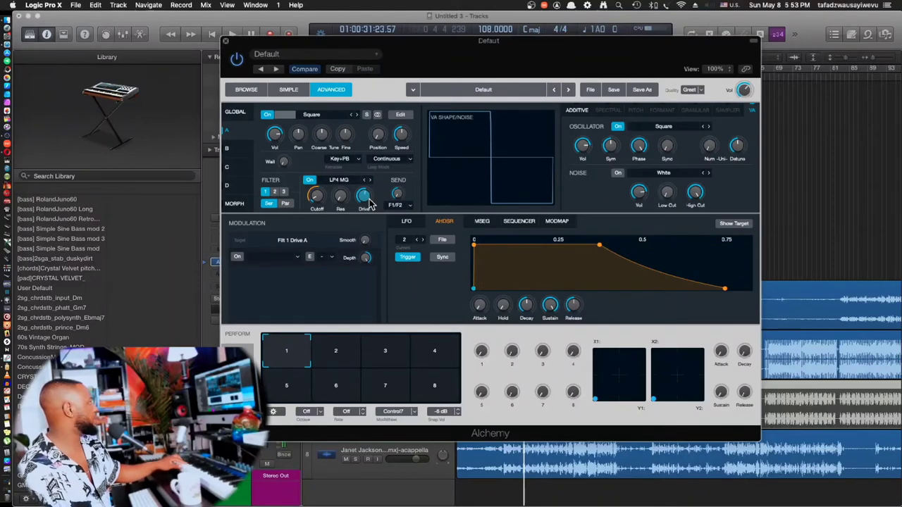
pyautogui.moveTo(365, 201); pyautogui.dragTo(368, 193)
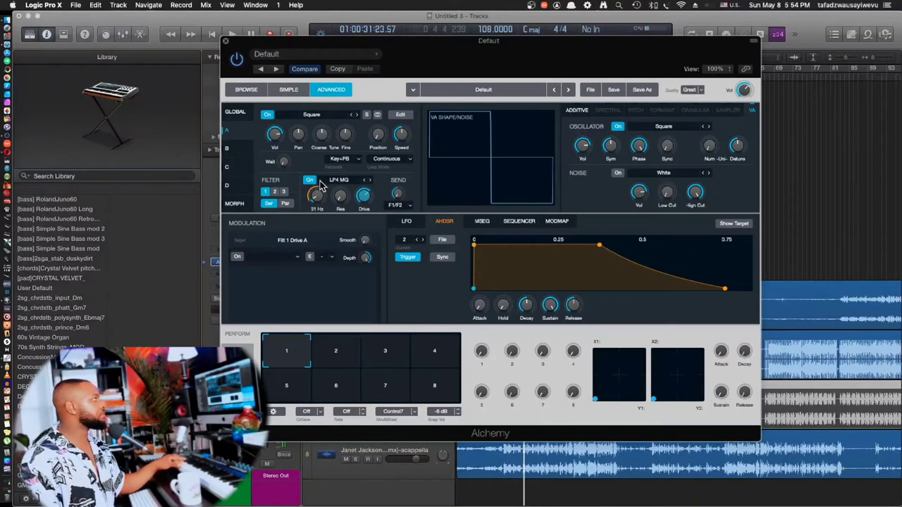
pyautogui.click(265, 192)
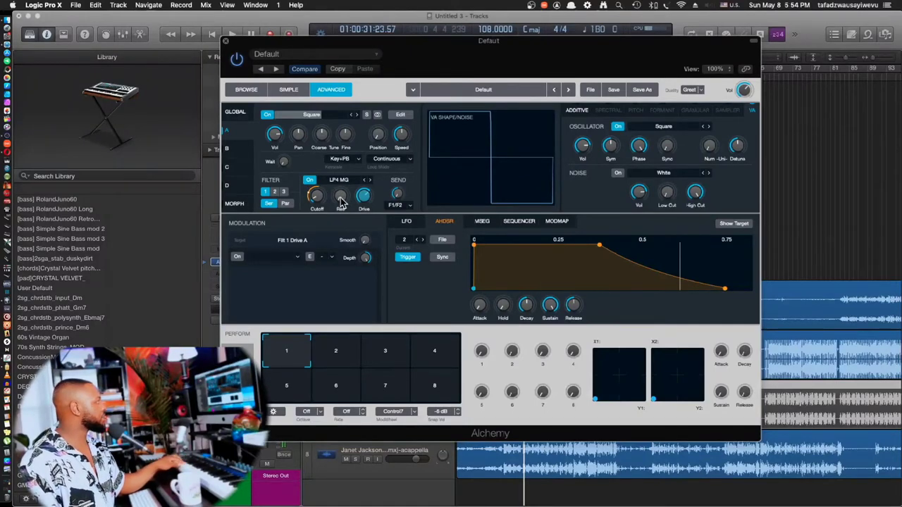
pyautogui.moveTo(341, 202); pyautogui.dragTo(345, 200)
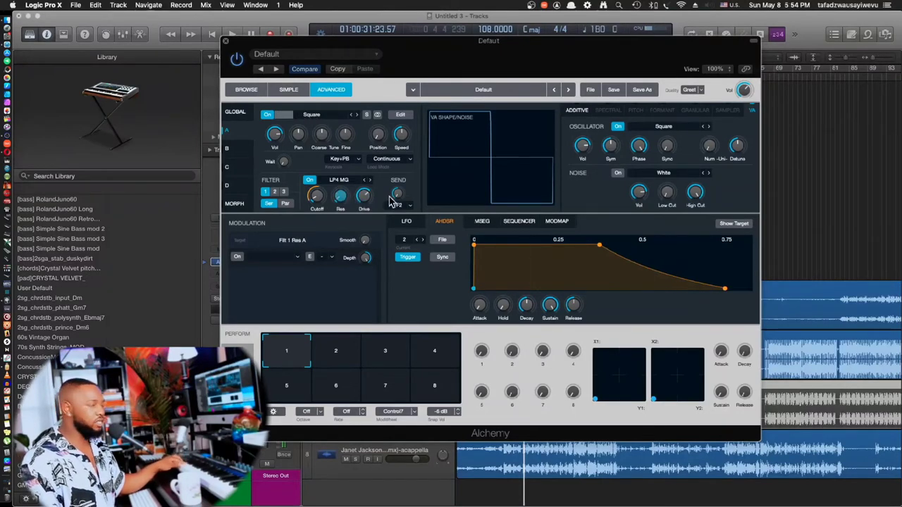
# Step: Activate Filter 2 as LP2 SVF with cutoff near 338 Hz, adjusting its cutoff, drive and resonance
pyautogui.click(275, 192)
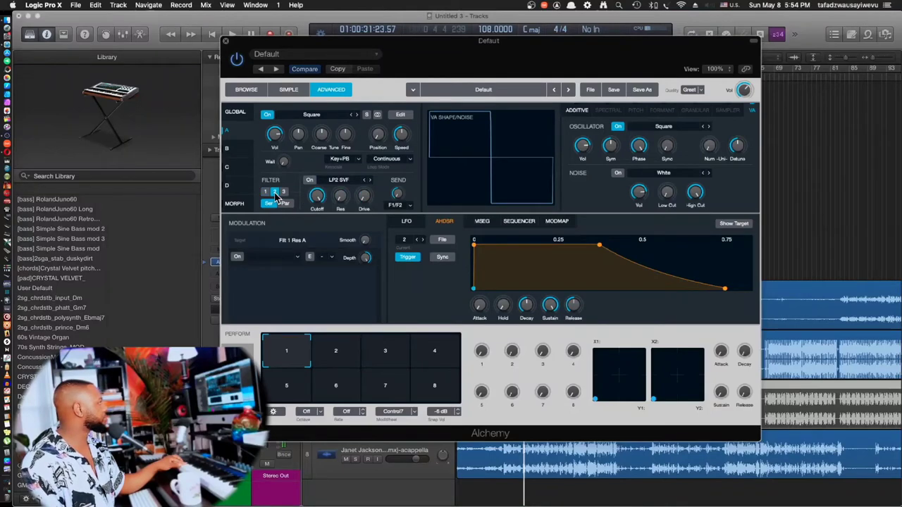
pyautogui.click(317, 206)
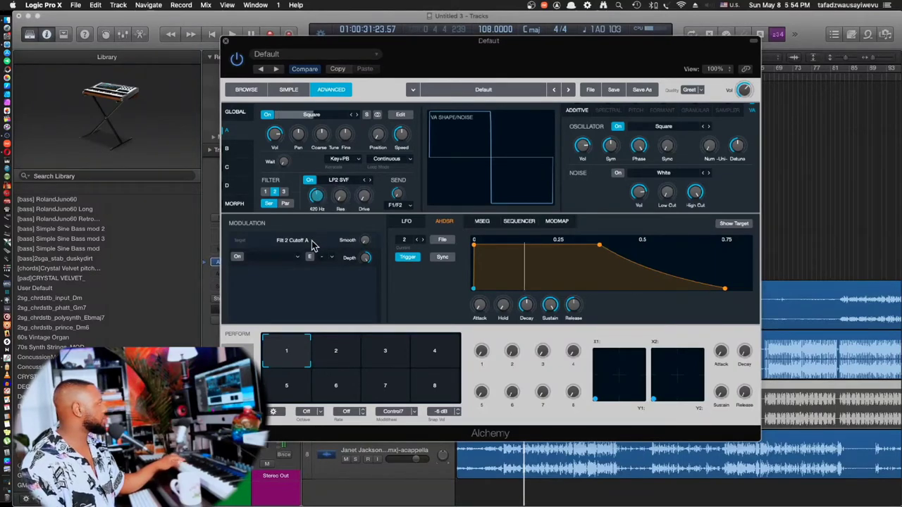
pyautogui.click(364, 196)
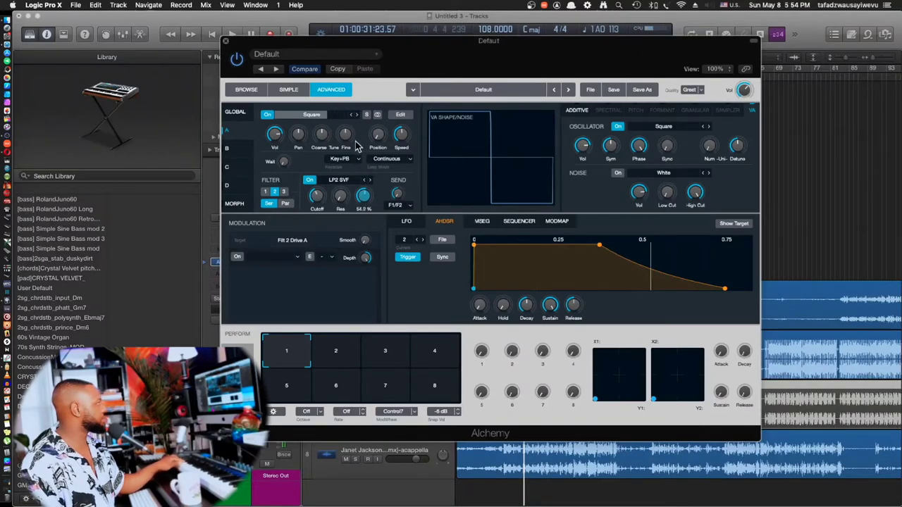
pyautogui.click(341, 196)
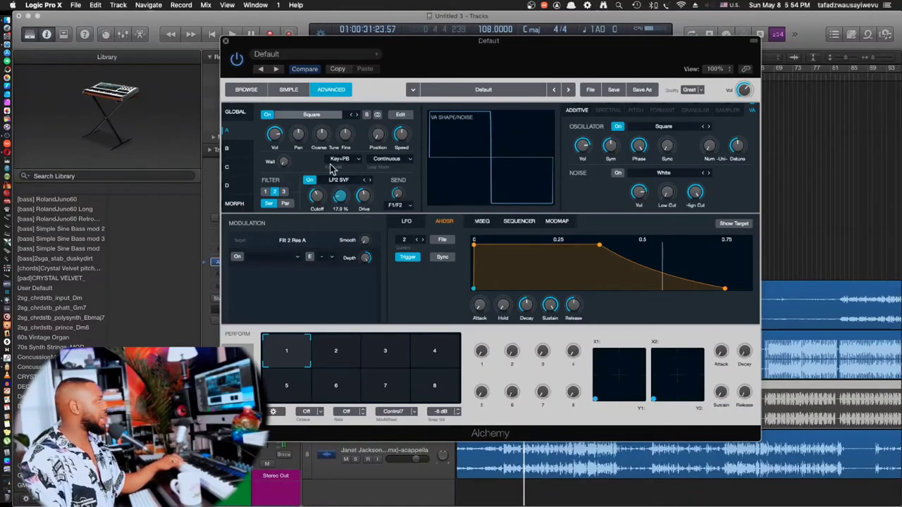
# Step: Switch on filter 3, lower its cutoff to about 687 Hz and raise drive to about 51%
pyautogui.moveTo(318, 201)
pyautogui.click(310, 182)
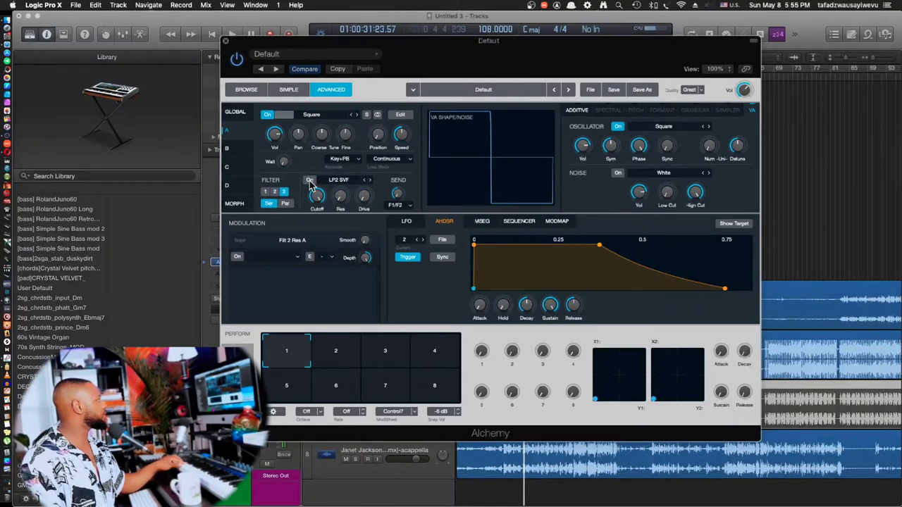
pyautogui.click(310, 182)
pyautogui.moveTo(317, 201)
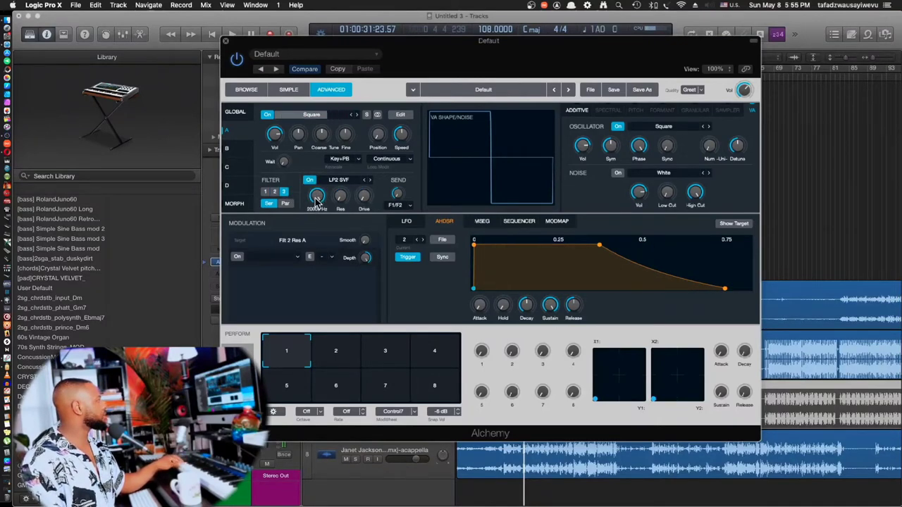
pyautogui.moveTo(317, 200); pyautogui.dragTo(317, 217)
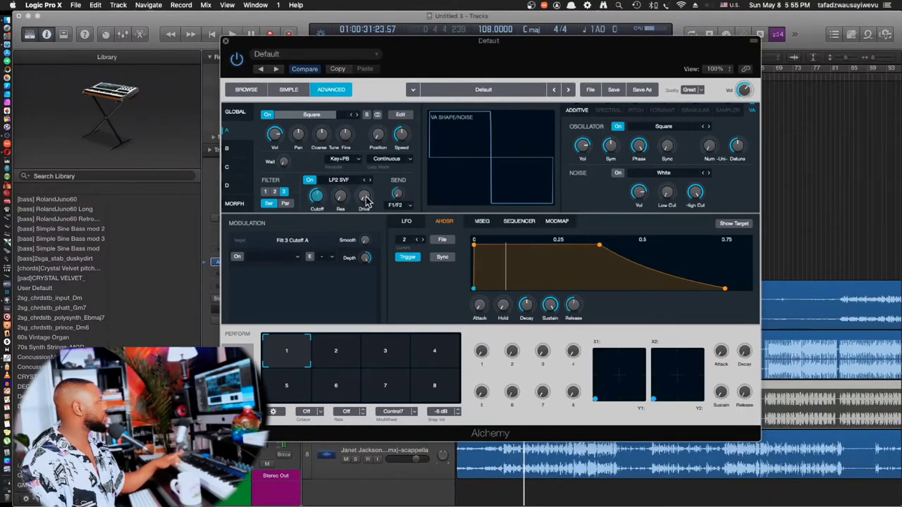
pyautogui.moveTo(365, 201); pyautogui.dragTo(364, 143)
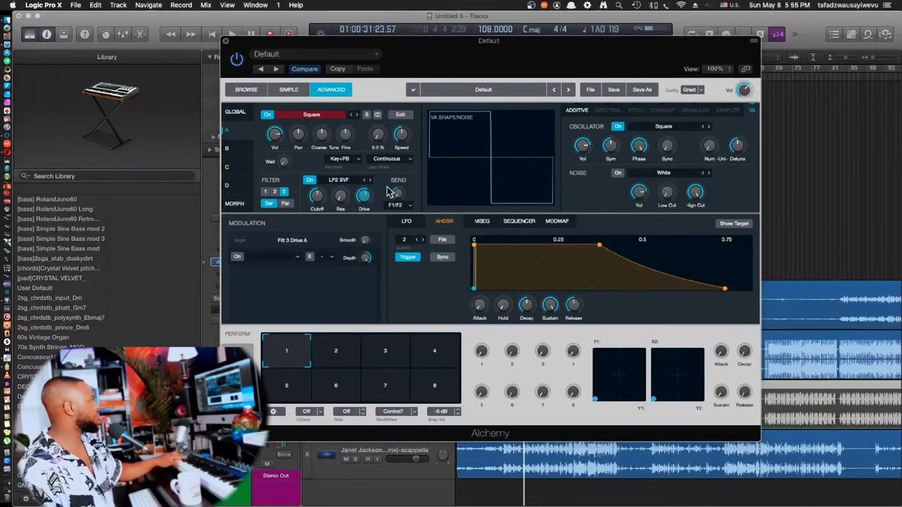
# Step: Check filter 2's settings, then return to filter 1
pyautogui.click(274, 191)
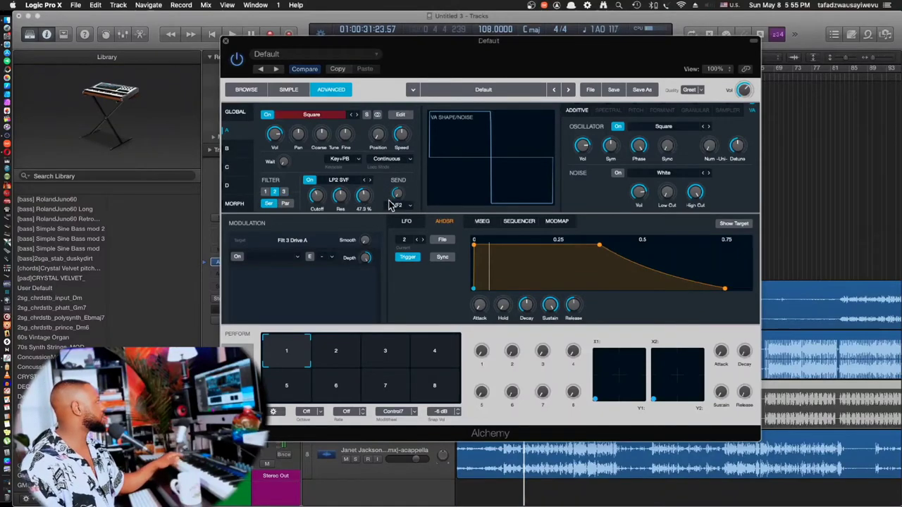
pyautogui.moveTo(372, 203)
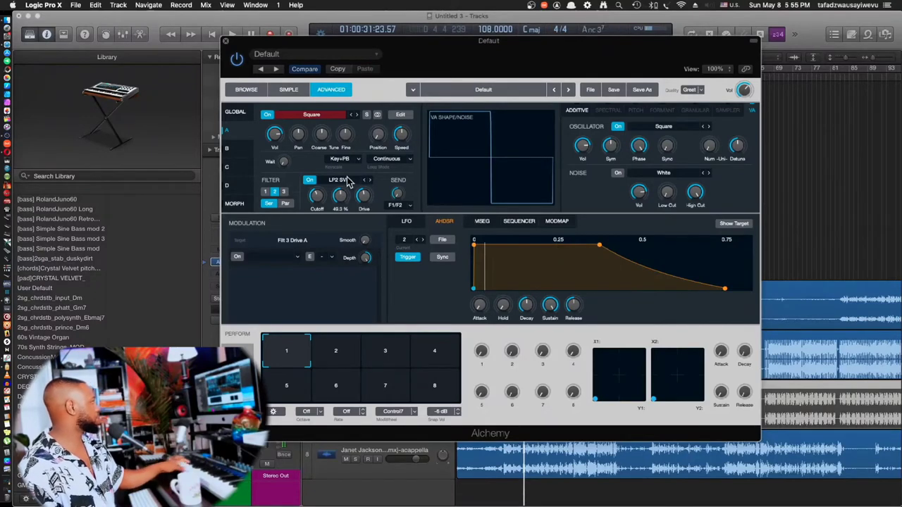
pyautogui.click(266, 191)
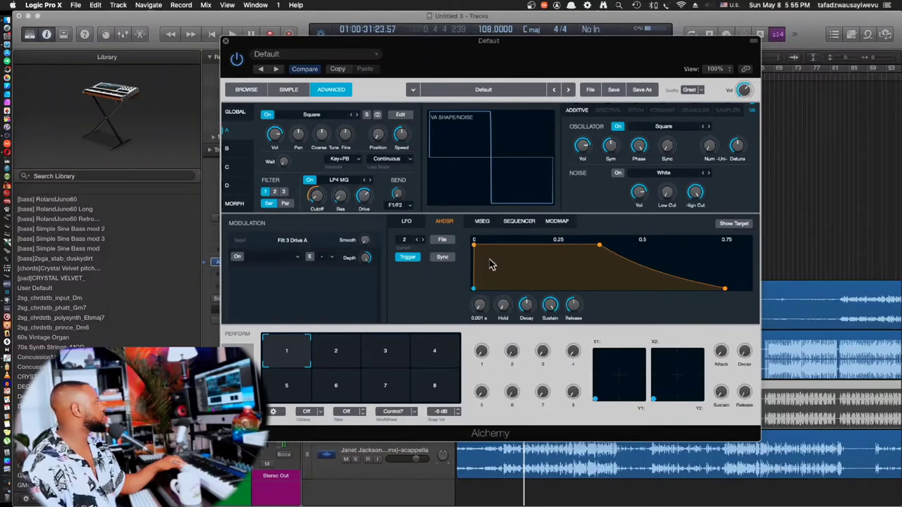
# Step: From the Global overview, assign a new AHDSR3 envelope to Master Tune Coarse
pyautogui.click(236, 114)
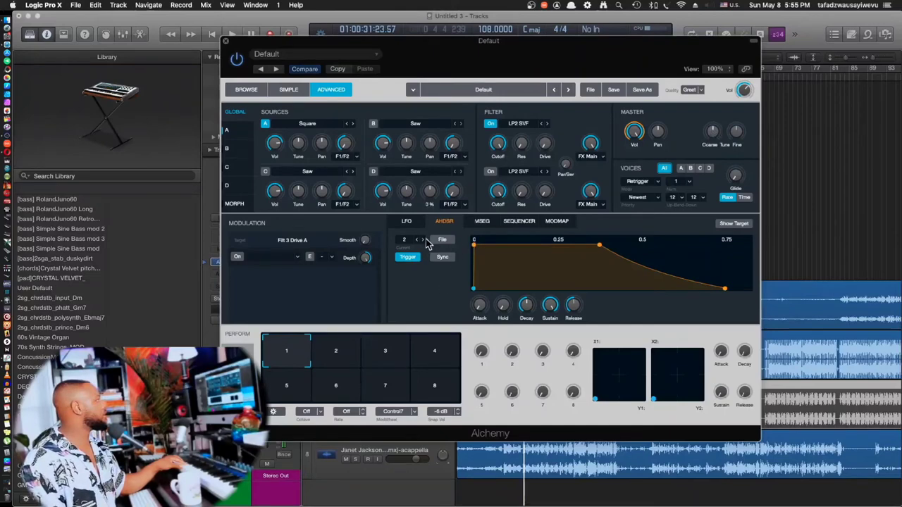
pyautogui.rightClick(713, 134)
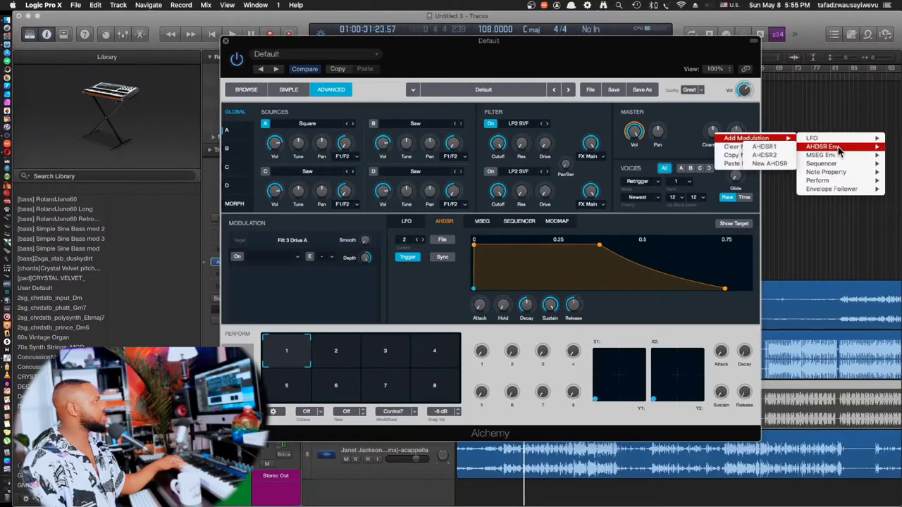
pyautogui.moveTo(775, 138)
pyautogui.moveTo(846, 147)
pyautogui.click(770, 164)
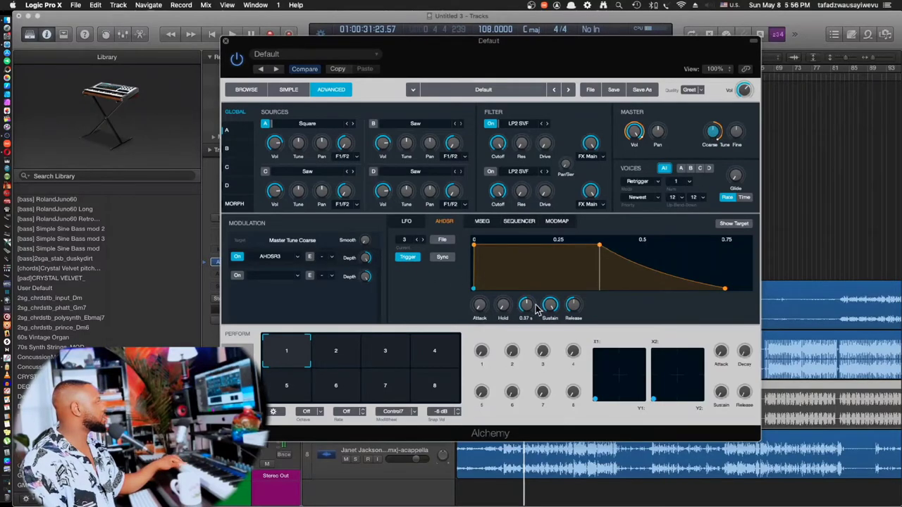
# Step: Cut the envelope's decay and sustain, briefly testing a raised Master Coarse Tune before restoring it
pyautogui.moveTo(530, 309); pyautogui.dragTo(542, 363)
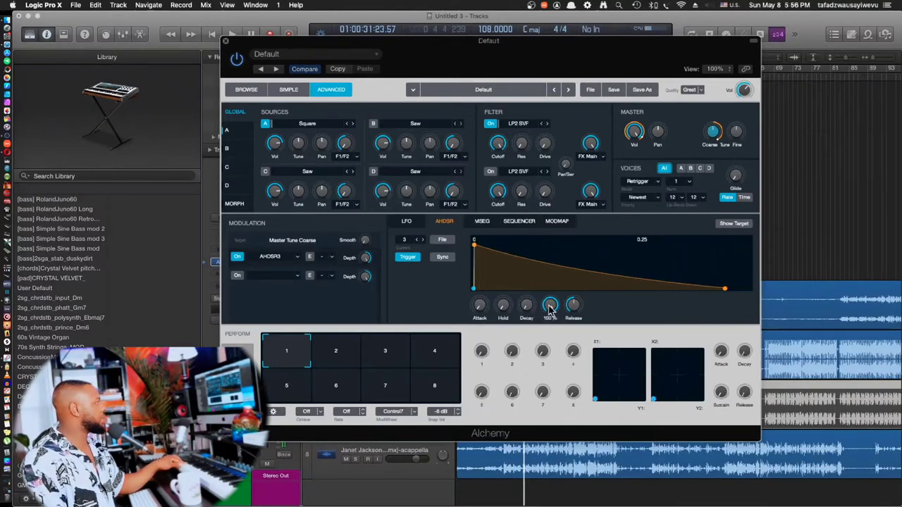
pyautogui.moveTo(550, 306); pyautogui.dragTo(541, 392)
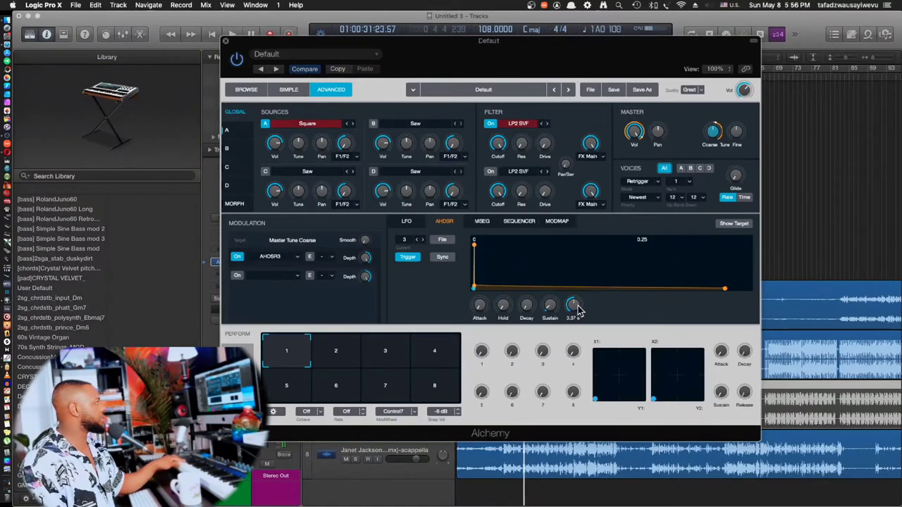
pyautogui.moveTo(551, 317); pyautogui.dragTo(545, 308)
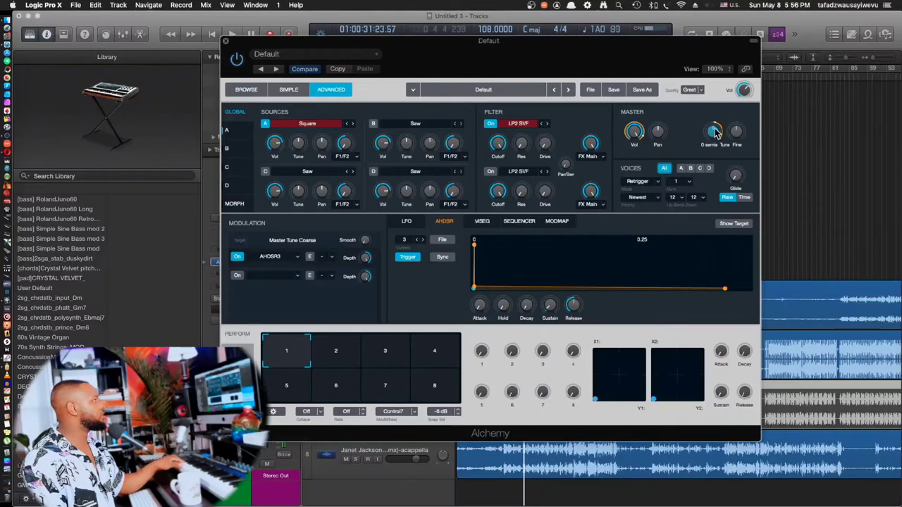
pyautogui.moveTo(715, 133); pyautogui.dragTo(717, 71)
pyautogui.moveTo(714, 104); pyautogui.dragTo(714, 134)
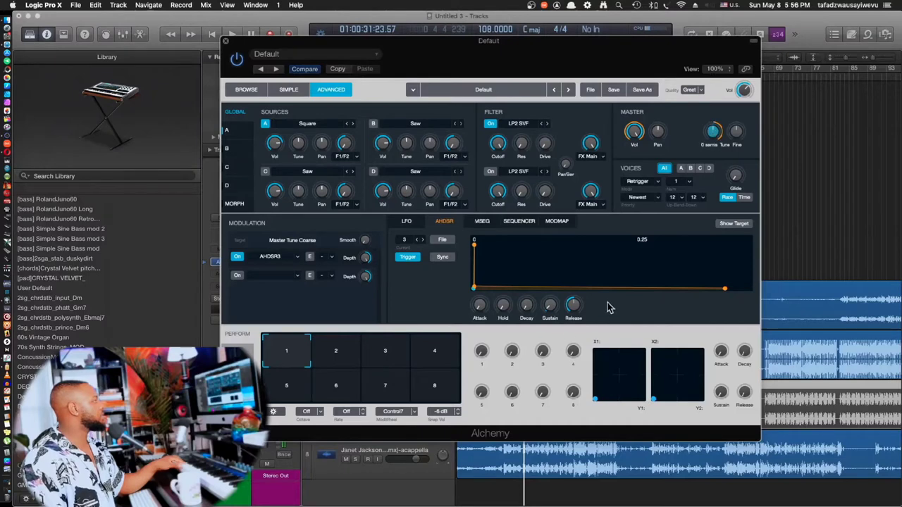
# Step: Remove the envelope's release tail and give it a slightly longer attack
pyautogui.moveTo(573, 304); pyautogui.dragTo(525, 292)
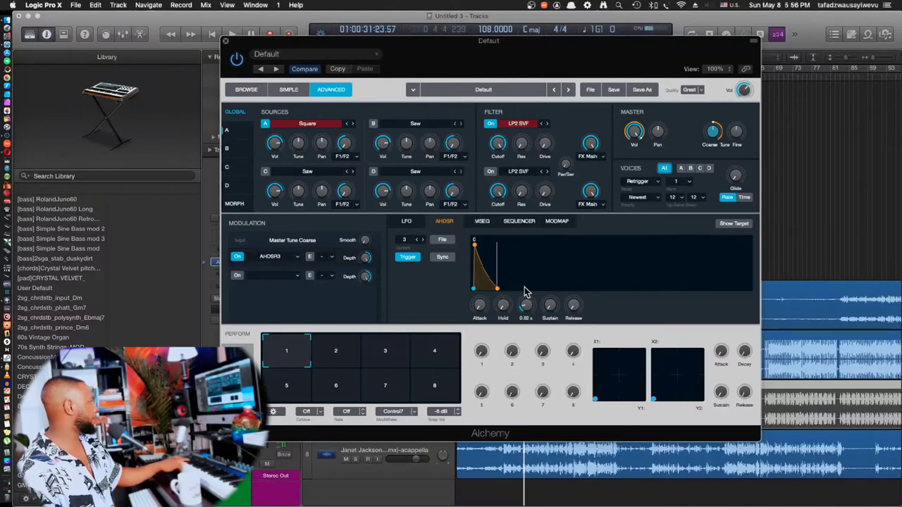
pyautogui.moveTo(477, 310); pyautogui.dragTo(479, 307)
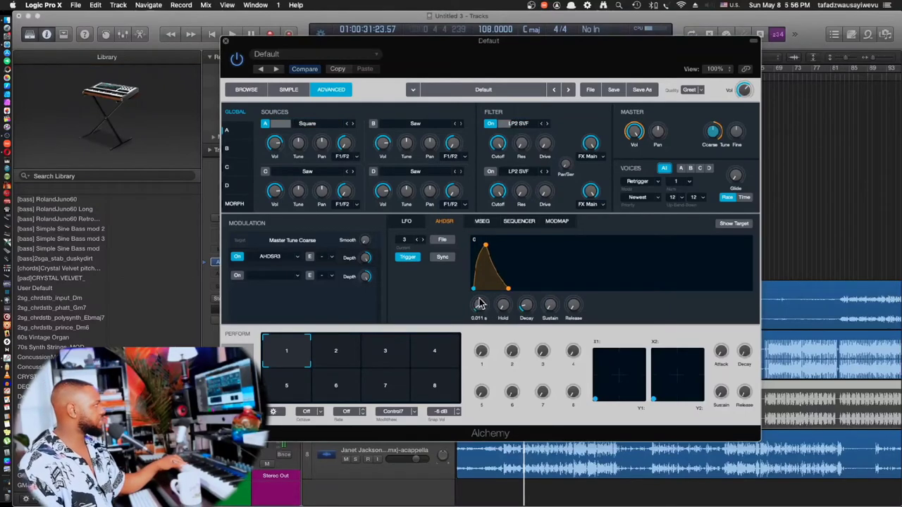
pyautogui.moveTo(480, 304); pyautogui.dragTo(471, 371)
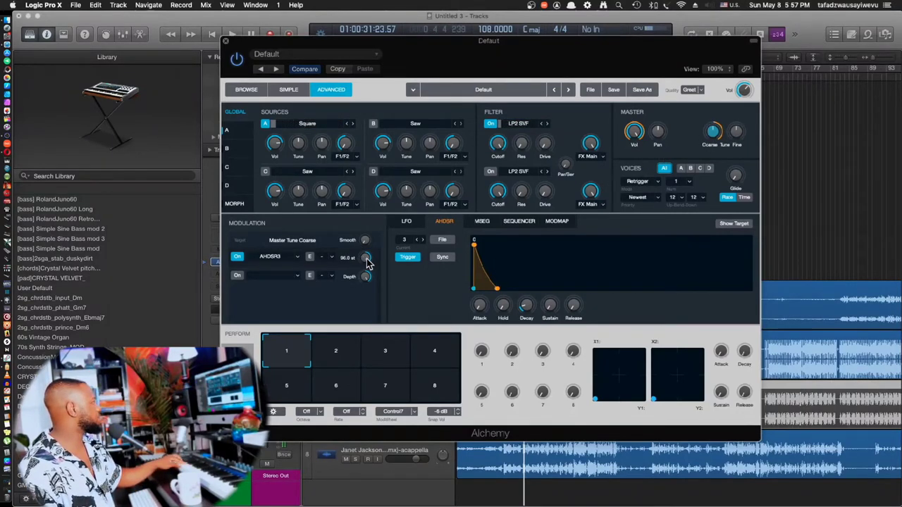
# Step: Rebalance the AHDSR3 pitch Depth and lengthen its Decay to about 0.047 s
pyautogui.moveTo(378, 258)
pyautogui.moveTo(363, 260); pyautogui.dragTo(361, 294)
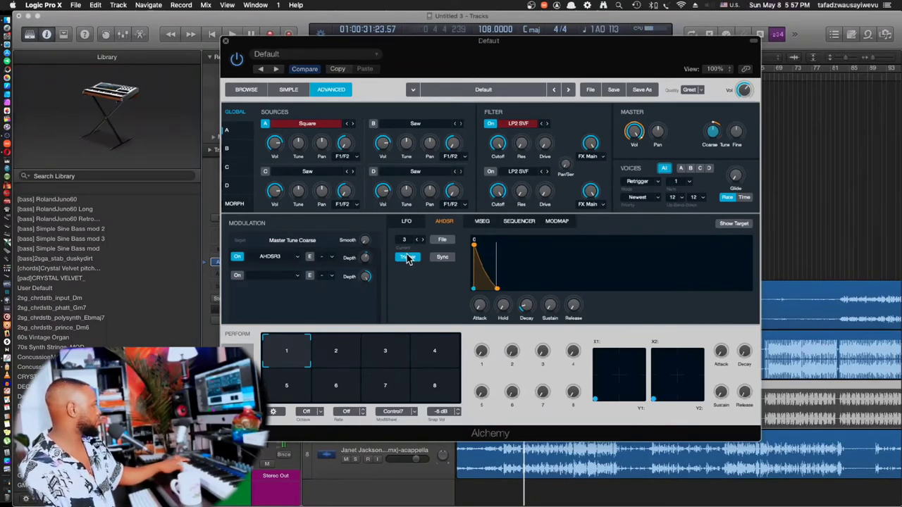
pyautogui.moveTo(365, 261)
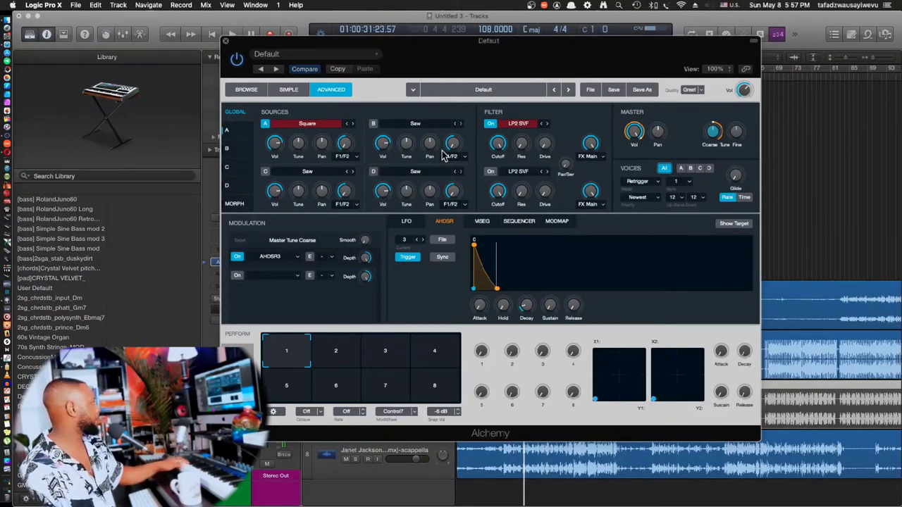
pyautogui.moveTo(527, 310)
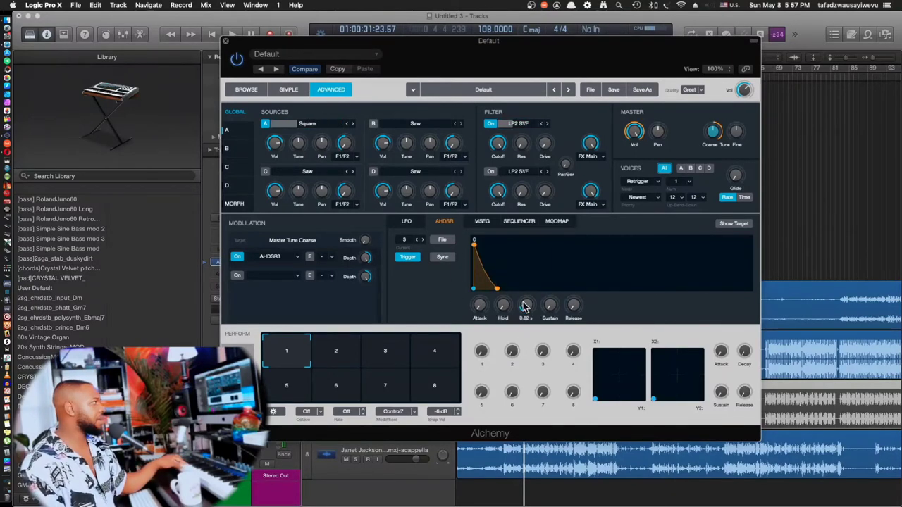
pyautogui.moveTo(527, 310)
pyautogui.mouseDown()
pyautogui.moveTo(529, 275)
pyautogui.moveTo(526, 303)
pyautogui.moveTo(530, 295)
pyautogui.mouseUp()
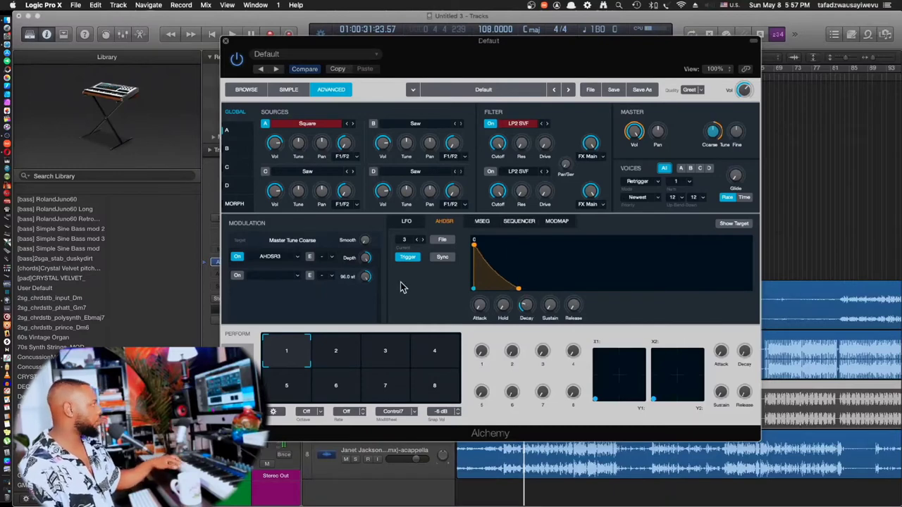
pyautogui.moveTo(364, 264)
pyautogui.mouseDown()
pyautogui.moveTo(362, 306)
pyautogui.moveTo(362, 266)
pyautogui.moveTo(366, 274)
pyautogui.mouseUp()
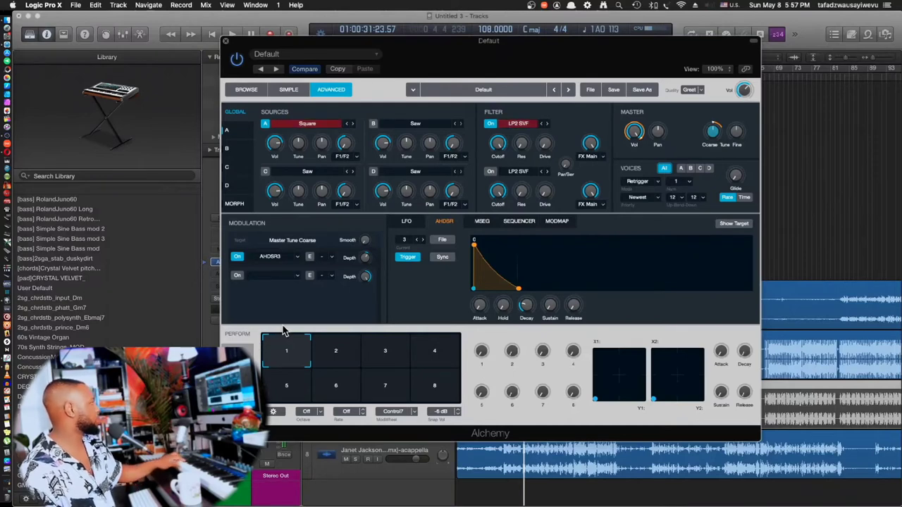
pyautogui.moveTo(364, 279)
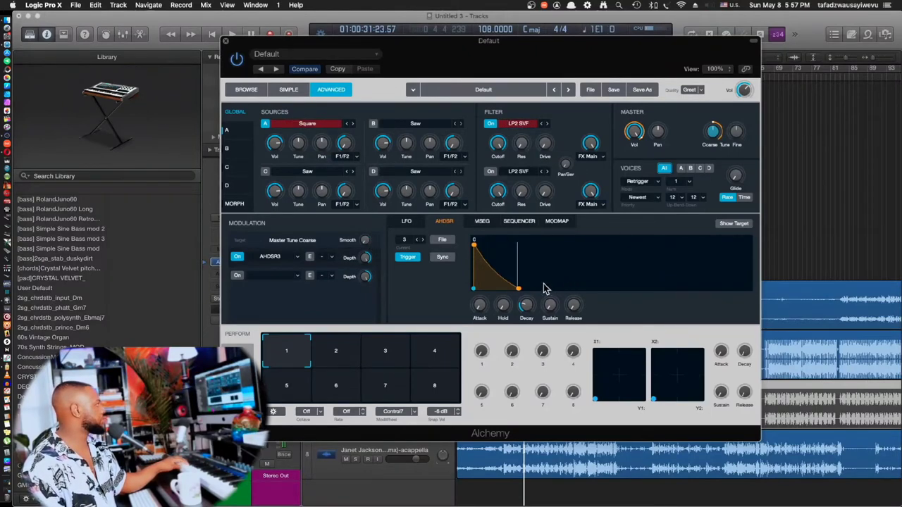
pyautogui.moveTo(523, 305)
pyautogui.moveTo(532, 313); pyautogui.dragTo(530, 309)
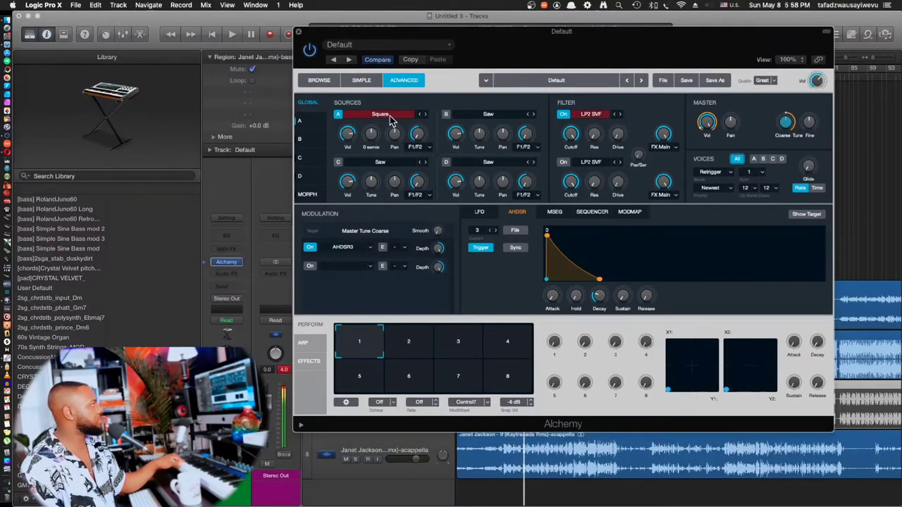
# Step: Turn Source A's square oscillator volume down to about -14.1 dB
pyautogui.click(347, 139)
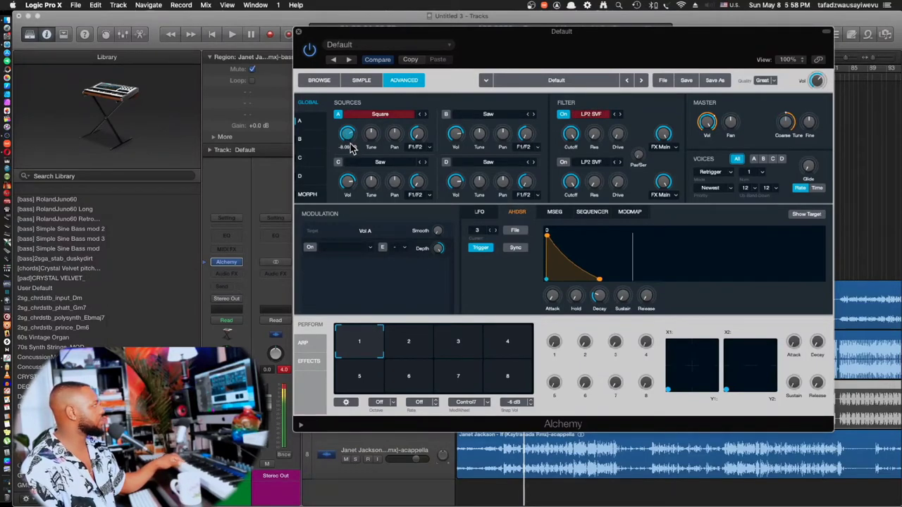
pyautogui.moveTo(351, 148)
pyautogui.mouseDown()
pyautogui.moveTo(354, 172)
pyautogui.moveTo(353, 165)
pyautogui.mouseUp()
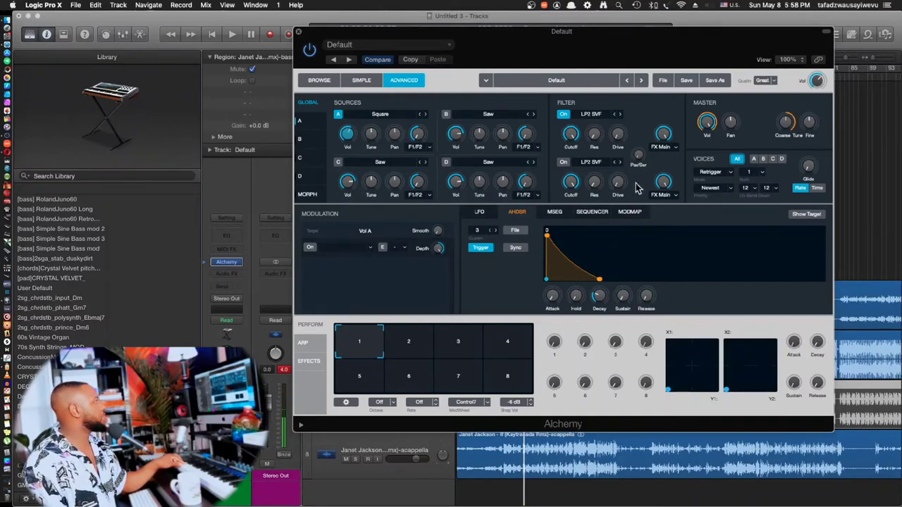
pyautogui.click(301, 123)
pyautogui.click(307, 106)
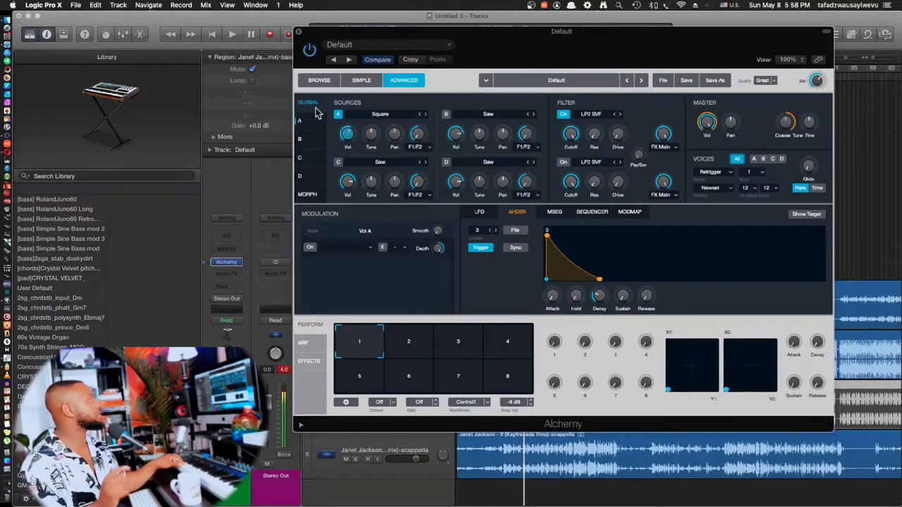
# Step: Add a Waveshaper effect to Alchemy's empty Main effects slot
pyautogui.click(321, 367)
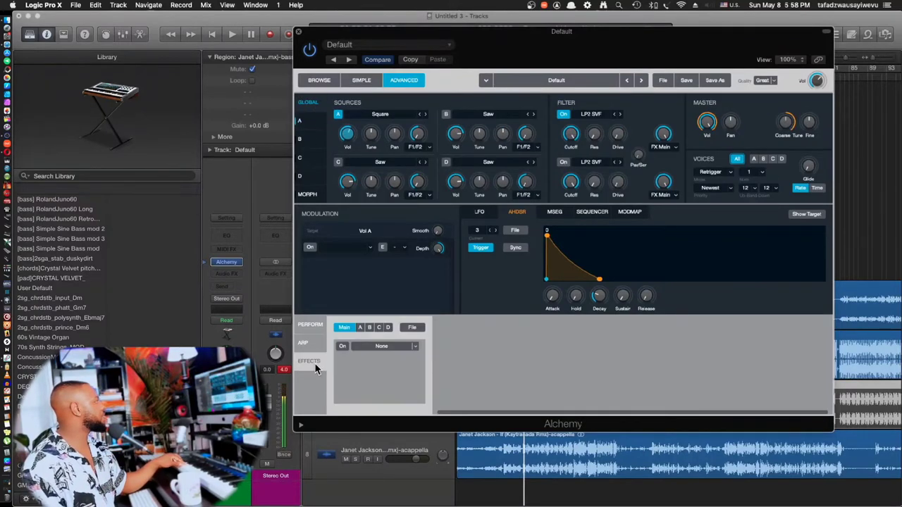
pyautogui.click(415, 347)
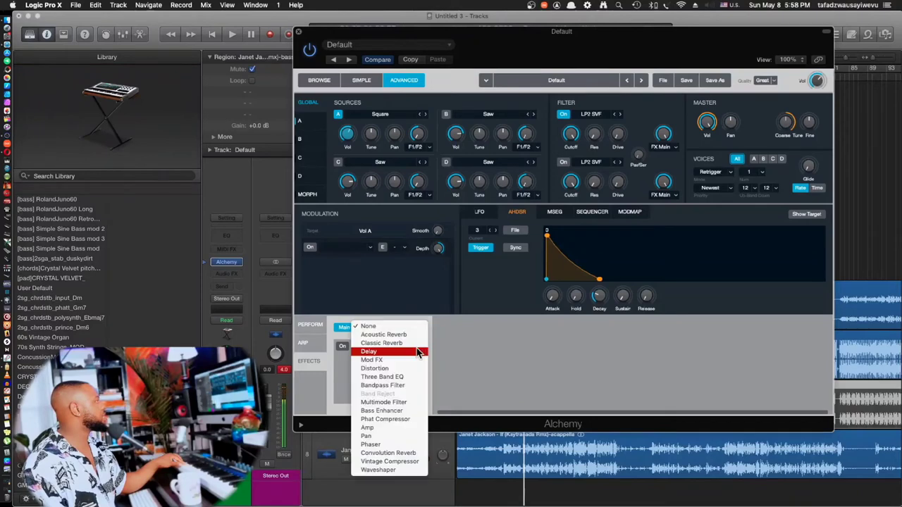
pyautogui.click(341, 349)
pyautogui.click(409, 351)
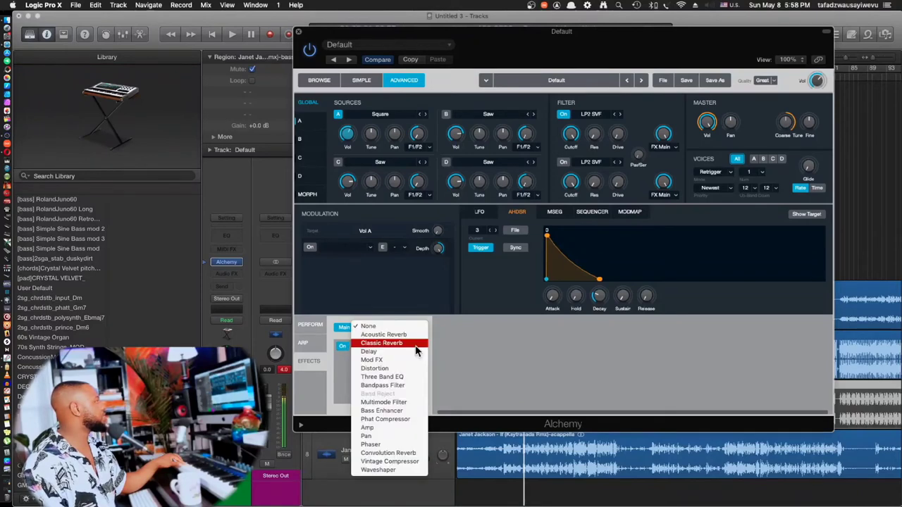
pyautogui.click(399, 470)
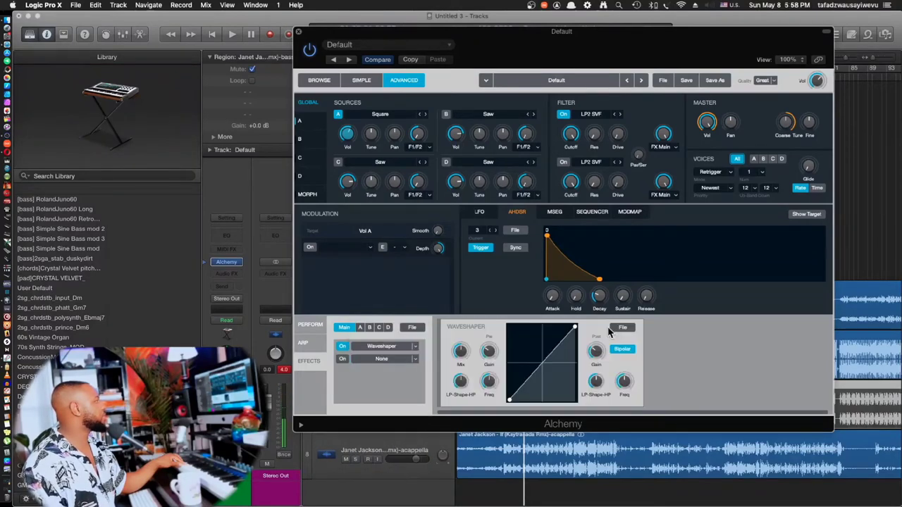
pyautogui.click(476, 251)
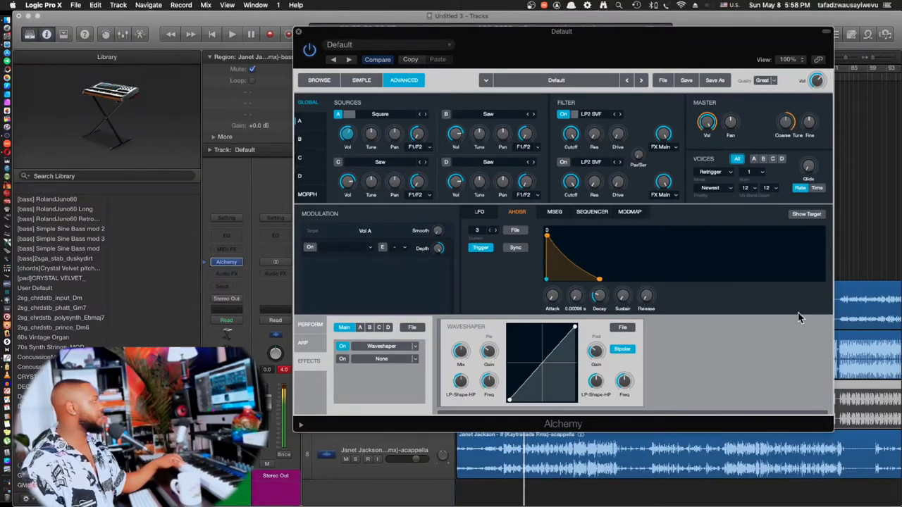
# Step: Load the Tube Preamp preset into the Waveshaper
pyautogui.click(622, 329)
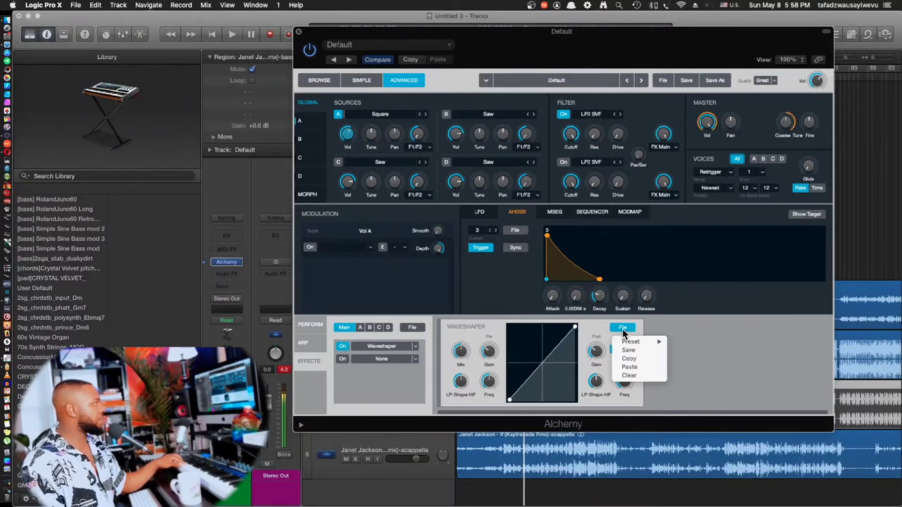
pyautogui.moveTo(638, 342)
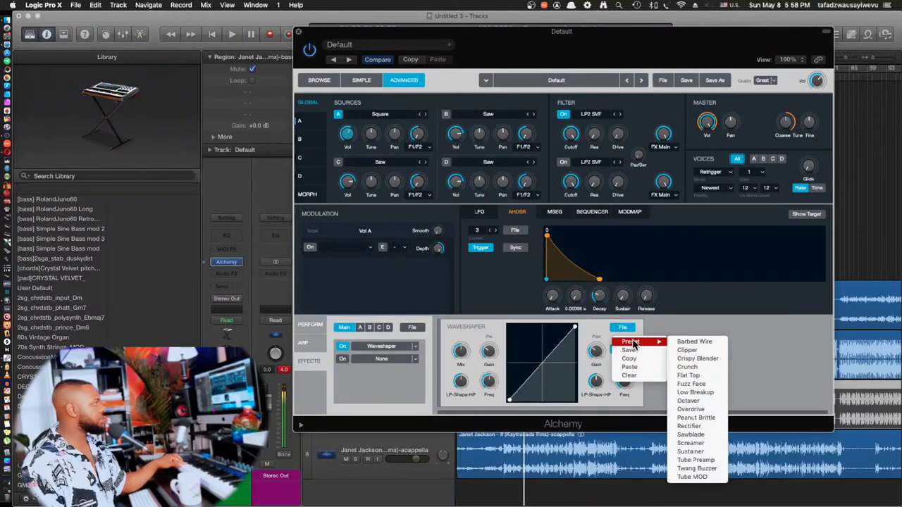
pyautogui.click(707, 461)
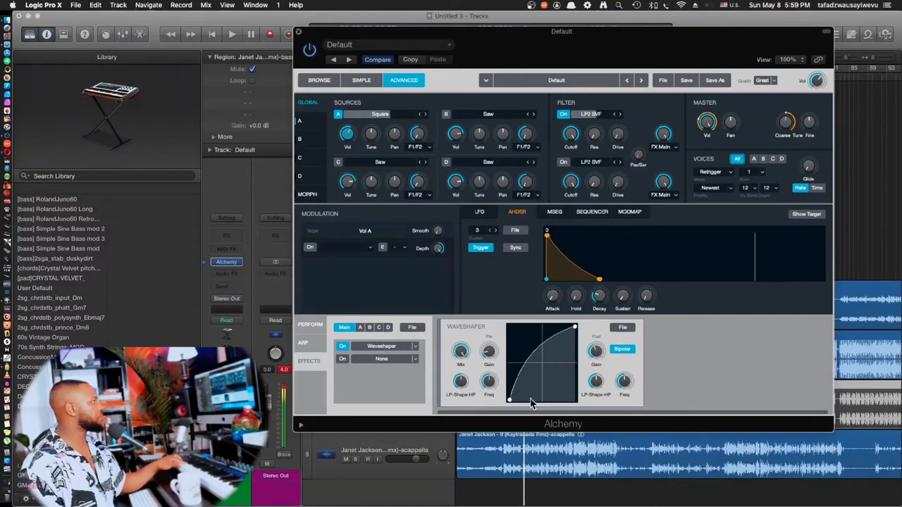
# Step: Raise the Waveshaper's pre gain and reload a Waveshaper preset
pyautogui.moveTo(491, 357)
pyautogui.moveTo(490, 352); pyautogui.dragTo(491, 346)
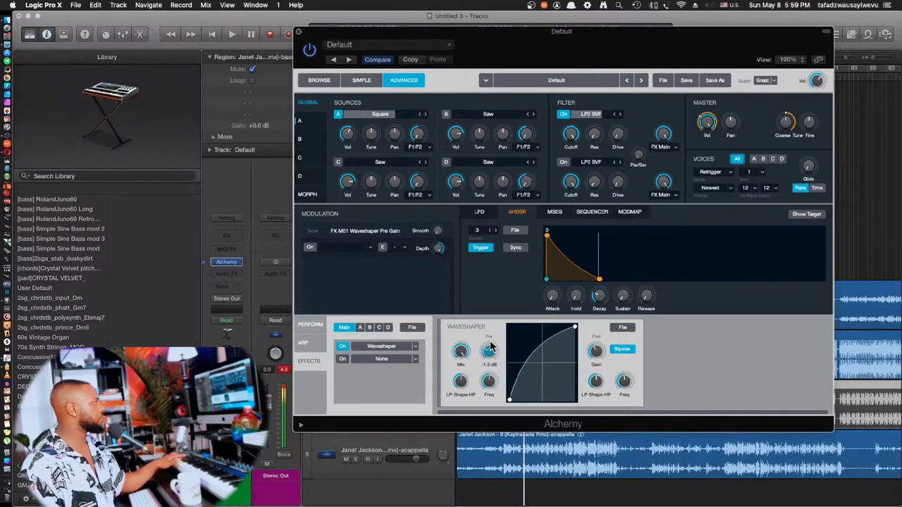
pyautogui.click(628, 328)
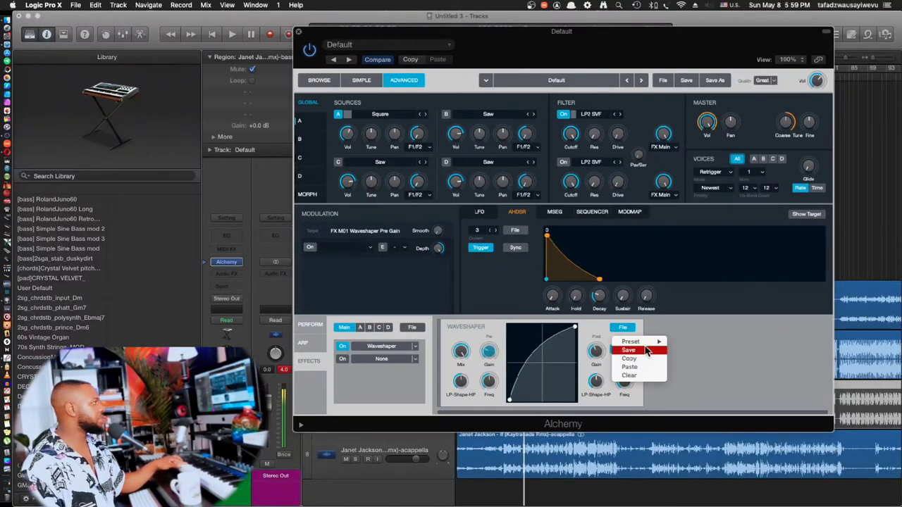
pyautogui.moveTo(646, 346)
pyautogui.click(708, 479)
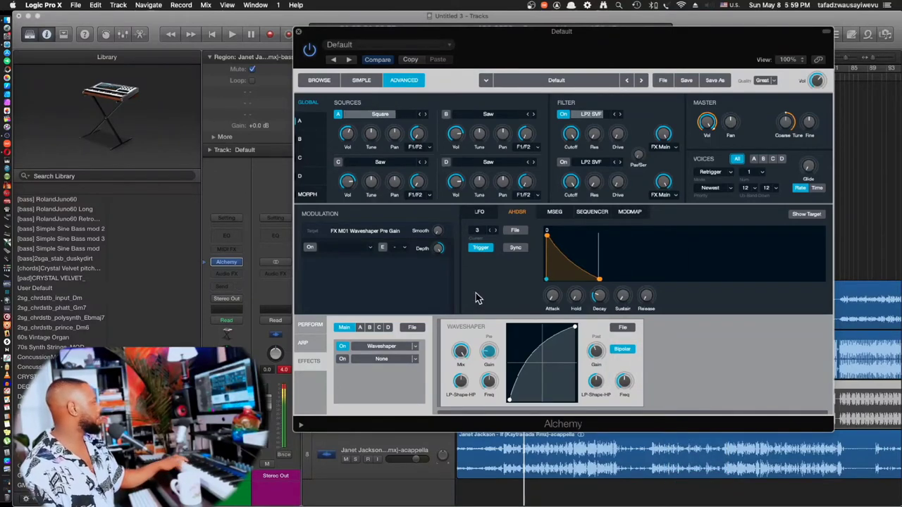
# Step: Compare the Waveshaper bypassed and active, leaving it switched on
pyautogui.click(343, 347)
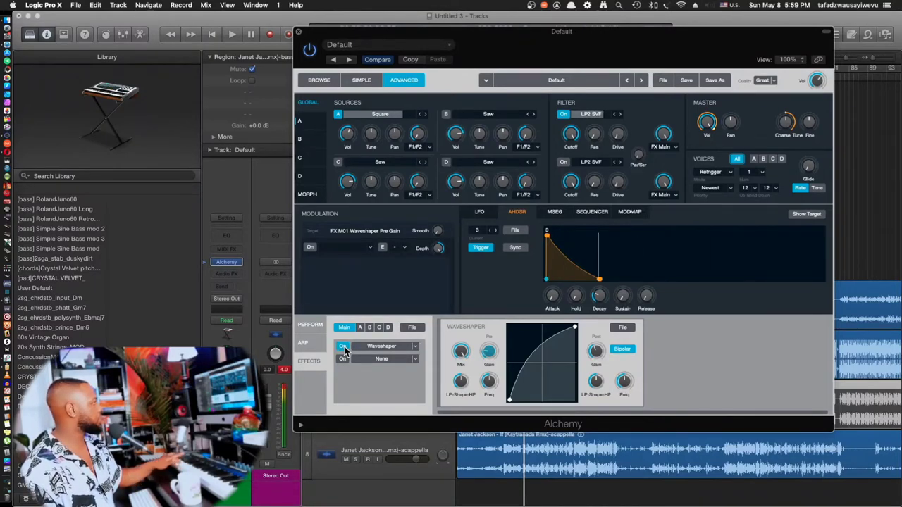
pyautogui.click(342, 346)
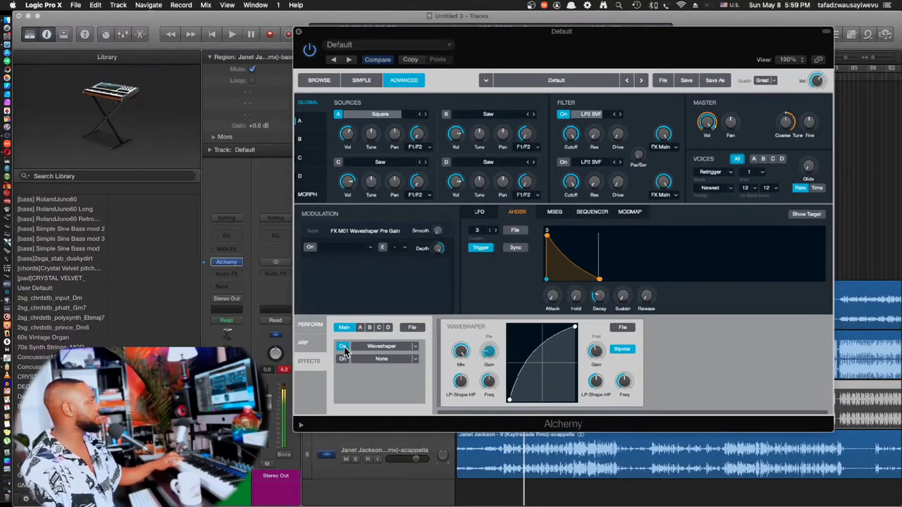
pyautogui.click(343, 347)
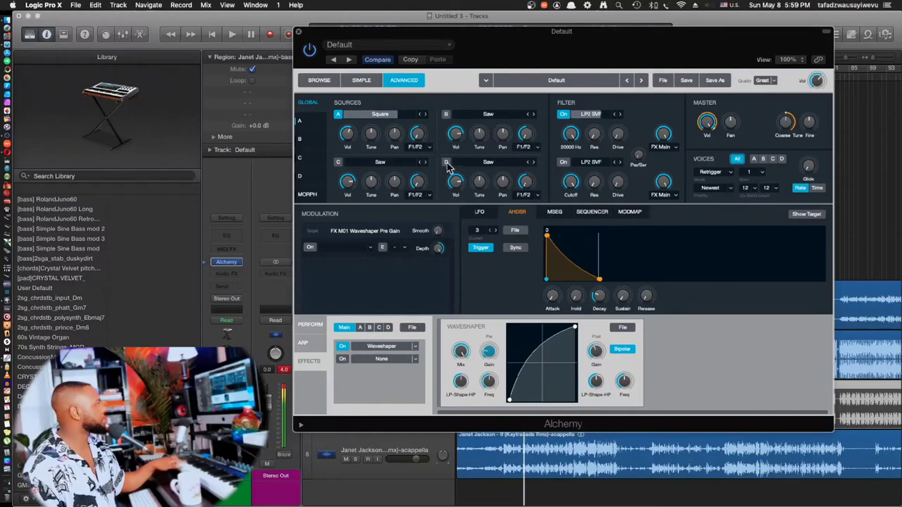
# Step: On Source A, adjust filter 1's resonance, then set filter 2's resonance
pyautogui.click(303, 124)
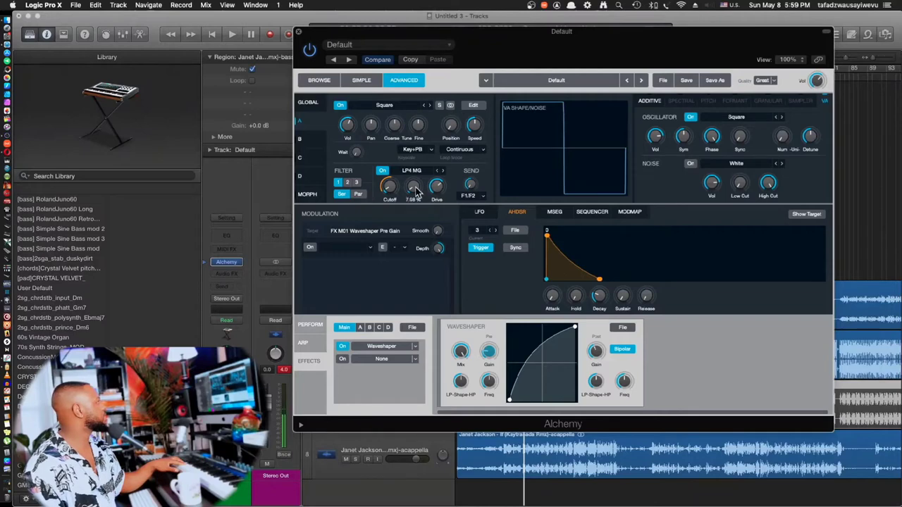
pyautogui.moveTo(416, 192); pyautogui.dragTo(413, 151)
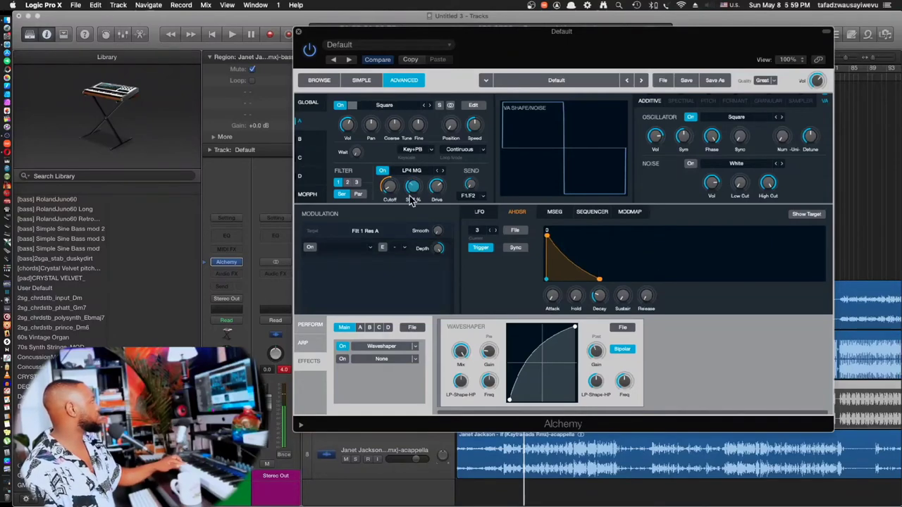
pyautogui.click(347, 182)
pyautogui.moveTo(415, 188); pyautogui.dragTo(411, 222)
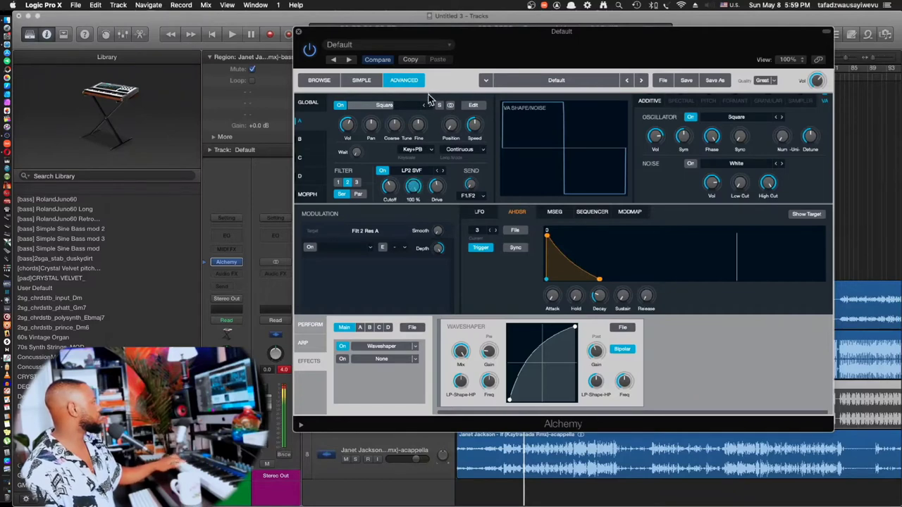
pyautogui.click(420, 124)
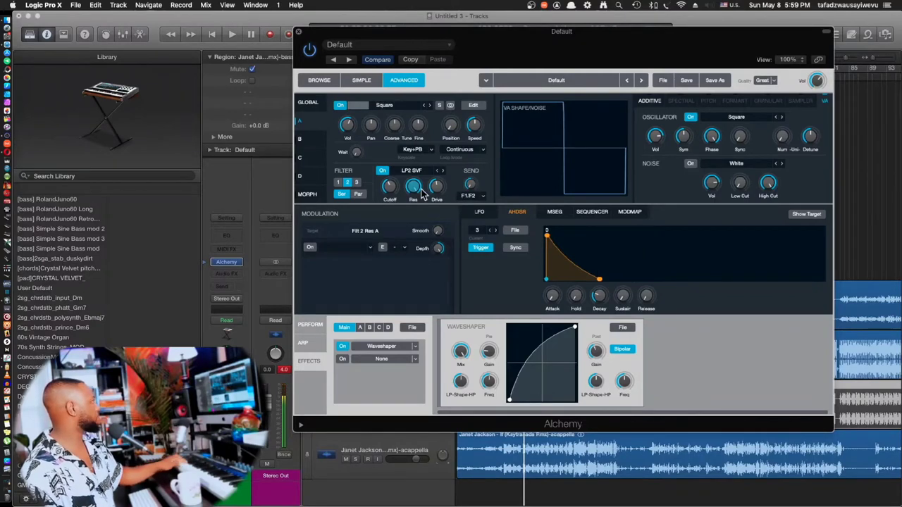
pyautogui.moveTo(414, 204)
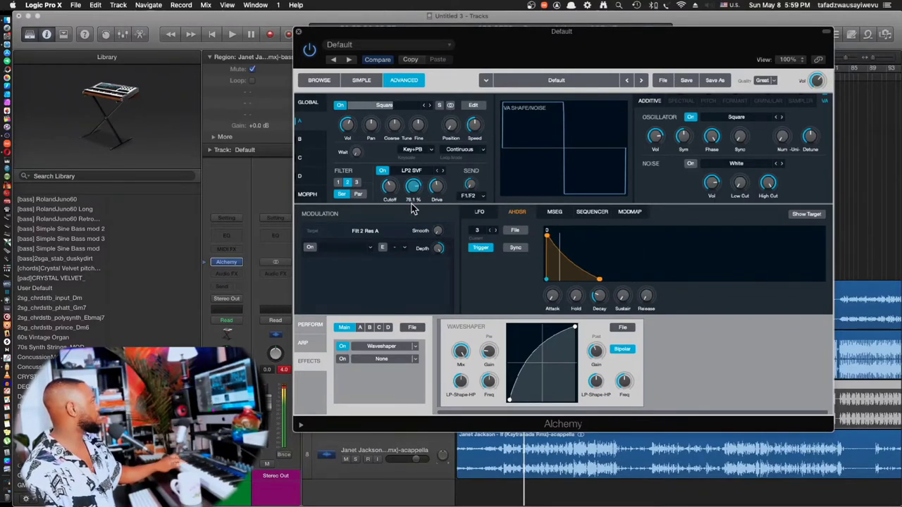
pyautogui.moveTo(412, 205); pyautogui.dragTo(411, 224)
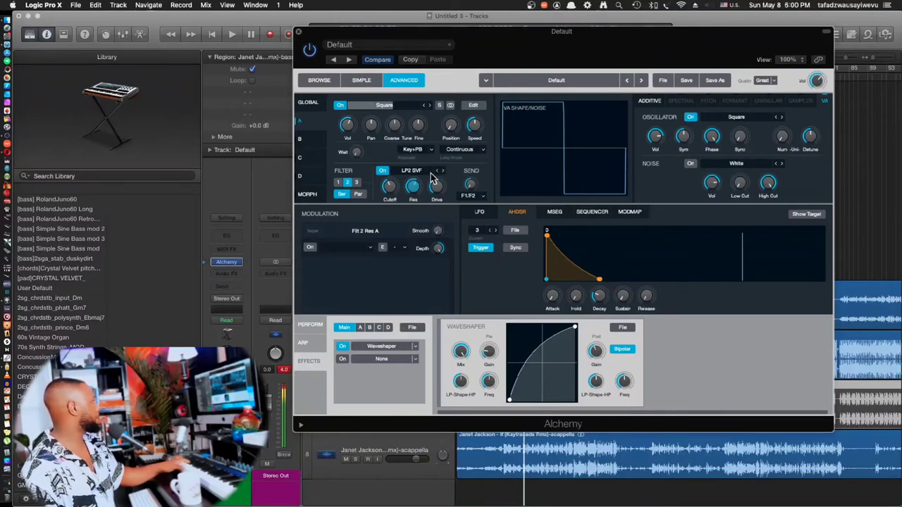
# Step: Lower filter 2's cutoff and raise its drive, then show filter 1's cutoff envelope modulation
pyautogui.moveTo(387, 191)
pyautogui.moveTo(389, 176); pyautogui.dragTo(380, 204)
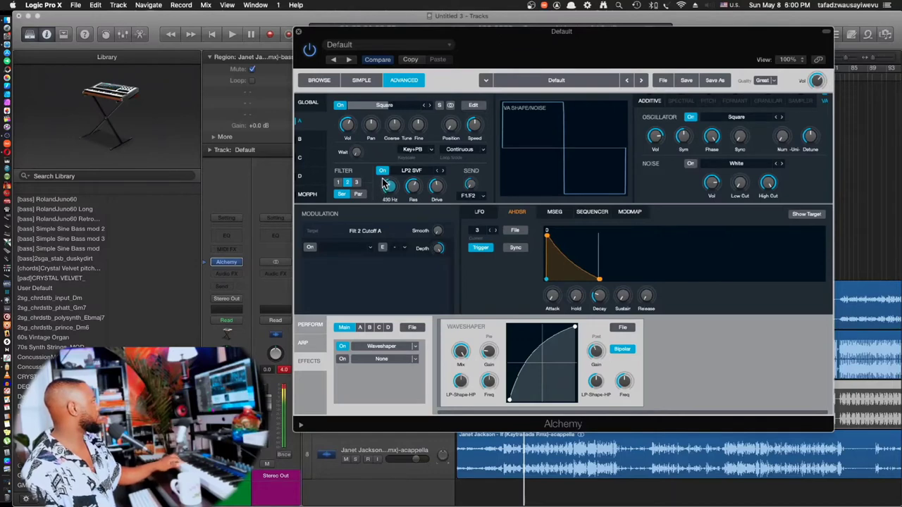
pyautogui.moveTo(436, 199)
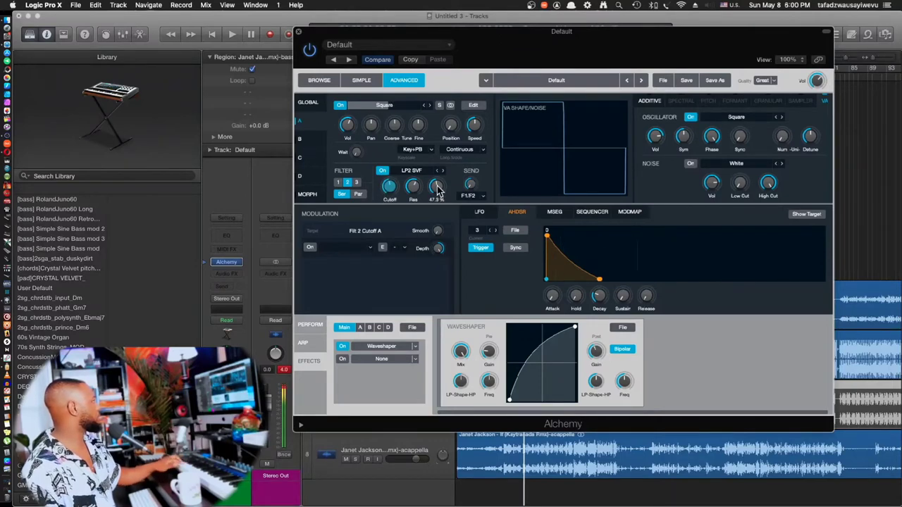
pyautogui.moveTo(437, 200); pyautogui.dragTo(441, 142)
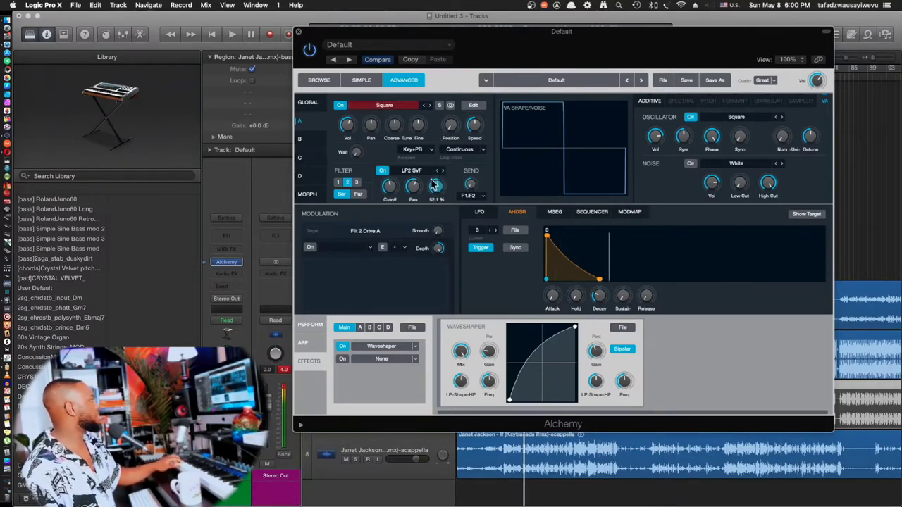
pyautogui.scroll(1, 435, 184)
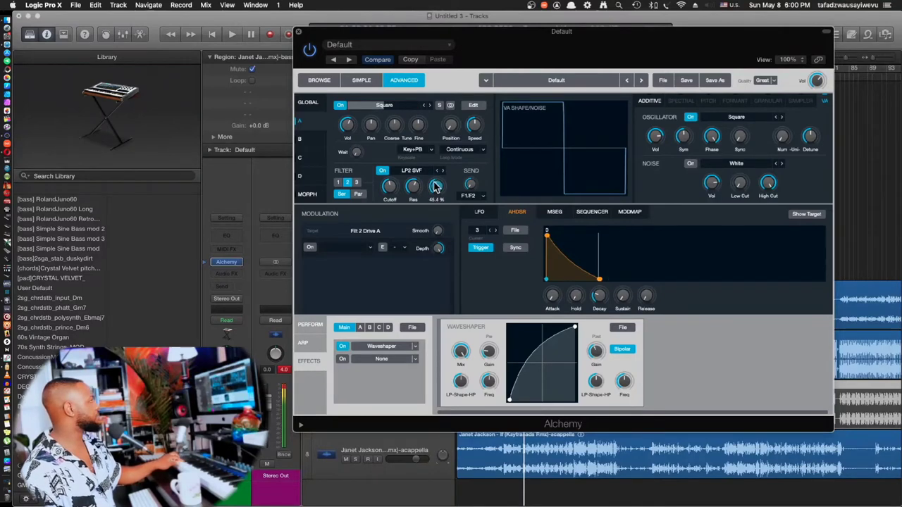
pyautogui.click(337, 182)
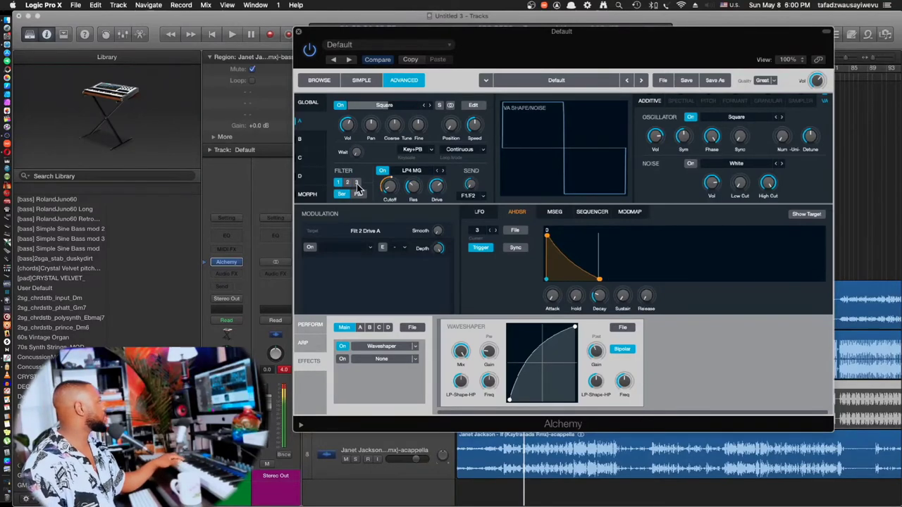
pyautogui.click(392, 187)
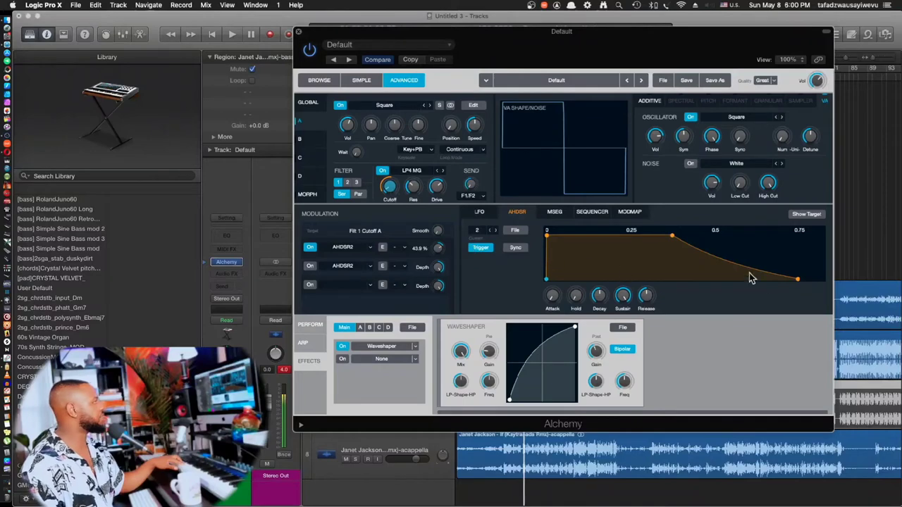
# Step: Inspect Master Coarse Tune's modulation and the AHDSR target list, then reopen Source A's detail page
pyautogui.click(310, 102)
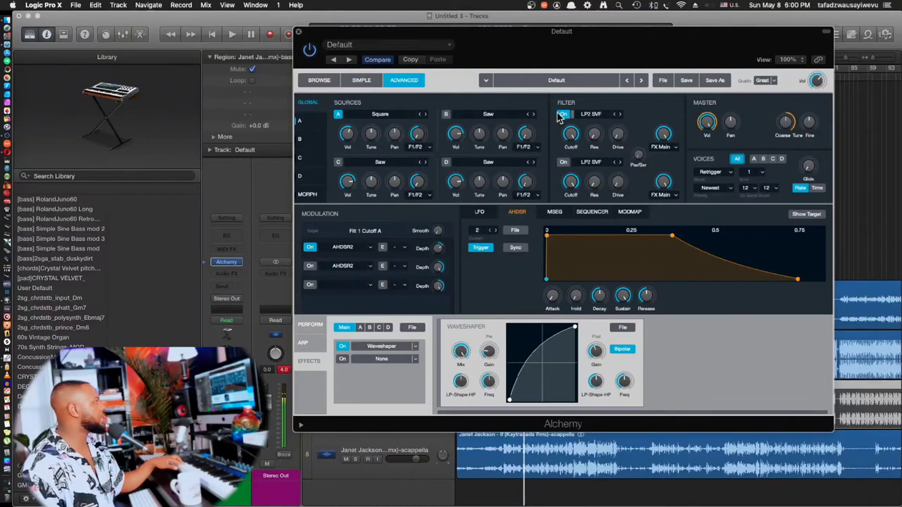
pyautogui.click(787, 125)
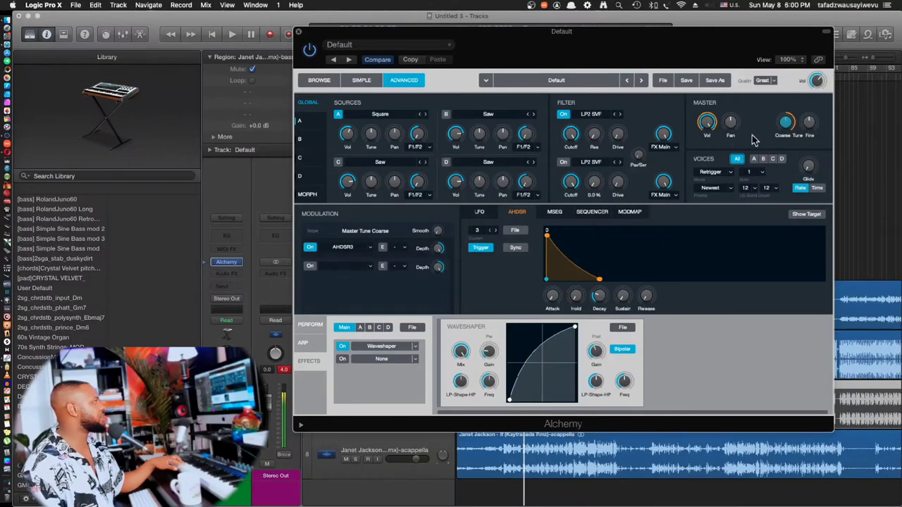
pyautogui.rightClick(788, 124)
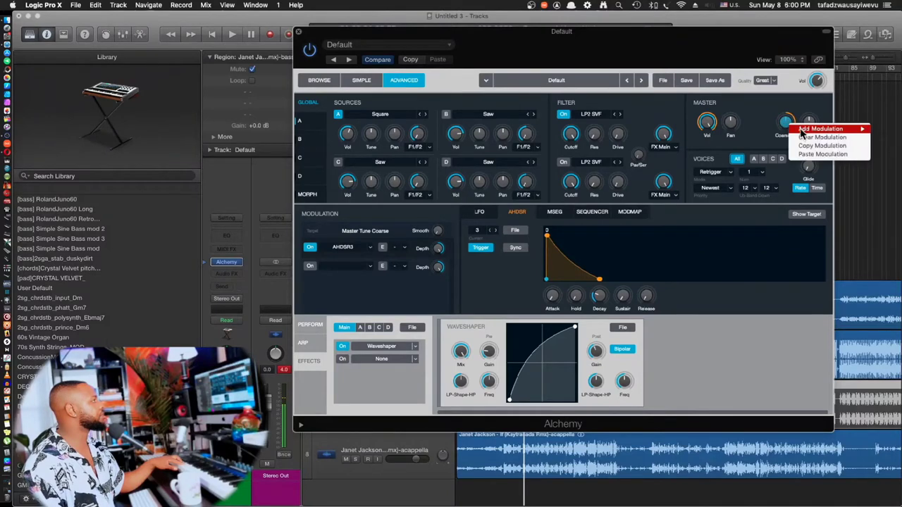
pyautogui.moveTo(801, 132)
pyautogui.moveTo(774, 140)
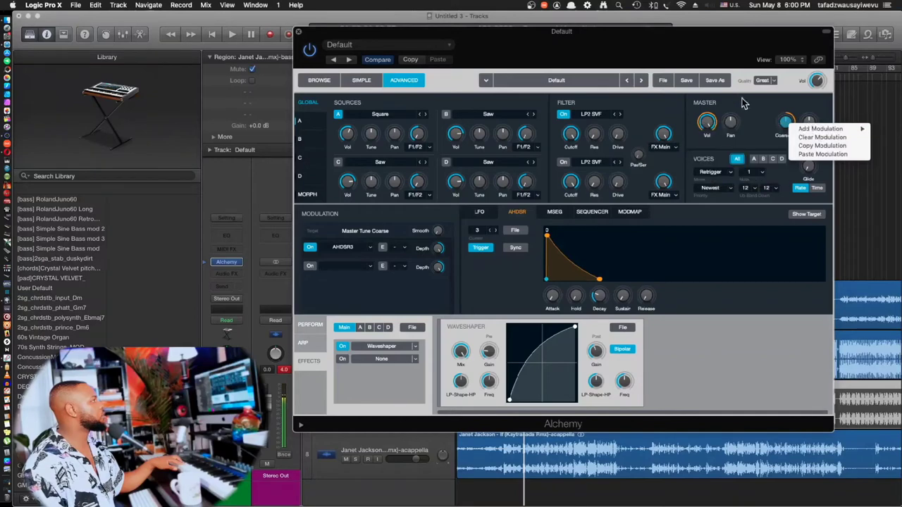
pyautogui.click(746, 105)
pyautogui.click(810, 215)
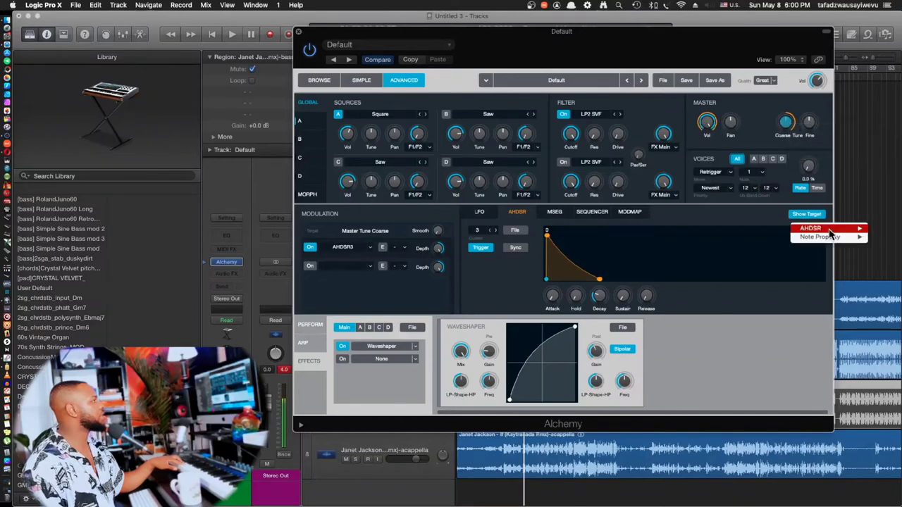
pyautogui.moveTo(830, 230)
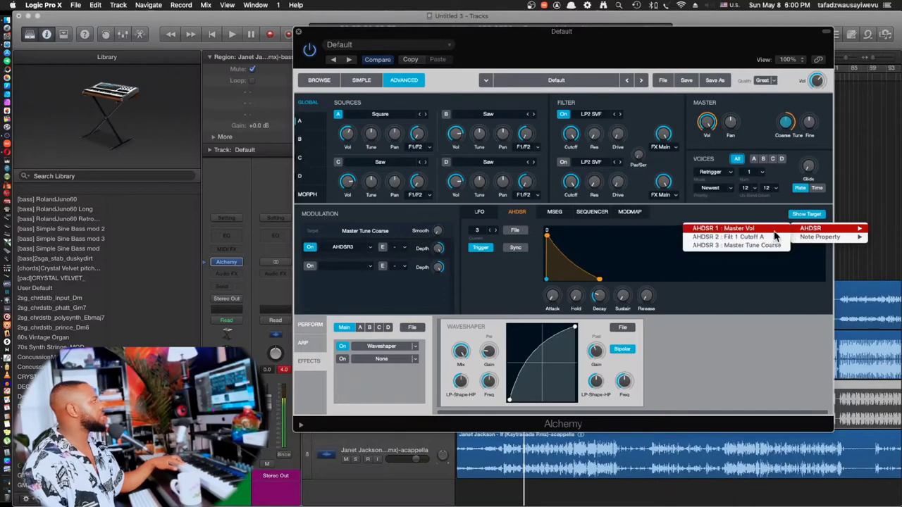
pyautogui.click(301, 122)
pyautogui.click(301, 122)
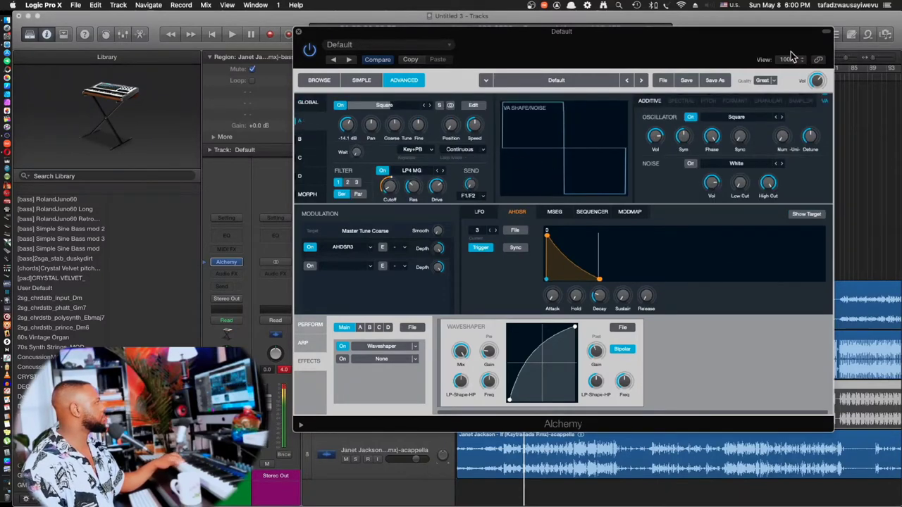
# Step: Select the Thumpy bass track for comparison, then return to the Default track
pyautogui.moveTo(580, 55); pyautogui.dragTo(715, 141)
pyautogui.click(382, 94)
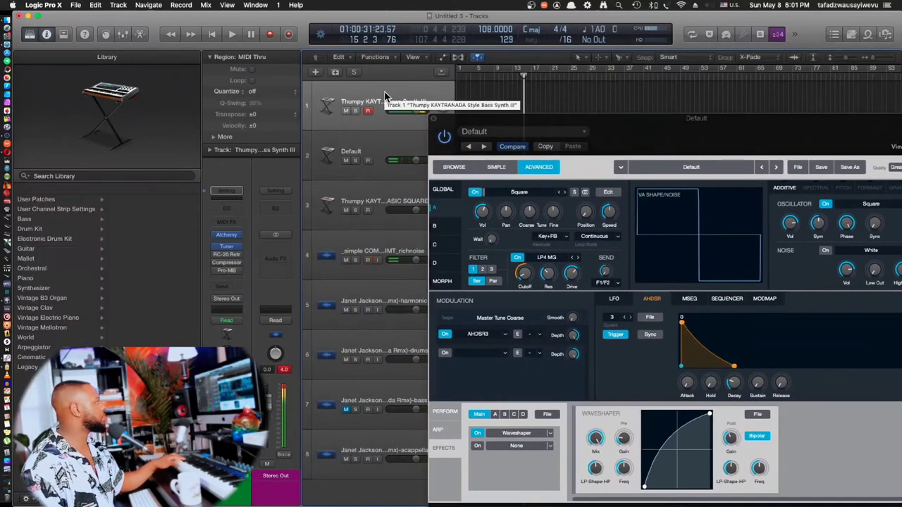
pyautogui.moveTo(699, 138); pyautogui.dragTo(537, 95)
pyautogui.press('Down')
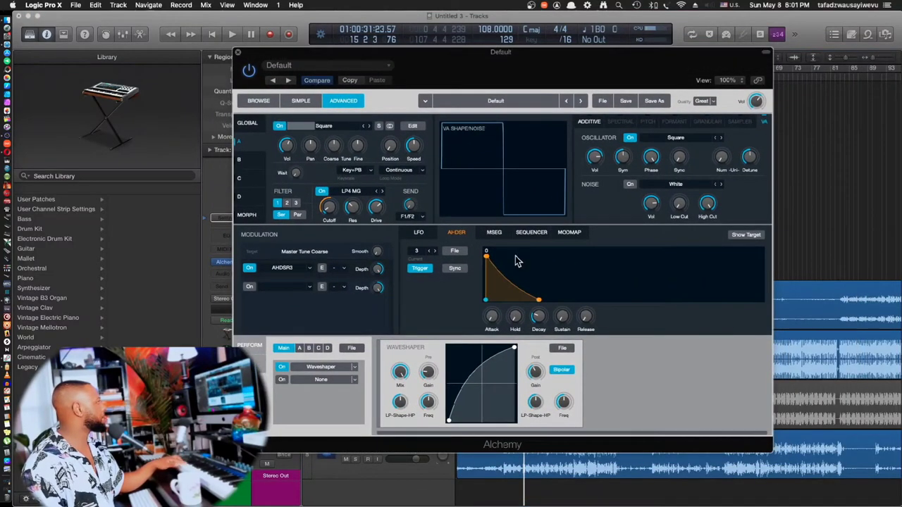
# Step: Shorten the pitch envelope's decay and go back to the Global overview
pyautogui.moveTo(538, 315)
pyautogui.mouseDown()
pyautogui.moveTo(541, 323)
pyautogui.moveTo(547, 307)
pyautogui.mouseUp()
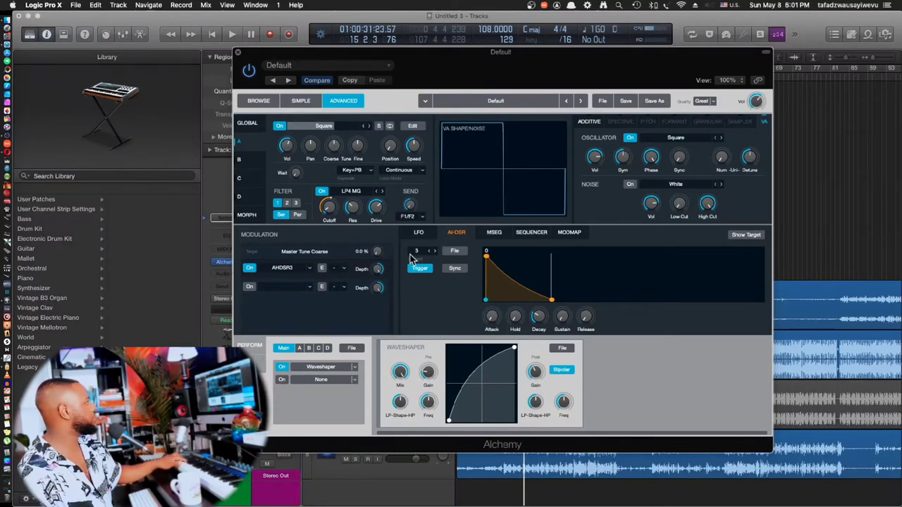
pyautogui.click(251, 123)
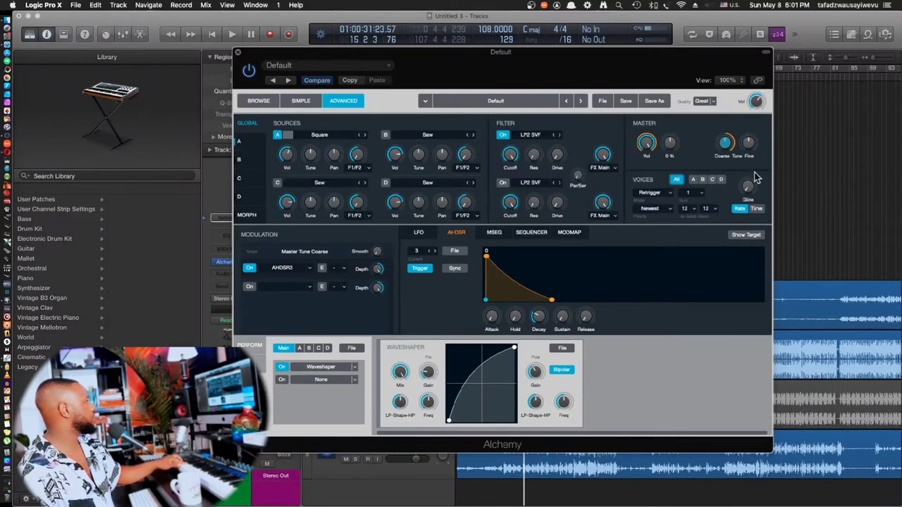
pyautogui.moveTo(730, 155)
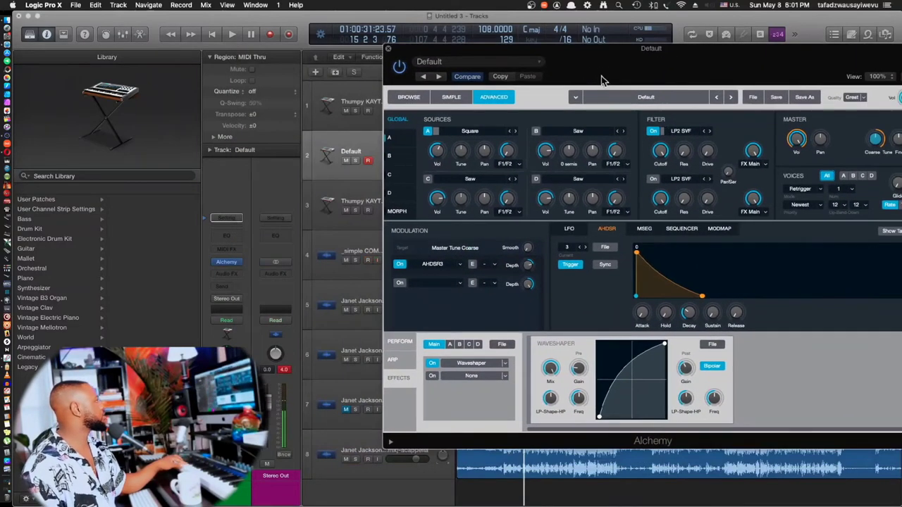
# Step: Raise the cutoff of source A's filter 1 on the Default Alchemy synth
pyautogui.moveTo(603, 74); pyautogui.dragTo(497, 87)
pyautogui.click(283, 153)
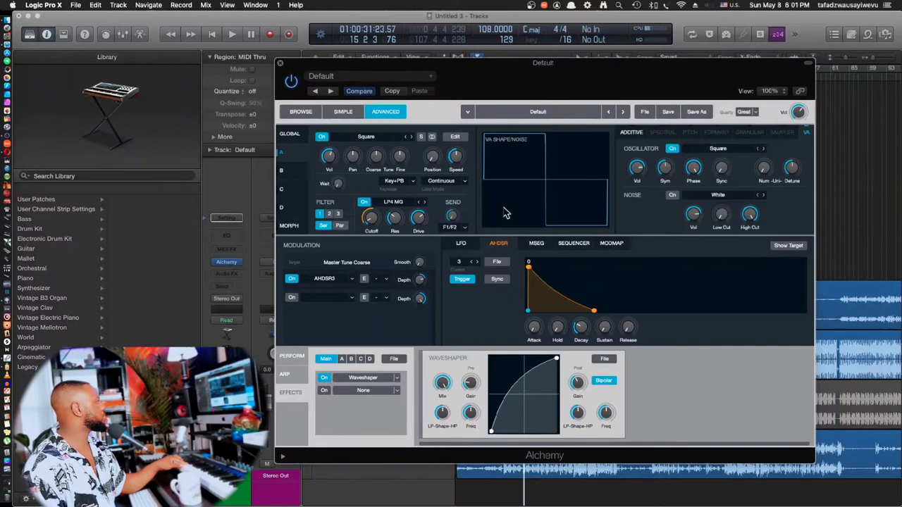
pyautogui.click(372, 221)
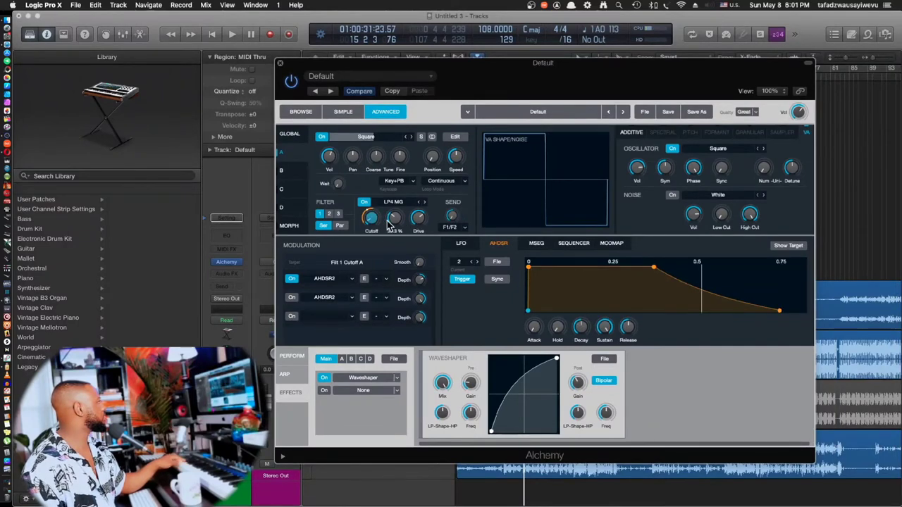
pyautogui.moveTo(385, 226); pyautogui.dragTo(375, 198)
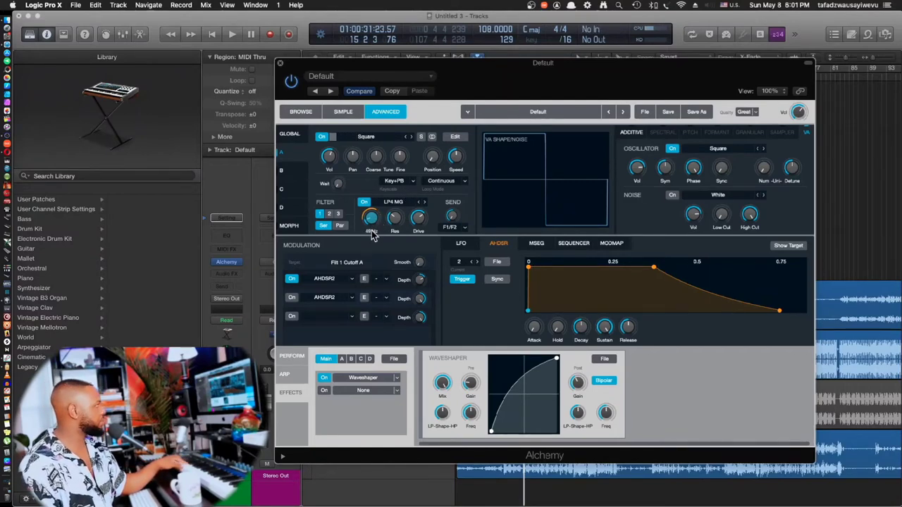
pyautogui.click(329, 215)
# Step: Select the Thumpy KAYTRANADA Style Bass Synth III track and open its Alchemy for comparison
pyautogui.moveTo(480, 74); pyautogui.dragTo(515, 167)
pyautogui.click(388, 95)
pyautogui.moveTo(230, 239)
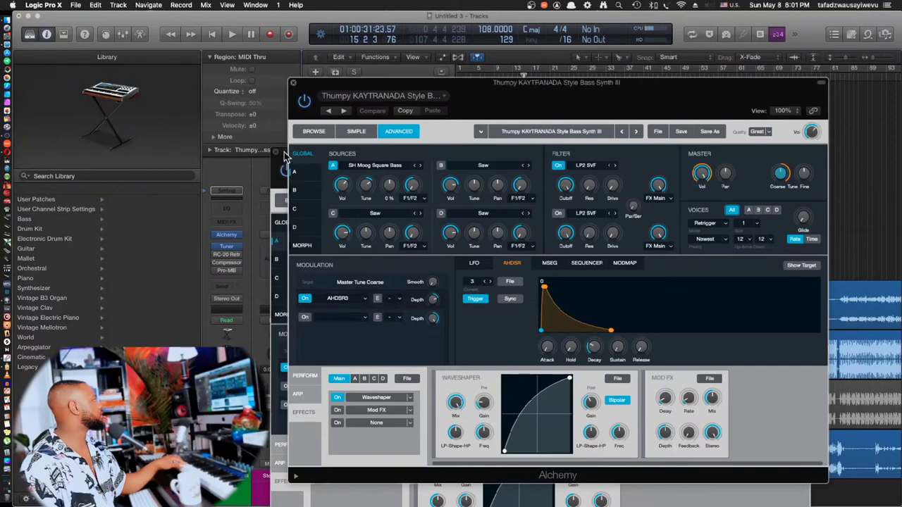
# Step: Arrange the Default and Thumpy Alchemy windows side by side, with Thumpy showing source A details
pyautogui.click(284, 156)
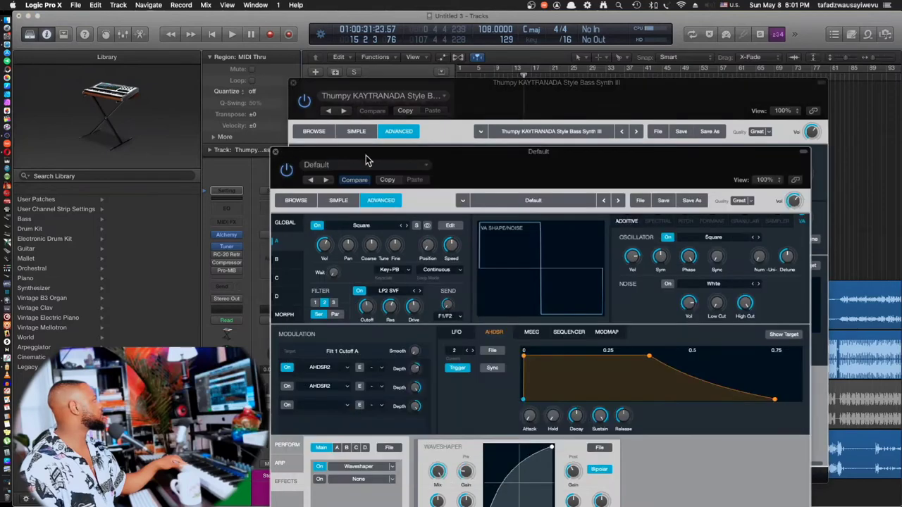
pyautogui.moveTo(539, 165); pyautogui.dragTo(326, 84)
pyautogui.moveTo(679, 104); pyautogui.dragTo(750, 105)
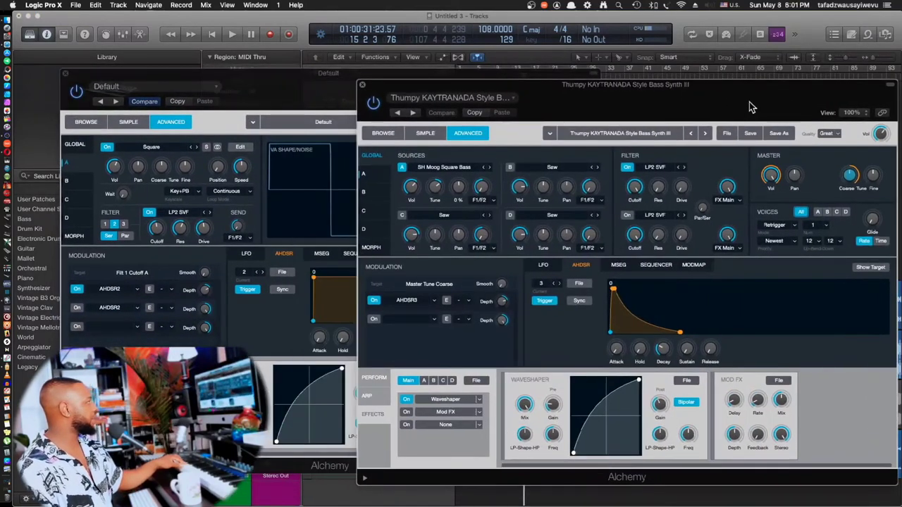
pyautogui.click(375, 174)
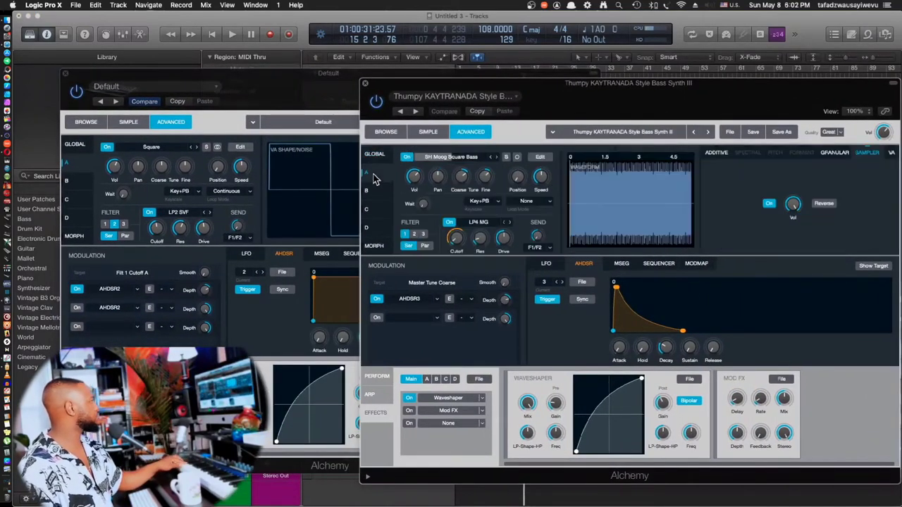
pyautogui.click(319, 136)
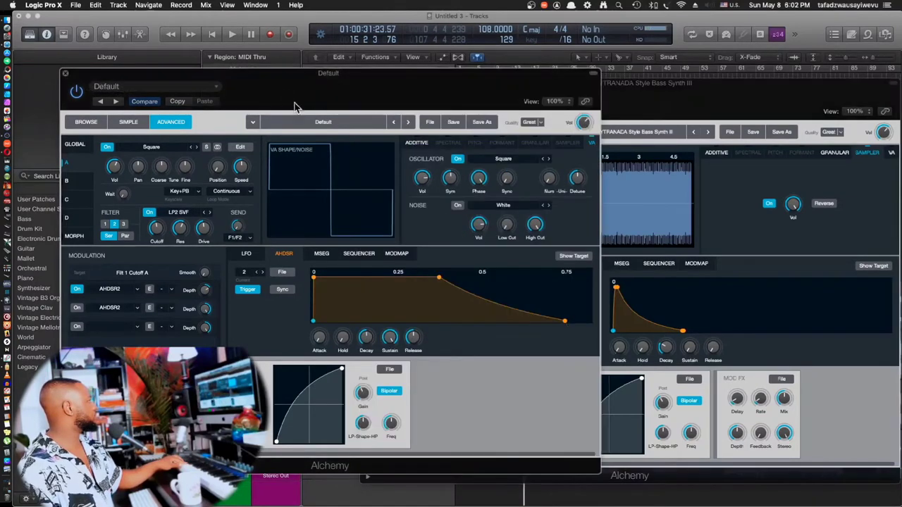
pyautogui.click(684, 101)
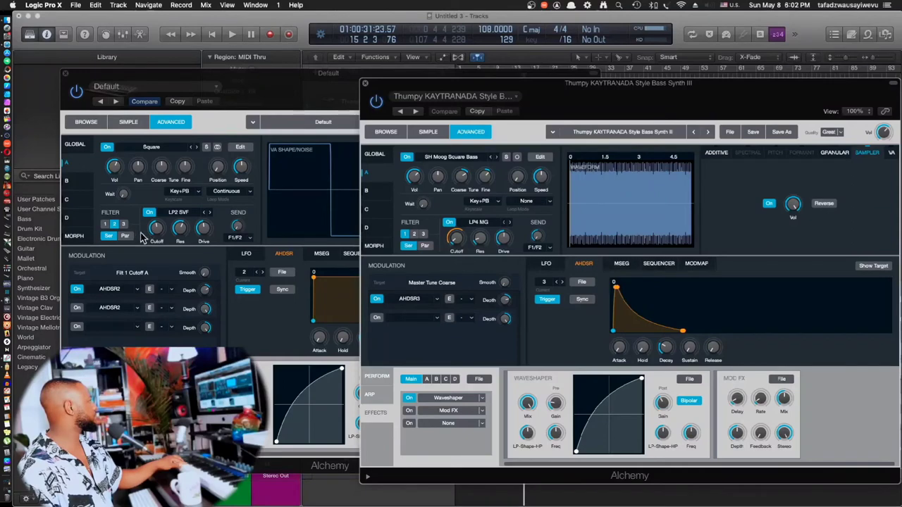
# Step: Lower the Default patch's LP4 MG filter 1 cutoff toward 26 Hz to match Thumpy
pyautogui.click(105, 224)
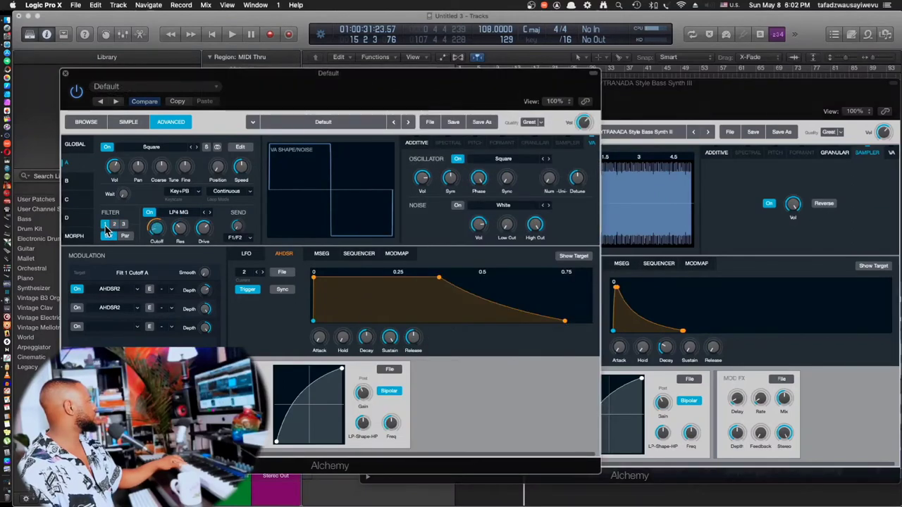
pyautogui.click(709, 99)
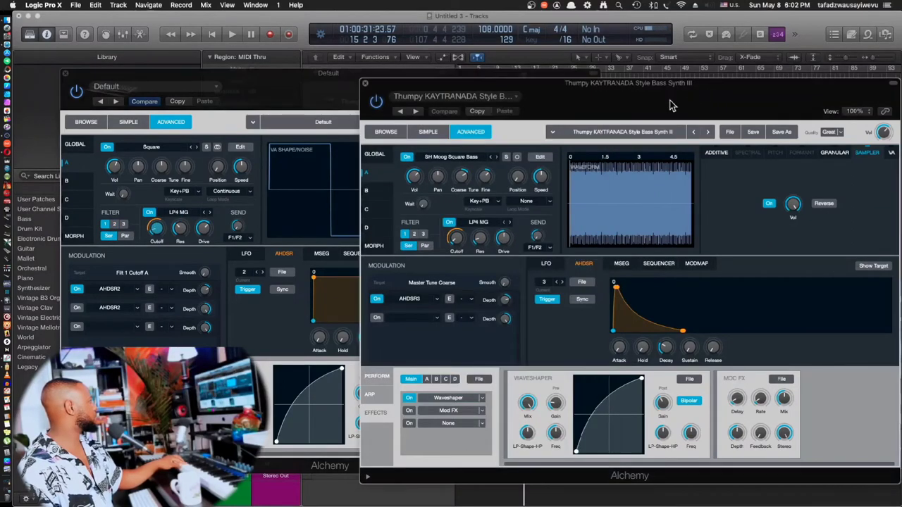
pyautogui.click(158, 233)
pyautogui.moveTo(158, 234); pyautogui.dragTo(159, 243)
pyautogui.moveTo(398, 95); pyautogui.dragTo(328, 83)
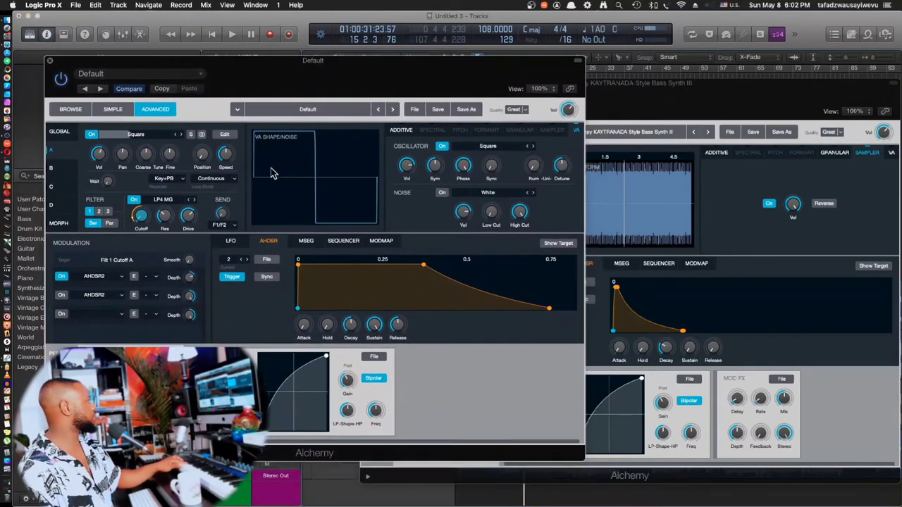
pyautogui.click(721, 96)
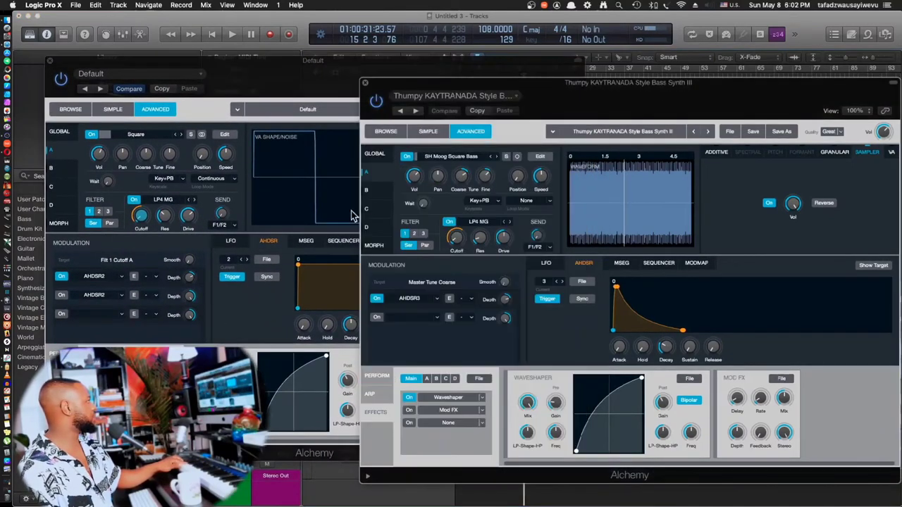
pyautogui.click(140, 221)
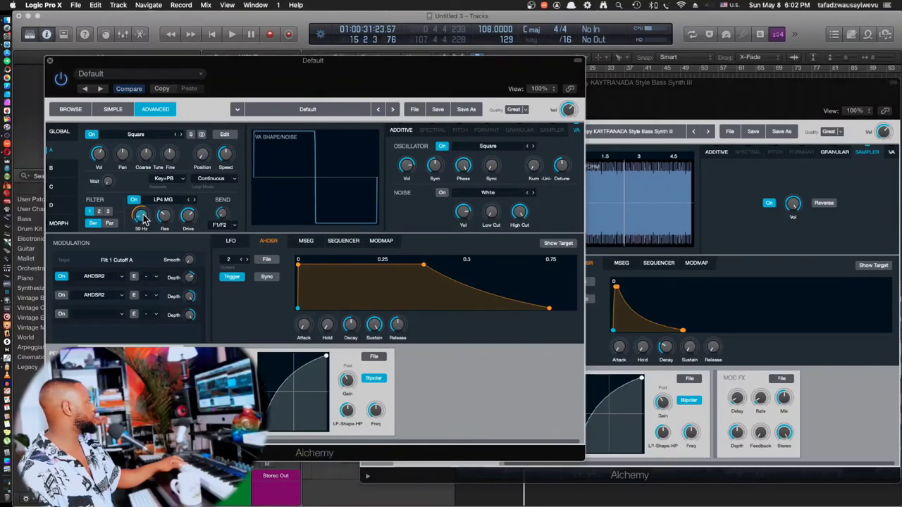
pyautogui.click(740, 106)
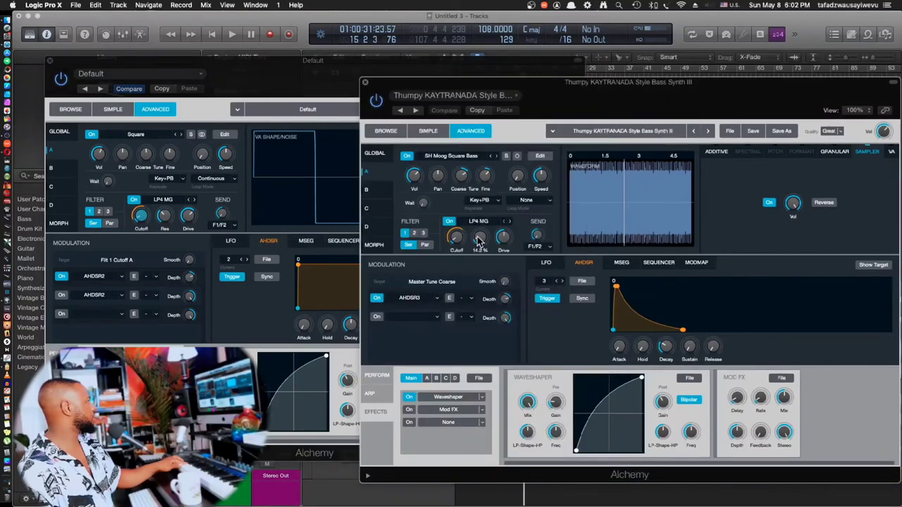
pyautogui.click(162, 220)
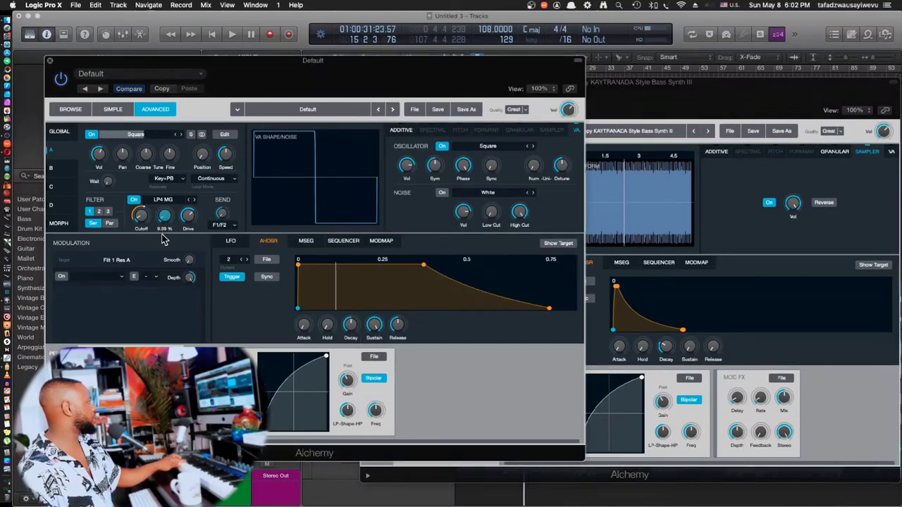
pyautogui.click(681, 104)
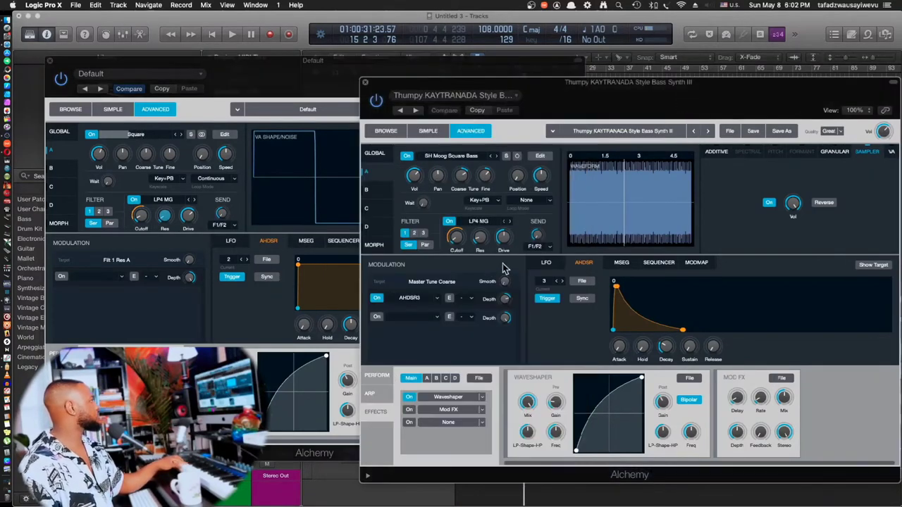
pyautogui.click(190, 224)
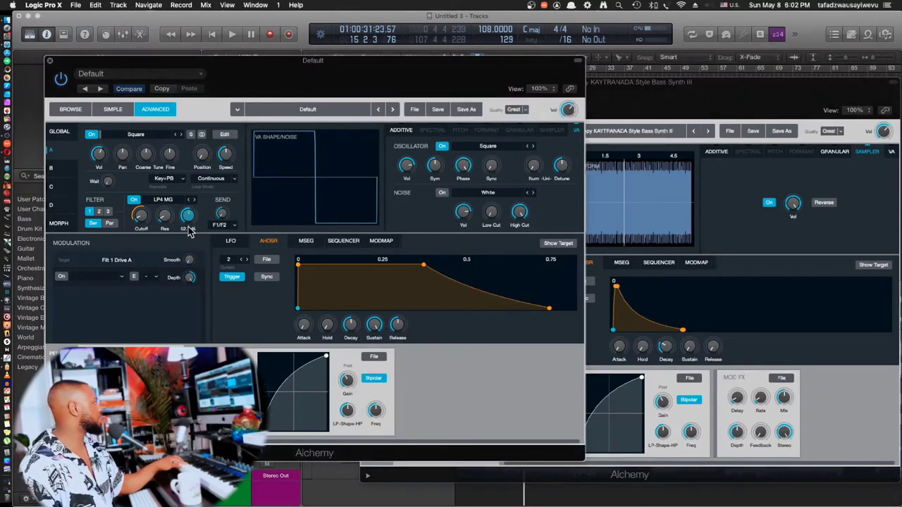
# Step: Lower the Default patch's filter 2 cutoff to match Thumpy's second filter
pyautogui.click(99, 211)
pyautogui.click(768, 89)
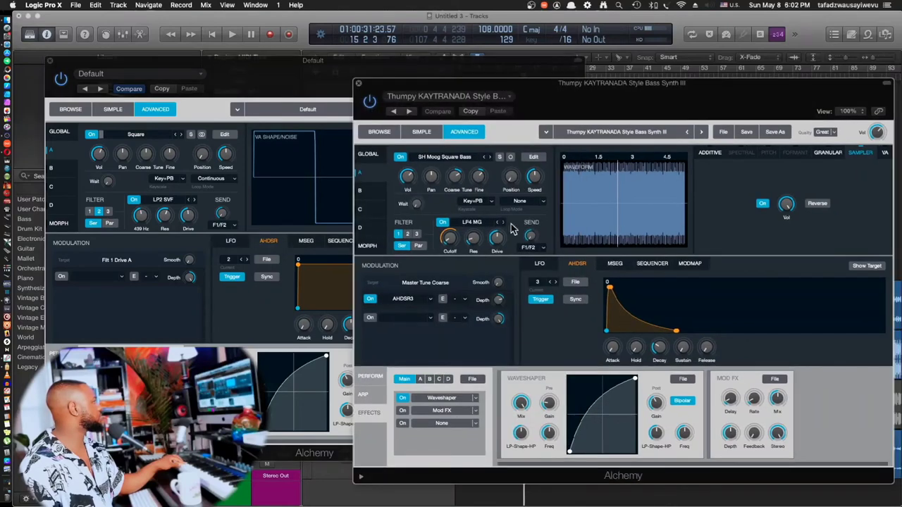
pyautogui.click(407, 234)
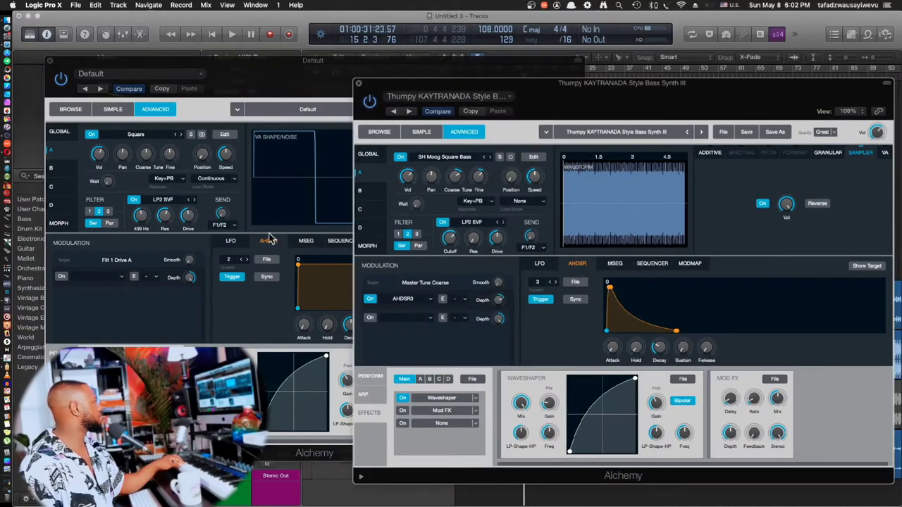
pyautogui.click(141, 218)
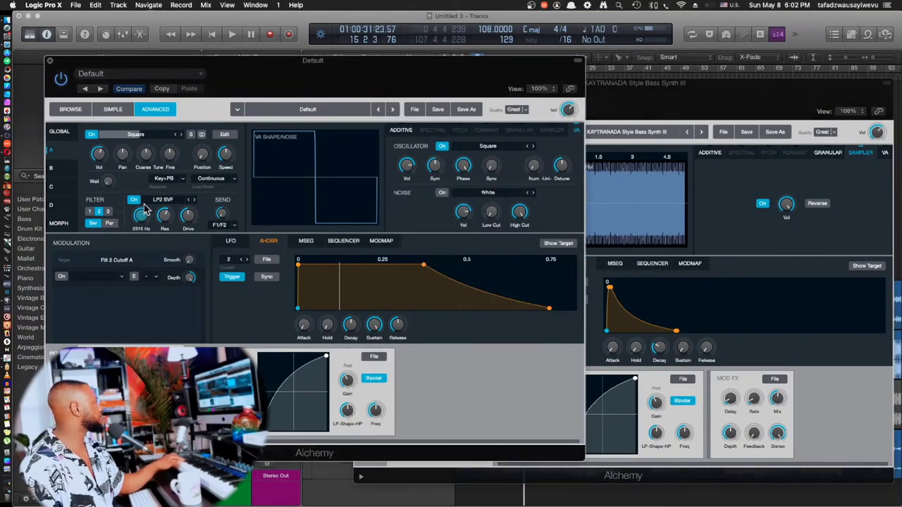
pyautogui.moveTo(144, 209); pyautogui.dragTo(140, 227)
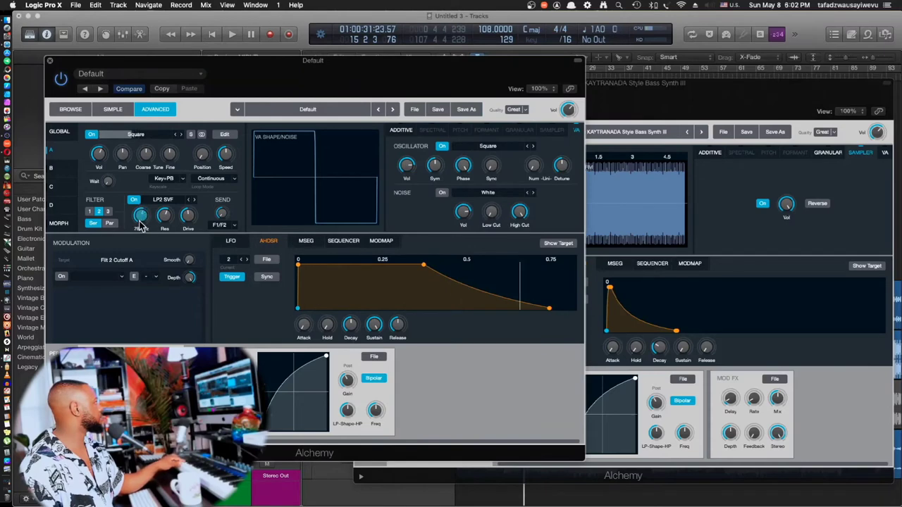
pyautogui.click(627, 103)
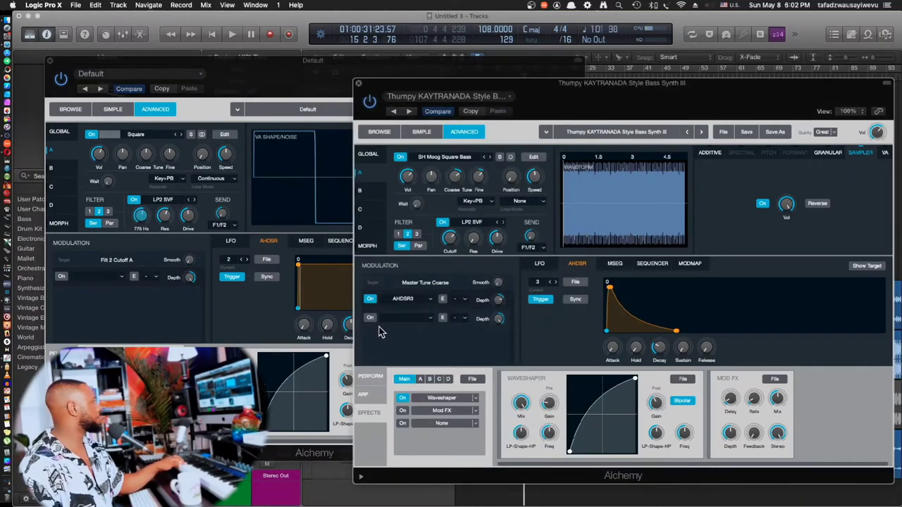
pyautogui.moveTo(167, 223)
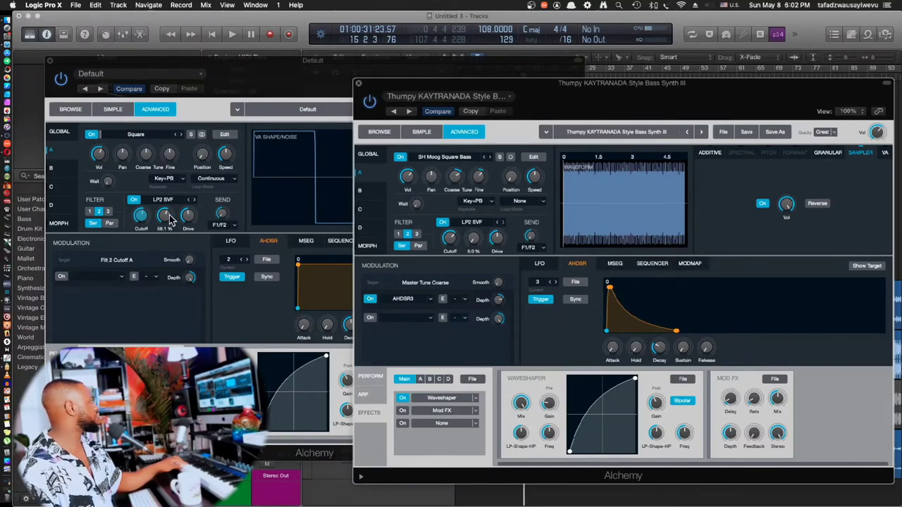
pyautogui.click(168, 218)
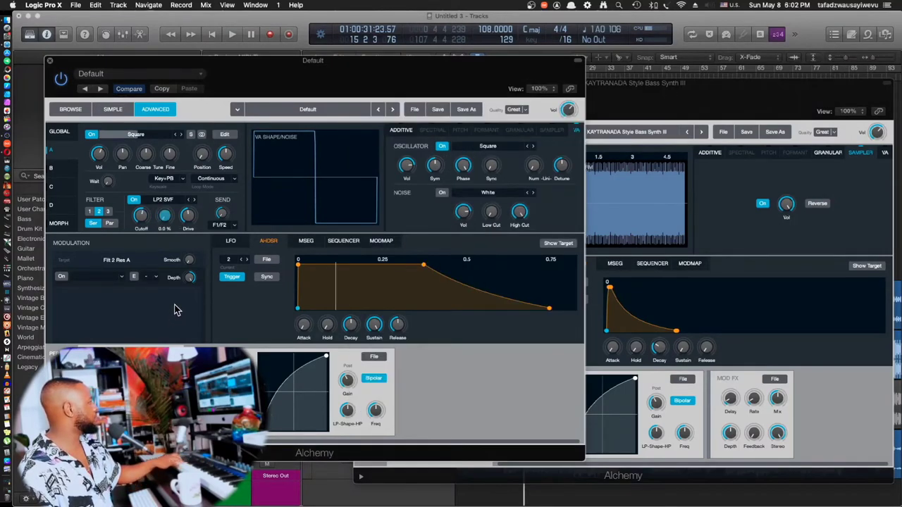
pyautogui.click(726, 113)
pyautogui.click(188, 218)
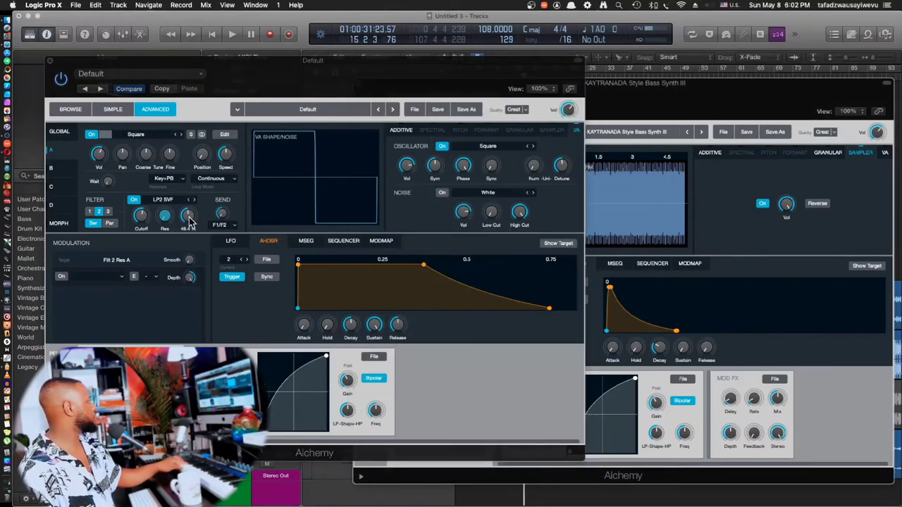
pyautogui.click(188, 215)
# Step: Push Default's filter 3 resonance toward 100% and lower its drive to about 36%
pyautogui.click(109, 211)
pyautogui.click(626, 93)
pyautogui.click(416, 235)
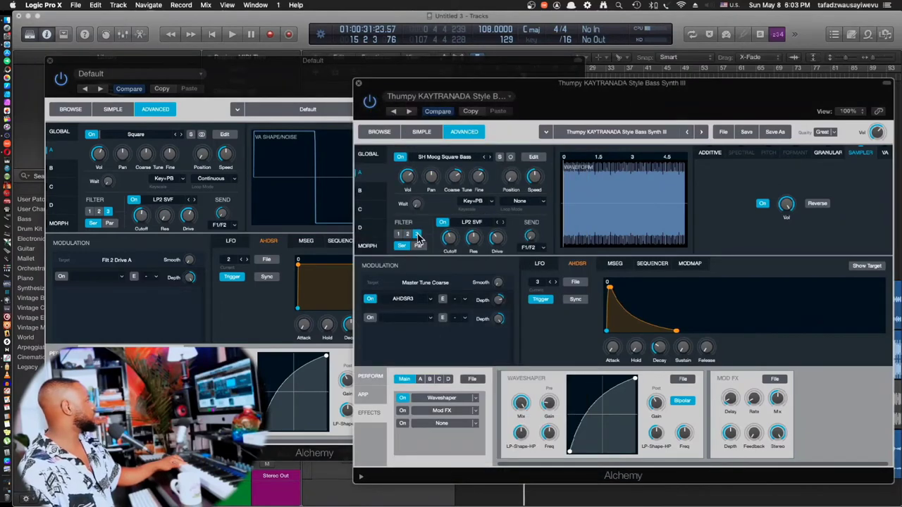
pyautogui.click(164, 221)
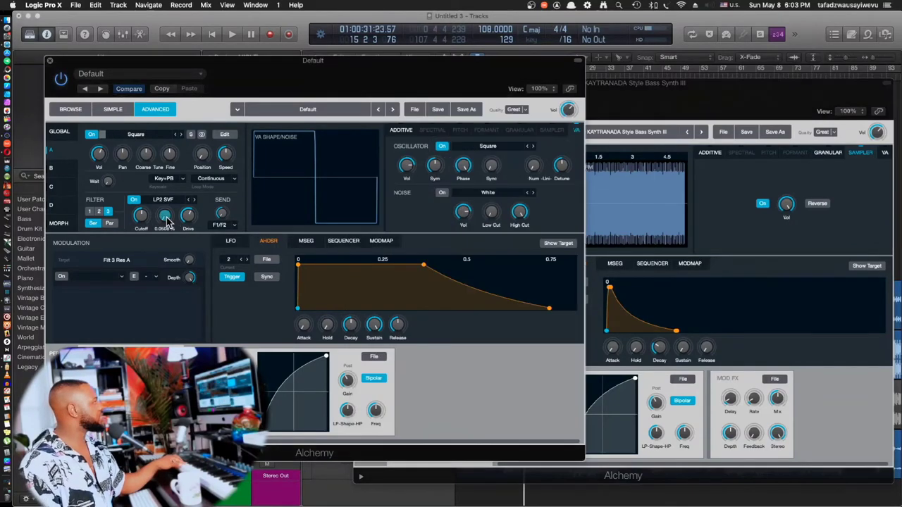
pyautogui.moveTo(166, 214); pyautogui.dragTo(158, 113)
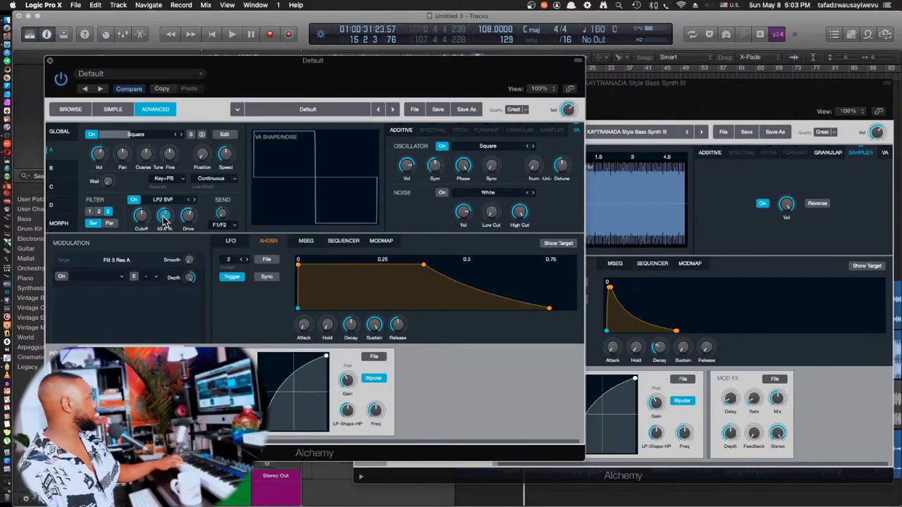
pyautogui.moveTo(163, 220); pyautogui.dragTo(180, 154)
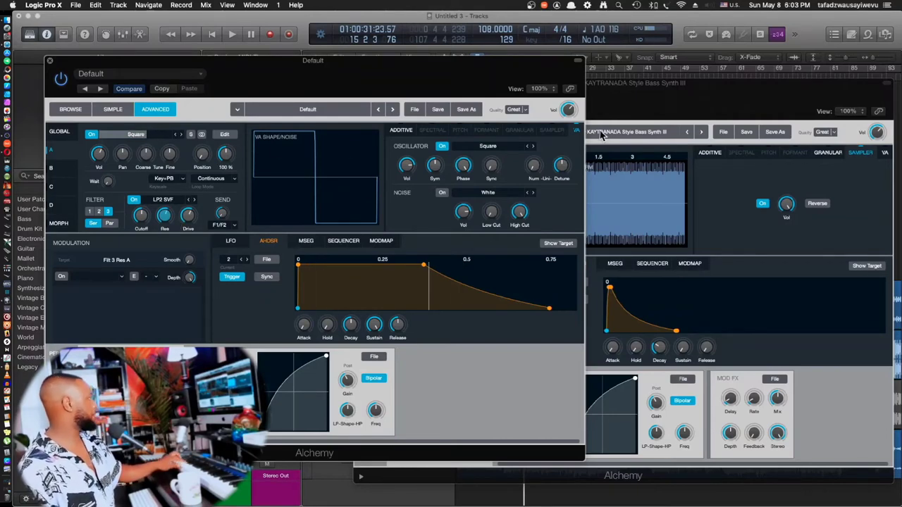
pyautogui.click(680, 102)
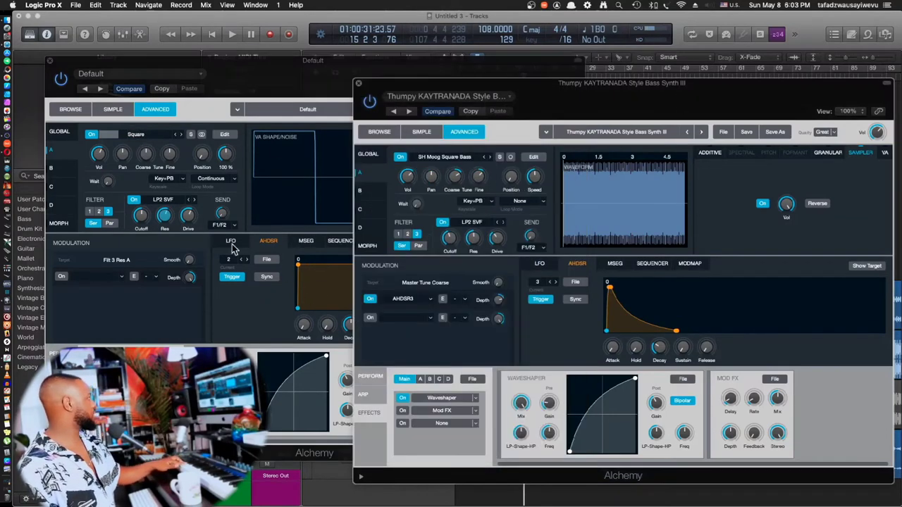
pyautogui.moveTo(190, 219)
pyautogui.mouseDown()
pyautogui.moveTo(188, 240)
pyautogui.moveTo(191, 224)
pyautogui.mouseUp()
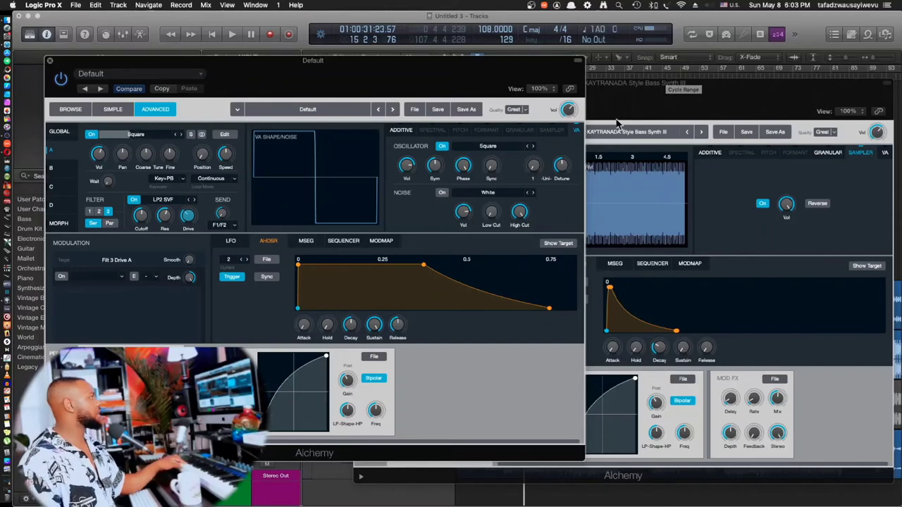
# Step: Inspect the Thumpy patch's AHDSR 1 and AHDSR 2 envelopes
pyautogui.click(684, 107)
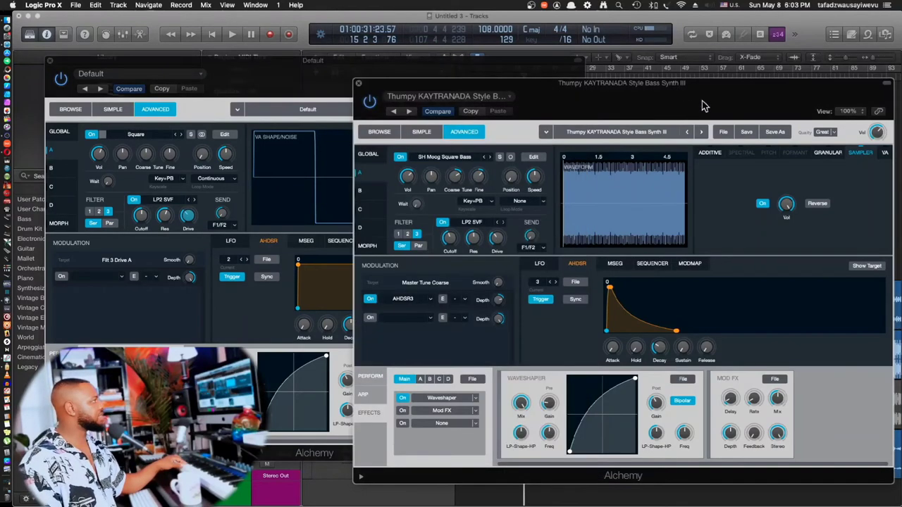
pyautogui.click(551, 282)
pyautogui.click(551, 282)
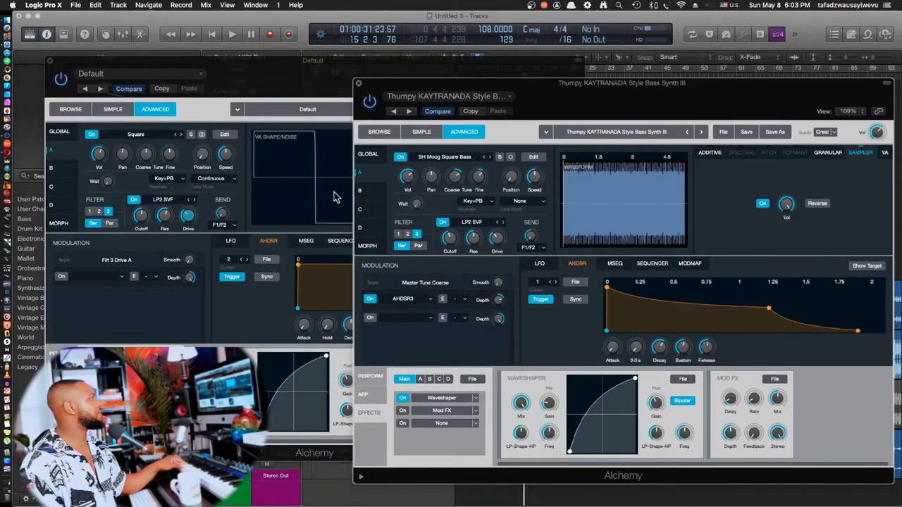
pyautogui.click(556, 282)
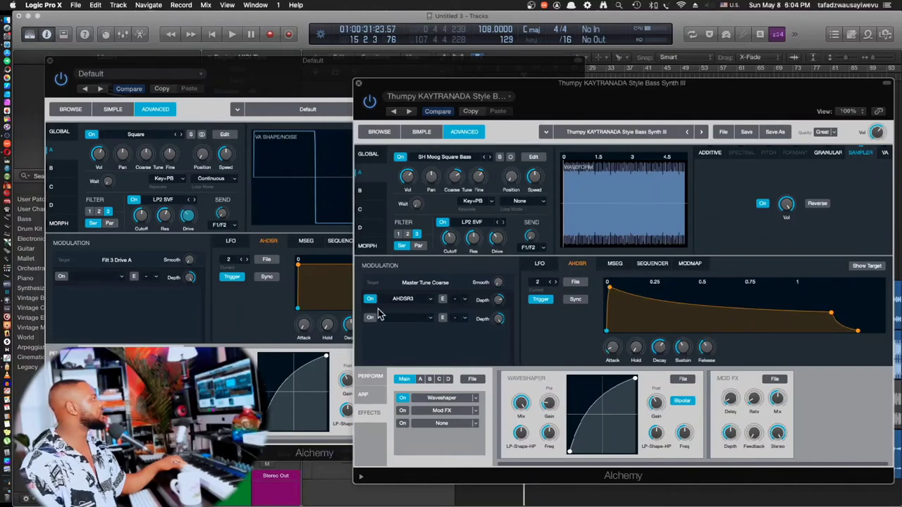
# Step: Review Thumpy's global source overview, filter slot 1 and envelopes 3 and 1, then return to Default
pyautogui.click(368, 155)
pyautogui.click(360, 173)
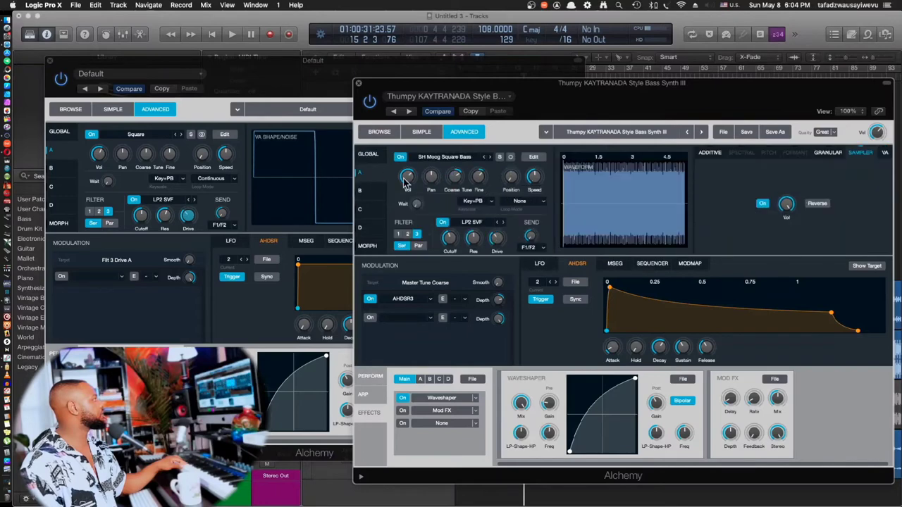
pyautogui.click(399, 235)
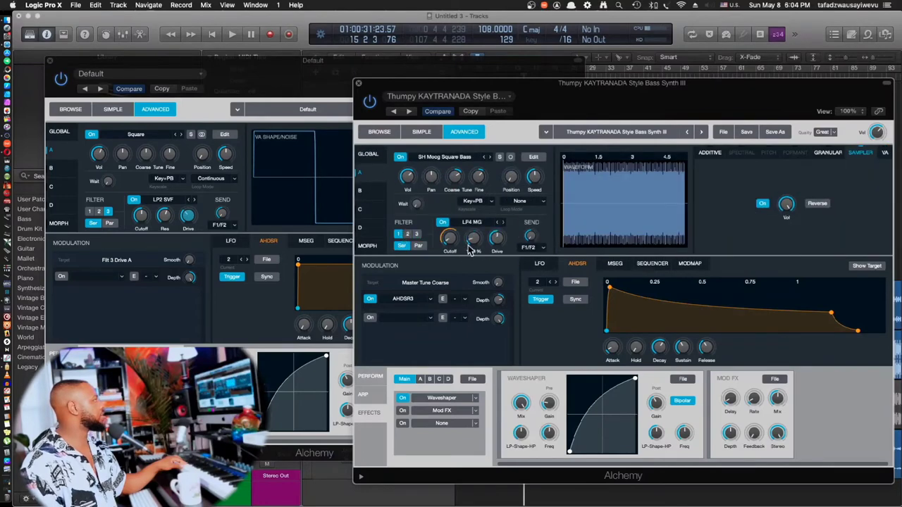
pyautogui.click(553, 283)
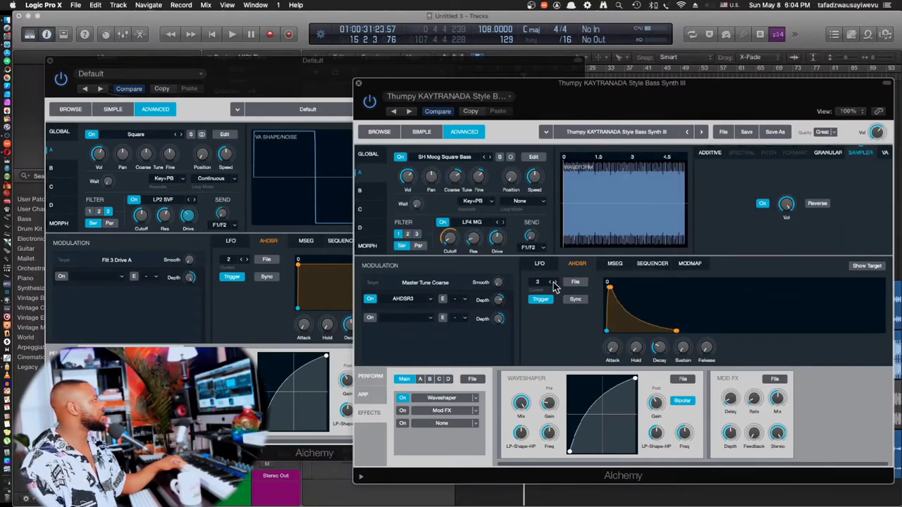
pyautogui.click(367, 154)
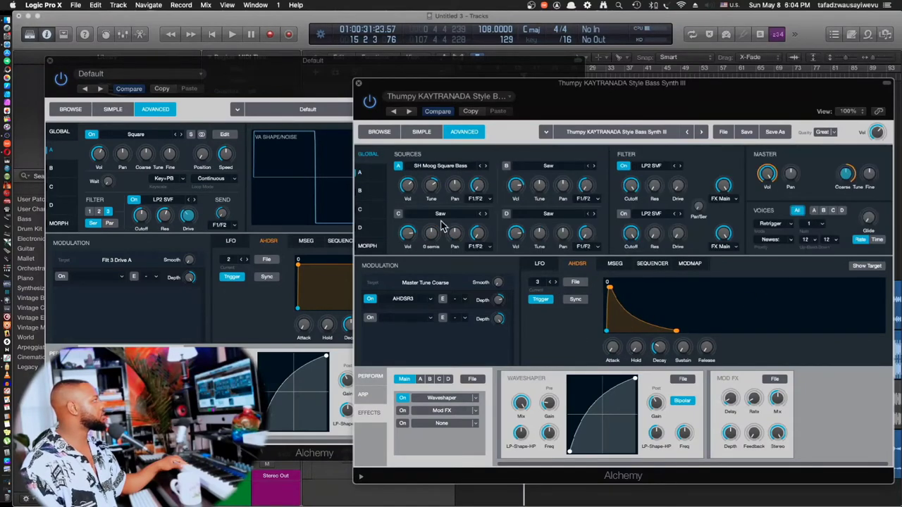
pyautogui.click(368, 173)
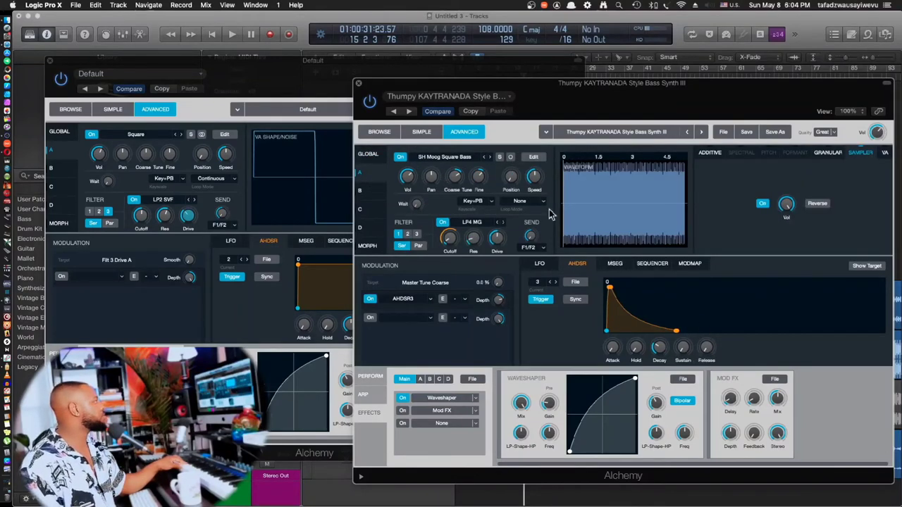
pyautogui.click(552, 283)
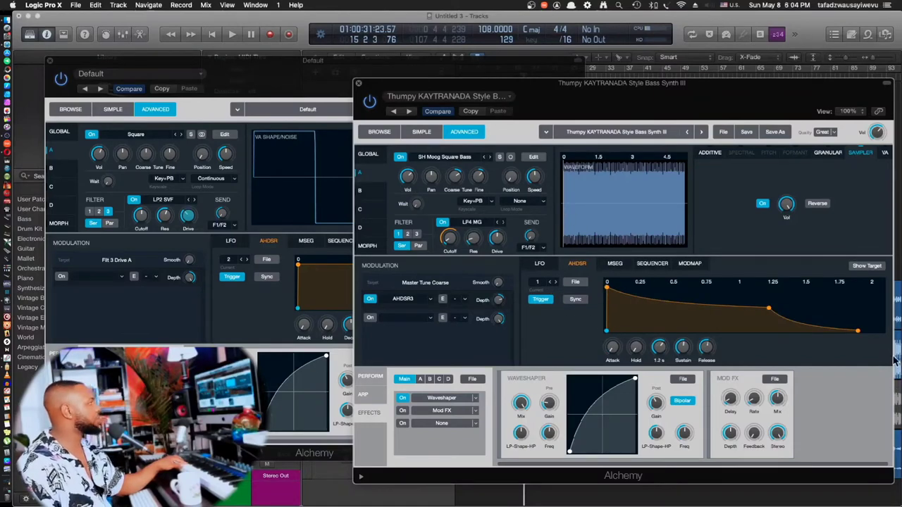
pyautogui.click(307, 89)
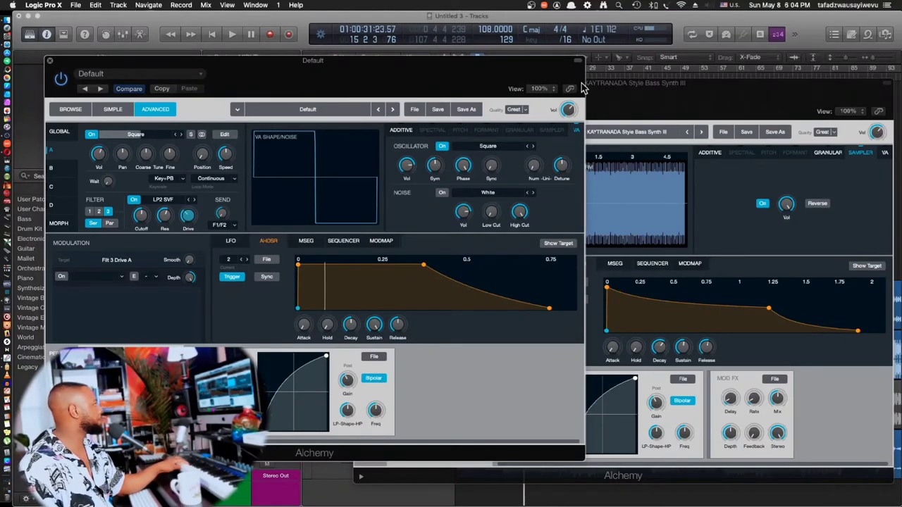
# Step: Rearrange the two Alchemy windows and lower Default's envelope sustain to 62.1%
pyautogui.click(702, 100)
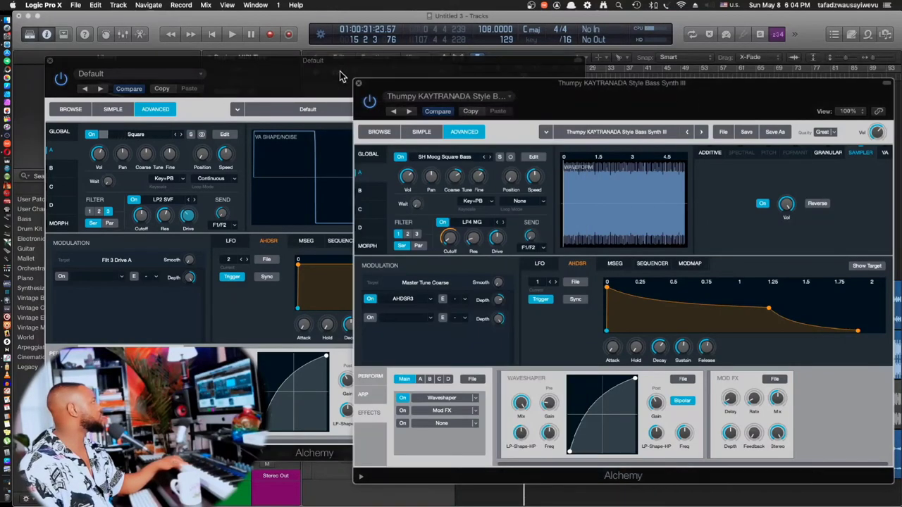
pyautogui.moveTo(342, 64); pyautogui.dragTo(339, 153)
pyautogui.click(350, 102)
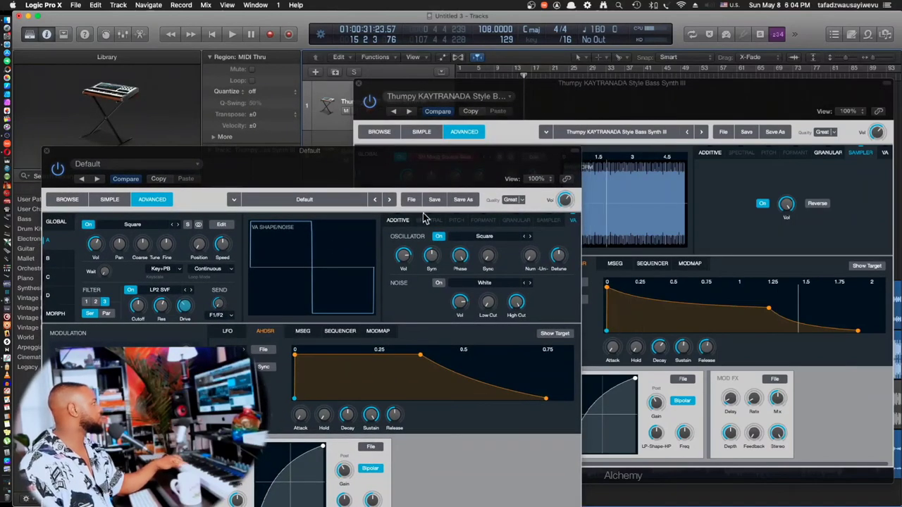
pyautogui.moveTo(528, 156); pyautogui.dragTo(521, 85)
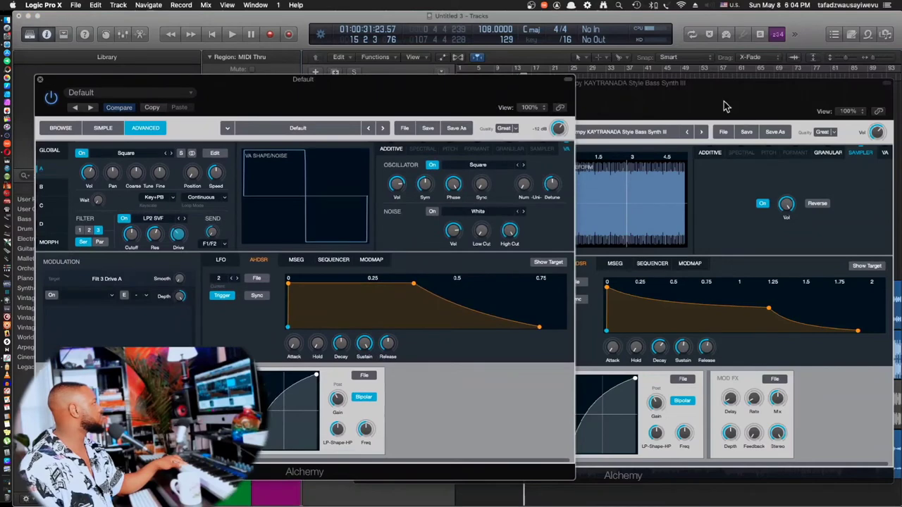
pyautogui.click(727, 107)
pyautogui.click(293, 106)
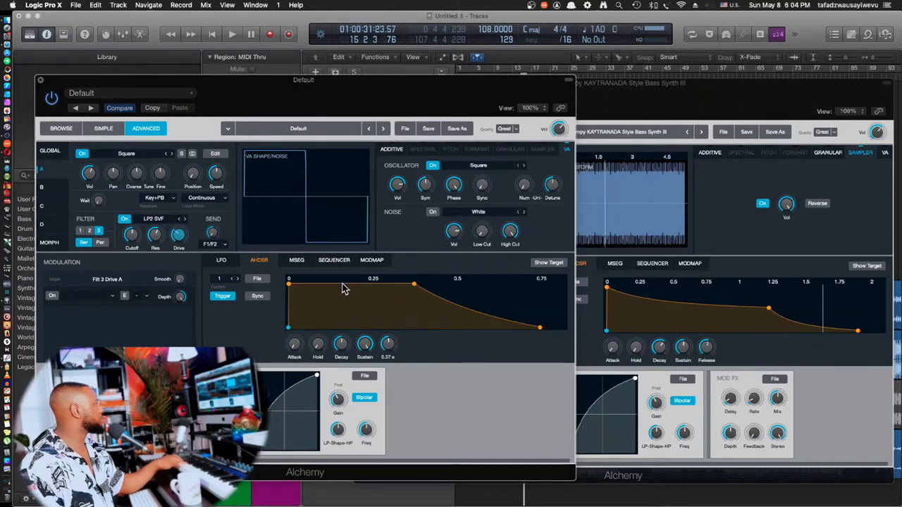
pyautogui.moveTo(365, 344); pyautogui.dragTo(360, 384)
# Step: Lengthen the Default envelope's release to 0.79 s and reshape its release curve
pyautogui.click(749, 121)
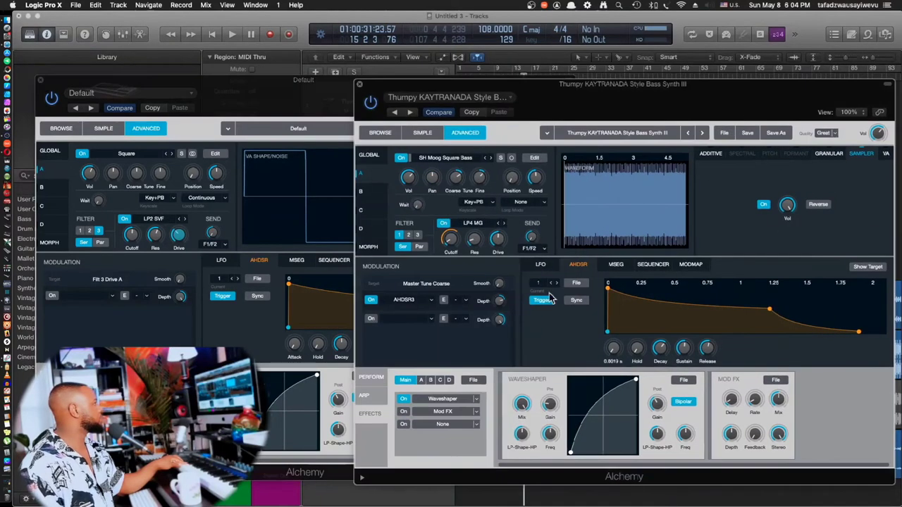
pyautogui.click(340, 134)
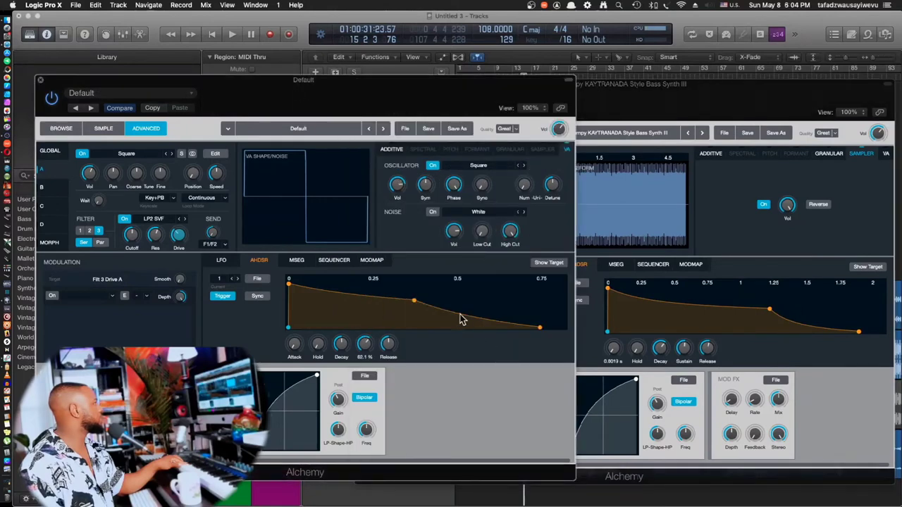
pyautogui.moveTo(395, 345); pyautogui.dragTo(341, 321)
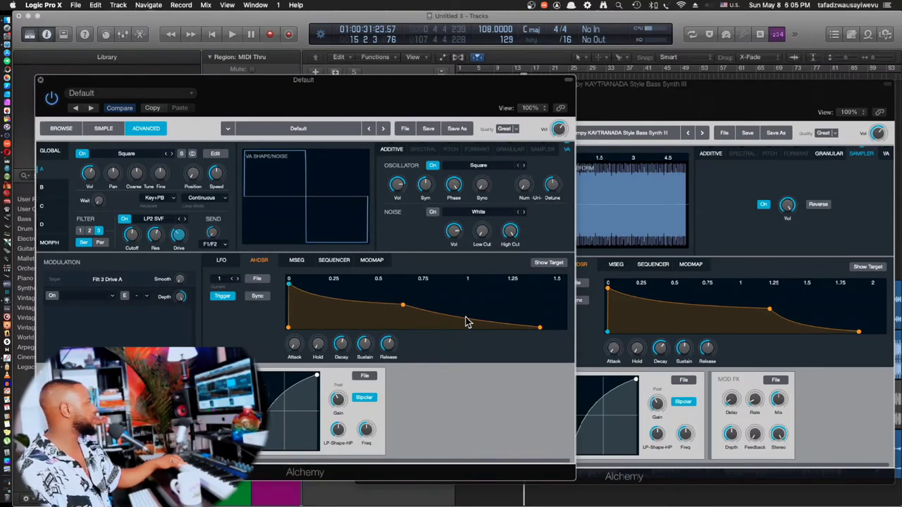
pyautogui.moveTo(464, 322); pyautogui.dragTo(455, 344)
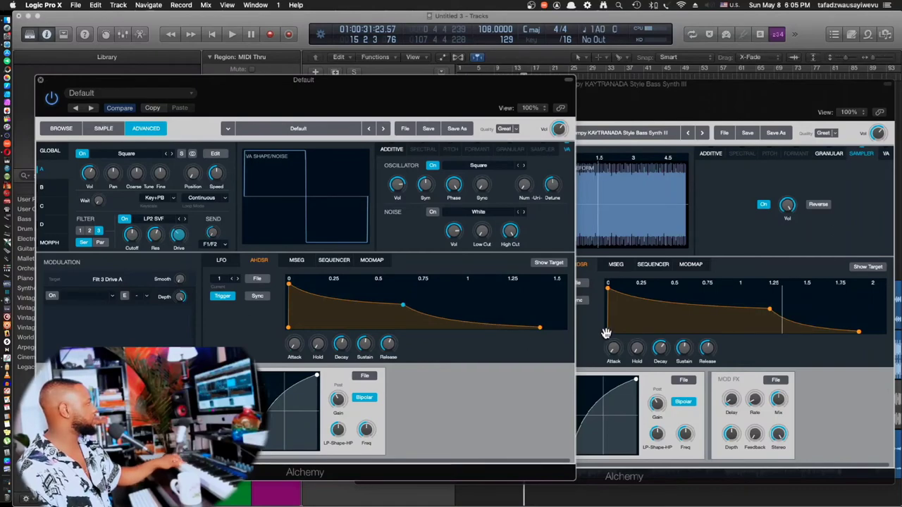
pyautogui.moveTo(350, 359)
pyautogui.moveTo(317, 346)
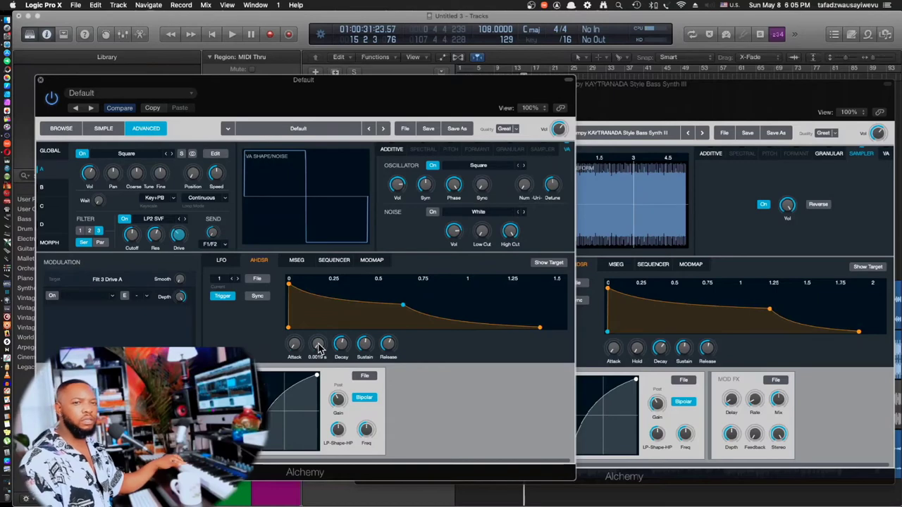
pyautogui.moveTo(339, 411)
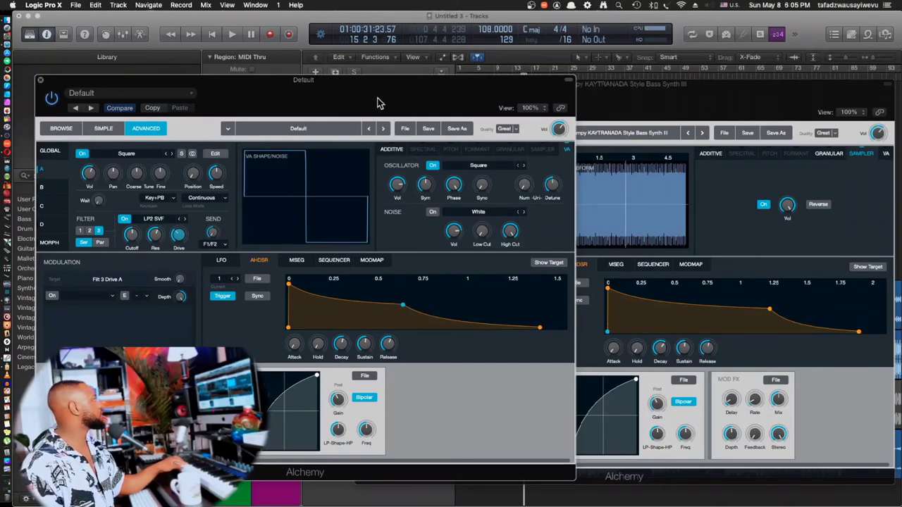
# Step: Lengthen the Default AHDSR envelope's decay to 2.1 s and bring the Thumpy window forward
pyautogui.moveTo(377, 104); pyautogui.dragTo(394, 182)
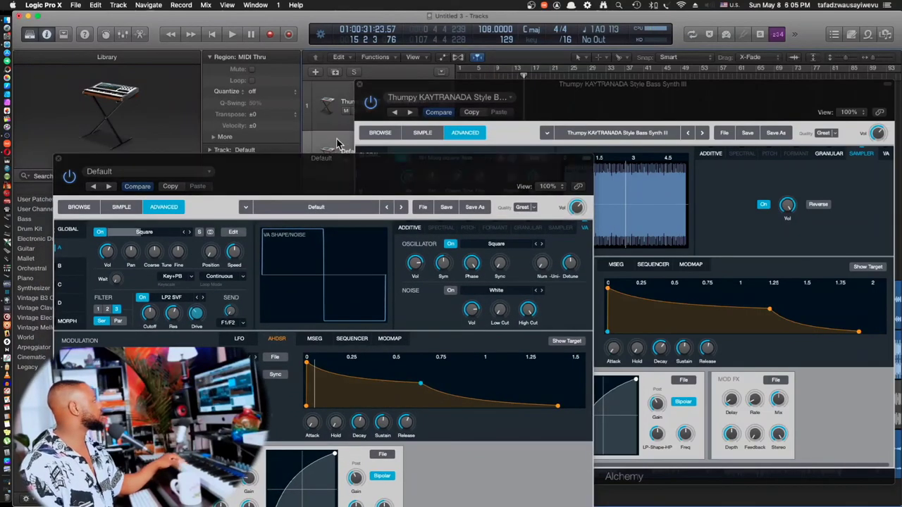
pyautogui.click(335, 93)
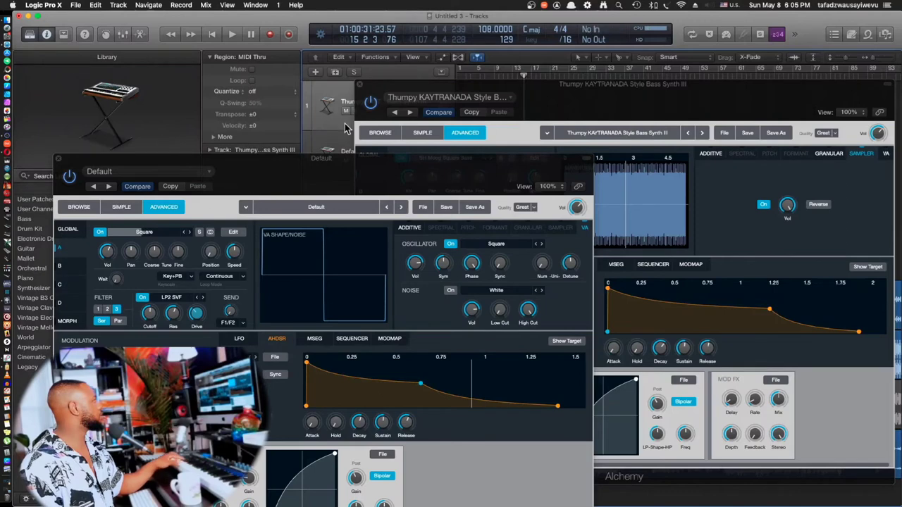
pyautogui.click(343, 146)
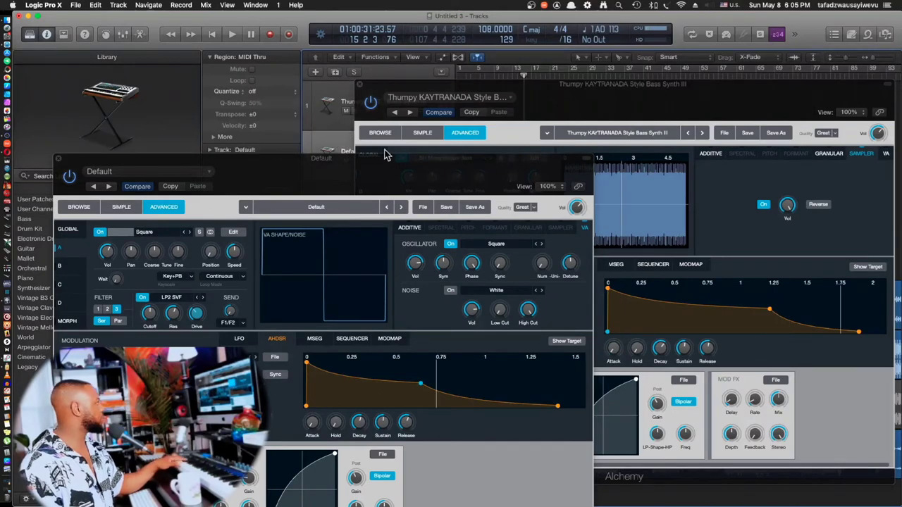
pyautogui.moveTo(431, 182); pyautogui.dragTo(446, 115)
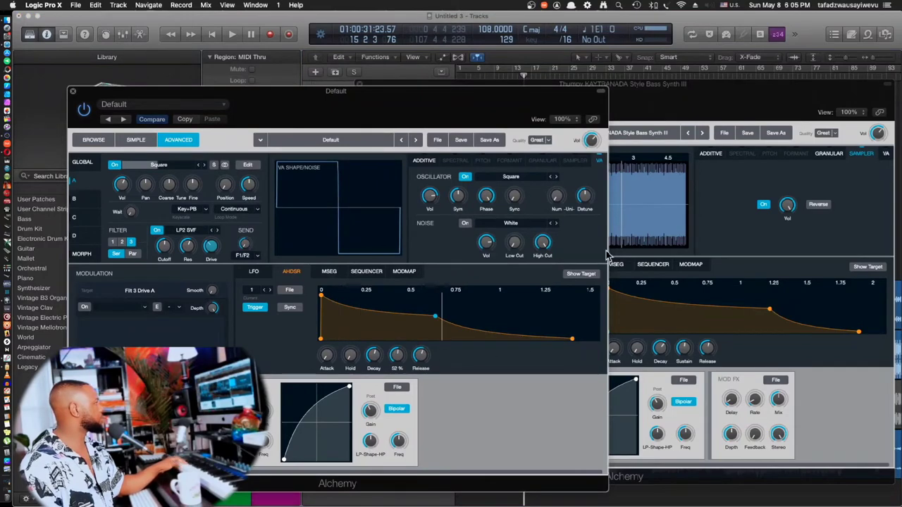
pyautogui.moveTo(377, 360); pyautogui.dragTo(398, 356)
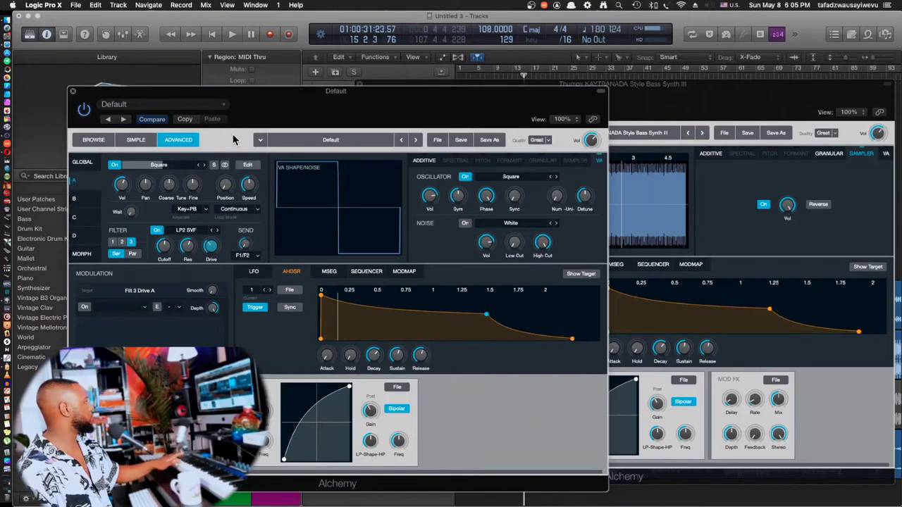
pyautogui.click(654, 104)
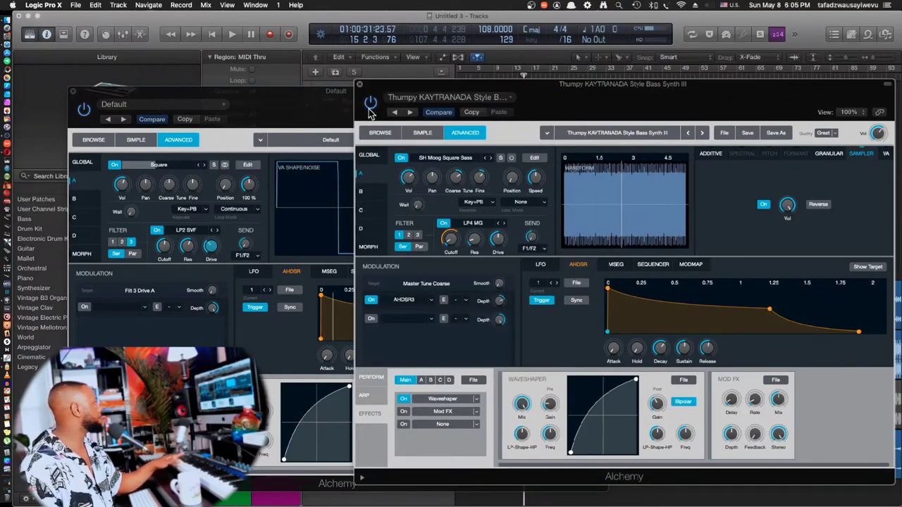
# Step: Bring the Default Alchemy window in front of the Thumpy reference and reposition it
pyautogui.click(317, 106)
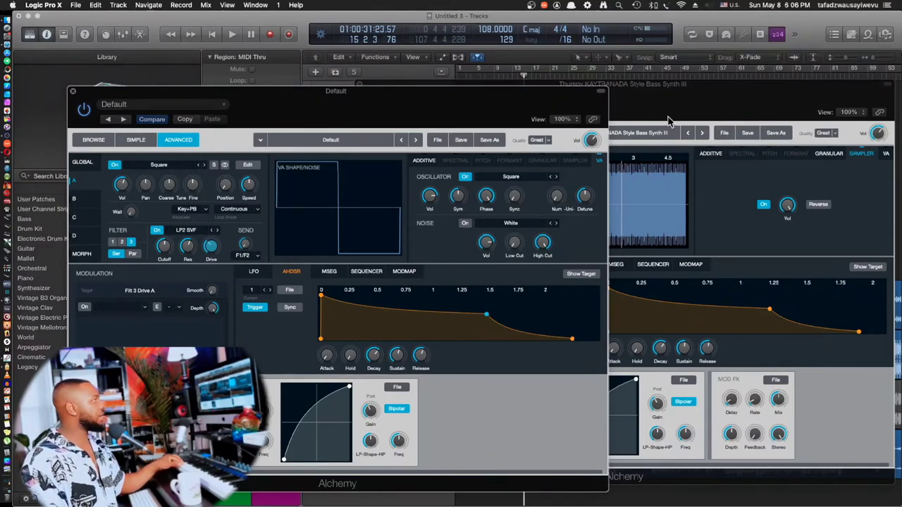
pyautogui.moveTo(510, 103); pyautogui.dragTo(552, 198)
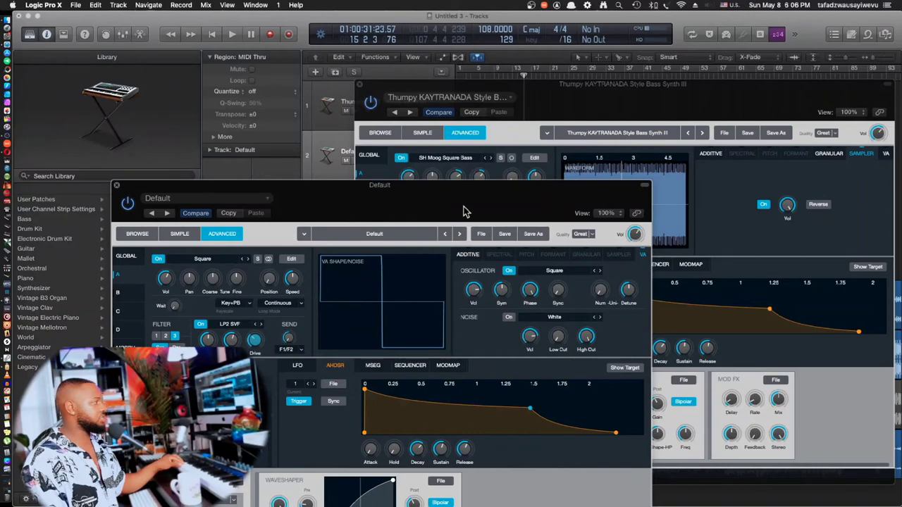
pyautogui.moveTo(465, 208); pyautogui.dragTo(444, 152)
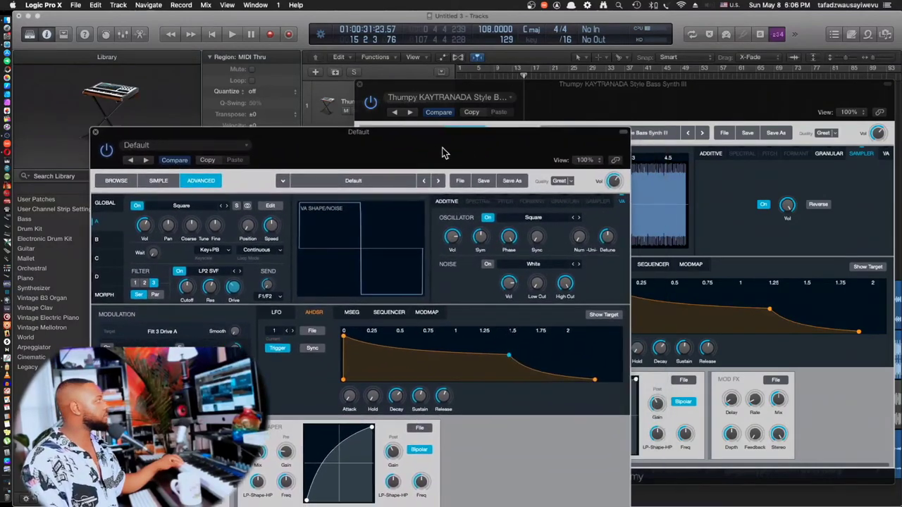
# Step: Dismiss Source A's load menu and reposition the Default Alchemy window in front
pyautogui.click(189, 206)
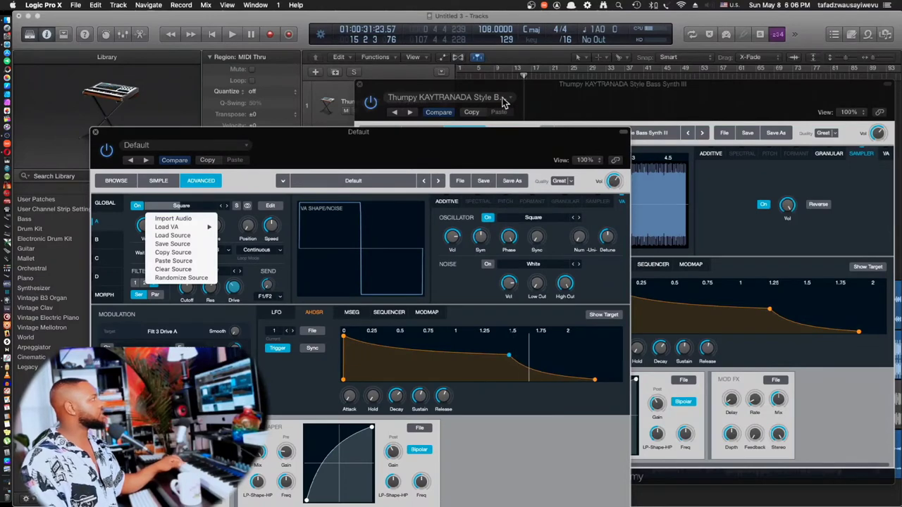
pyautogui.click(352, 98)
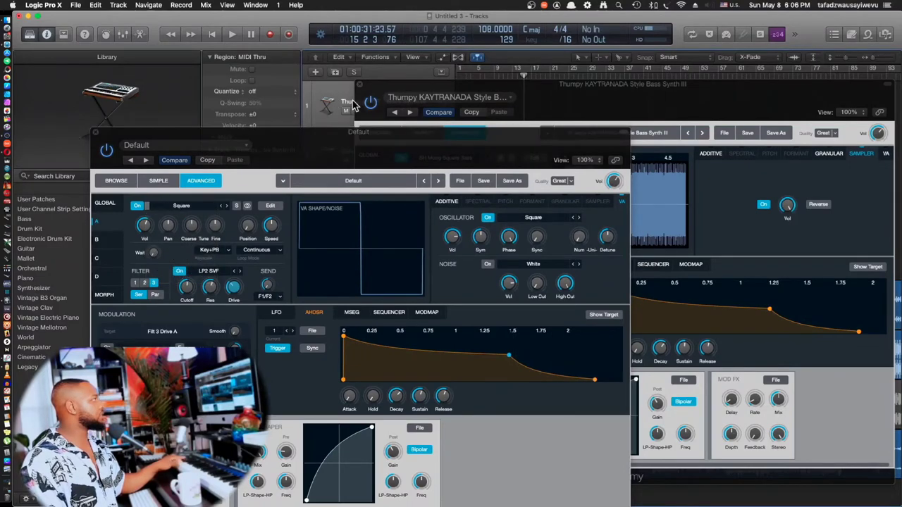
pyautogui.click(610, 112)
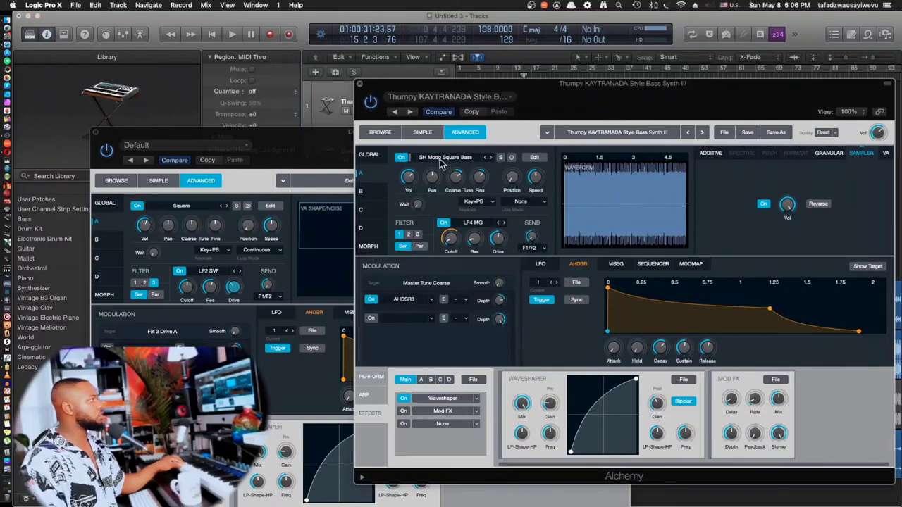
pyautogui.click(264, 161)
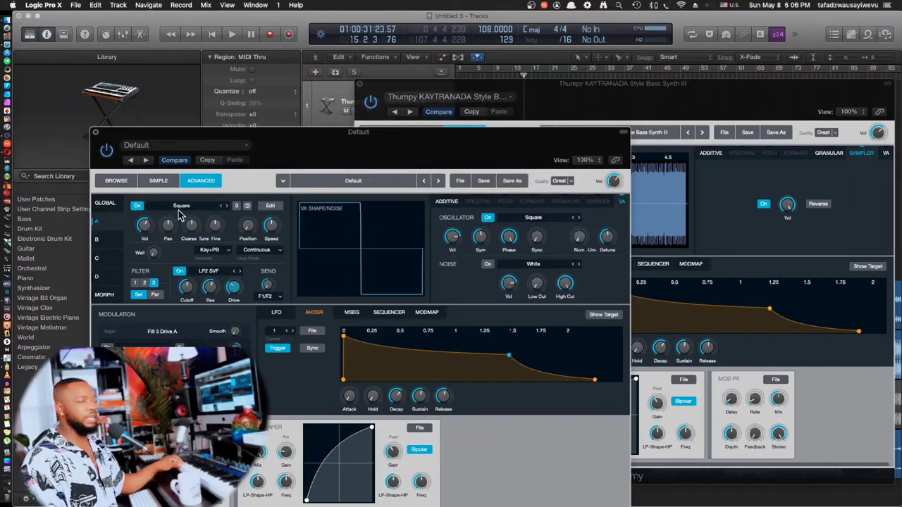
pyautogui.moveTo(355, 156); pyautogui.dragTo(409, 105)
# Step: Load Square - Smooth from Load VA > Square into Source A and check its oscillator count
pyautogui.click(232, 157)
pyautogui.moveTo(236, 182)
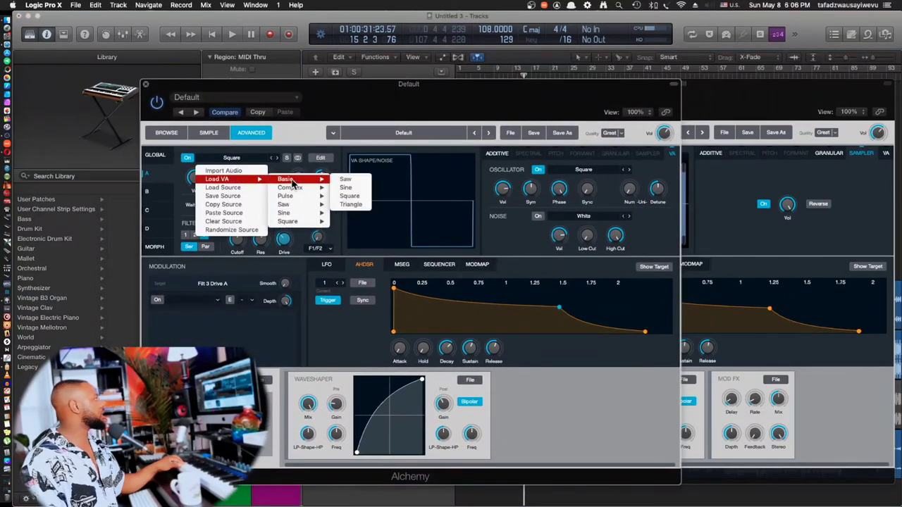
pyautogui.click(420, 103)
pyautogui.click(233, 158)
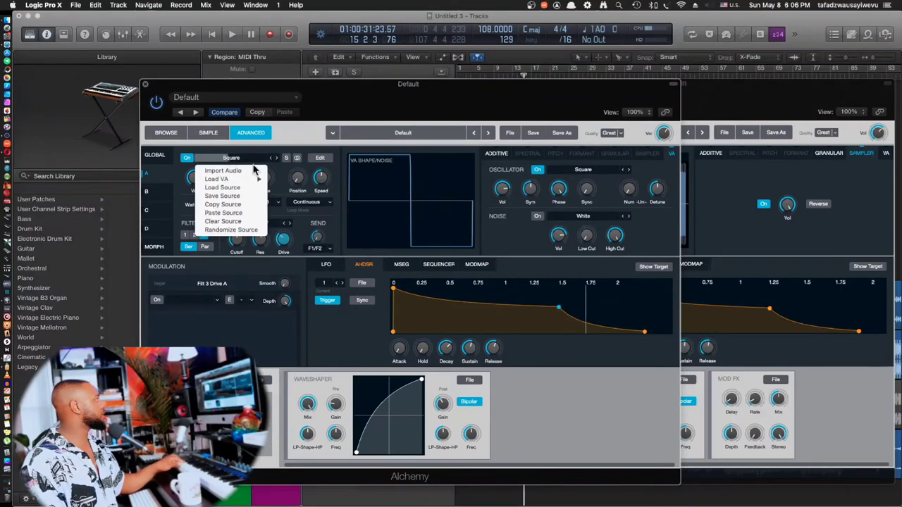
pyautogui.moveTo(233, 179)
pyautogui.moveTo(297, 221)
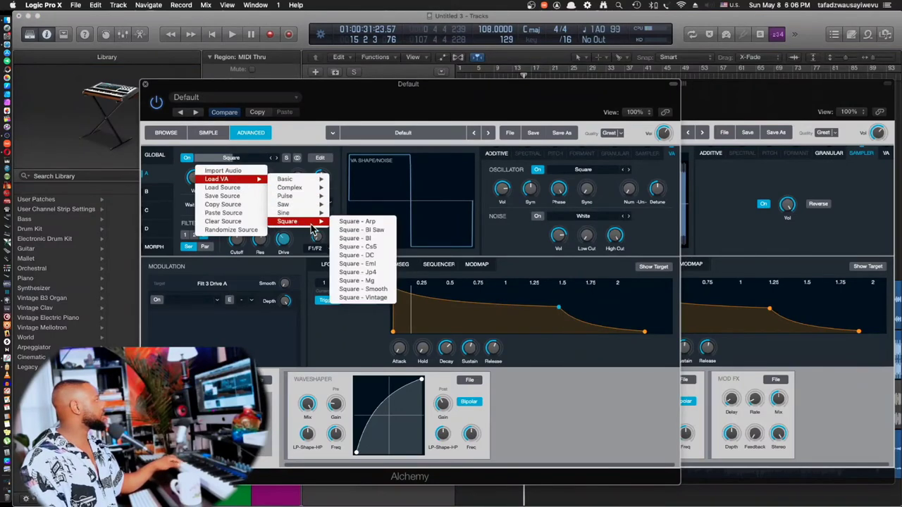
pyautogui.click(363, 288)
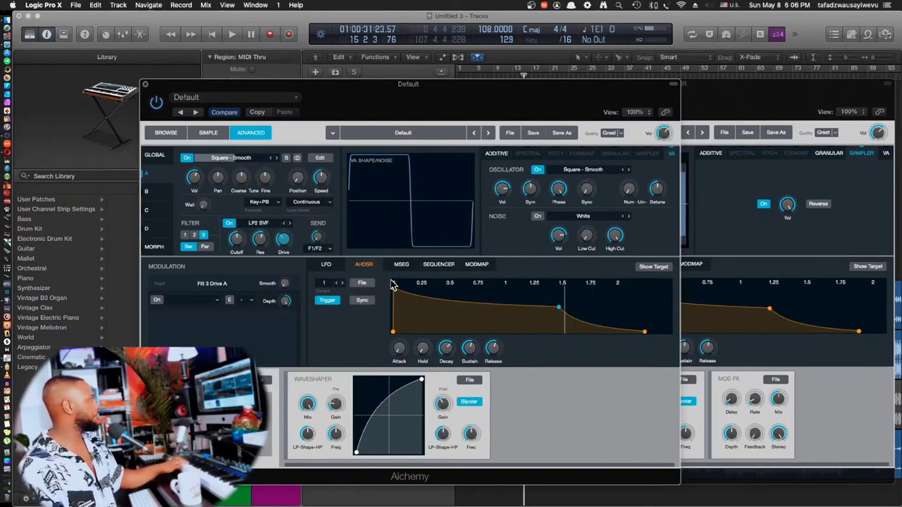
pyautogui.click(629, 190)
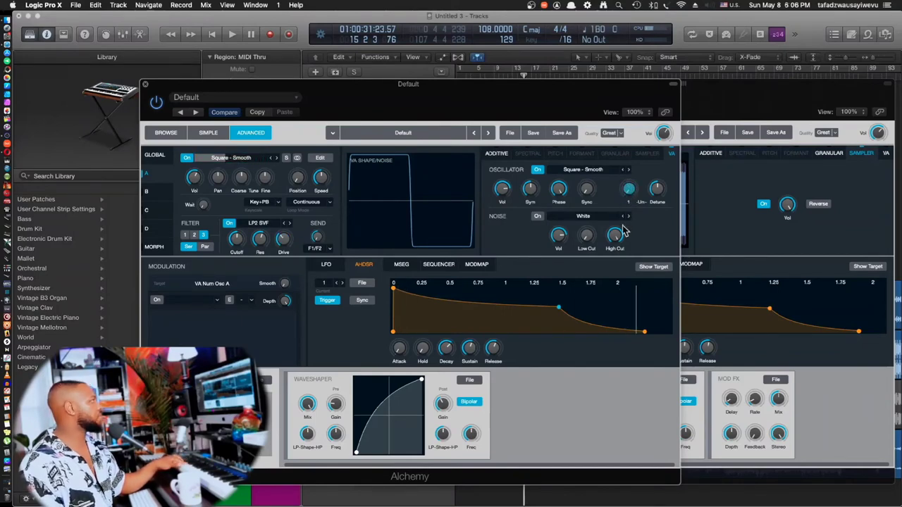
pyautogui.click(245, 161)
pyautogui.moveTo(261, 181)
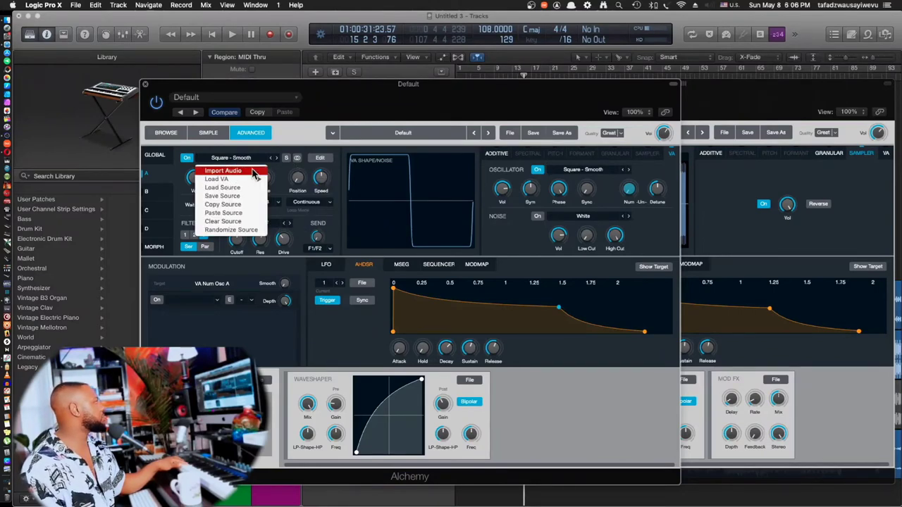
# Step: Open Source A's Import Audio browser and browse the [music] VIP SOUNDPACK Deluxe and Desktop folders
pyautogui.click(252, 170)
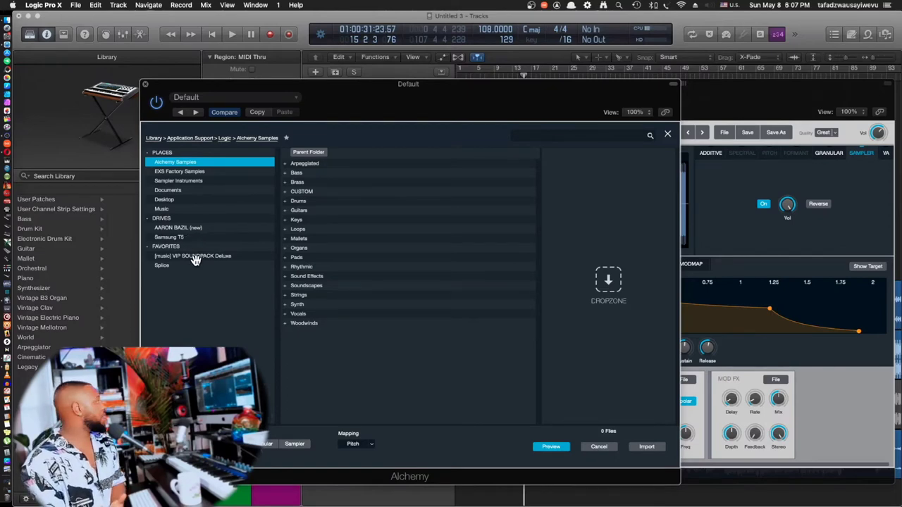
pyautogui.click(212, 256)
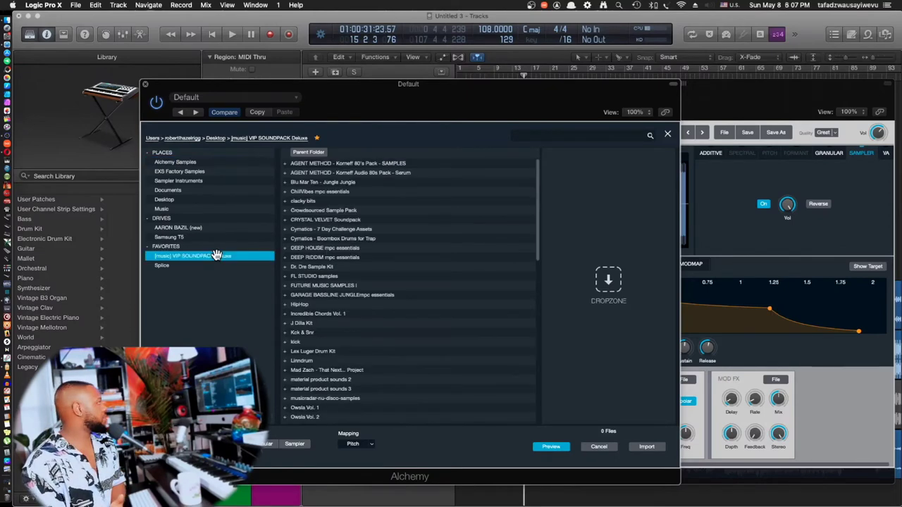
pyautogui.scroll(-3, 387, 310)
pyautogui.scroll(-10, 386, 310)
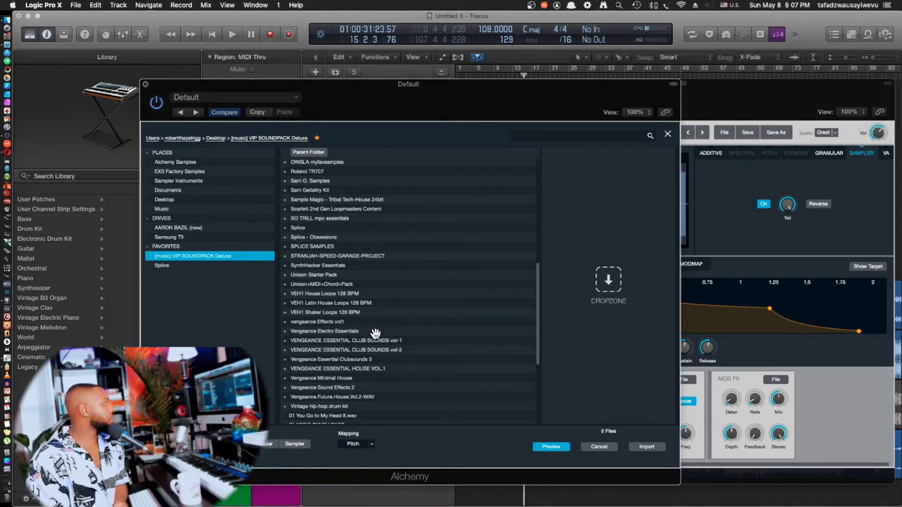
pyautogui.scroll(-6, 360, 409)
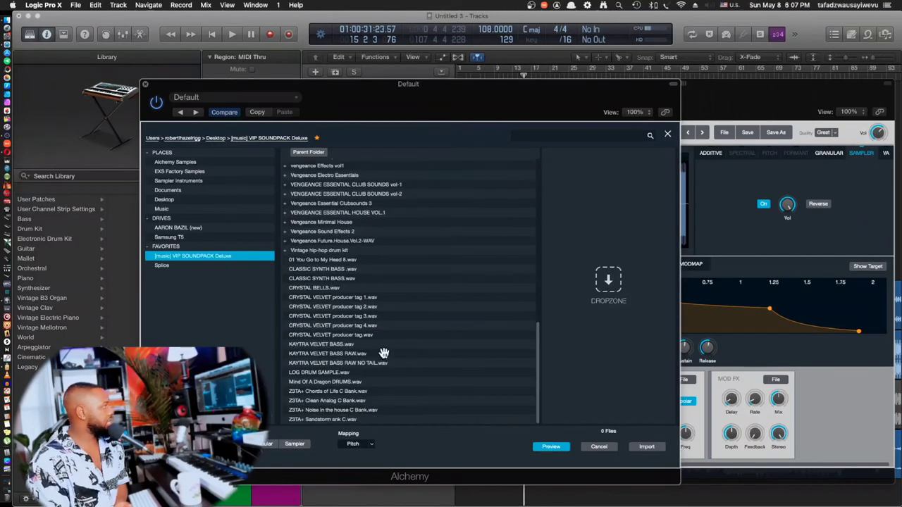
pyautogui.scroll(20, 384, 352)
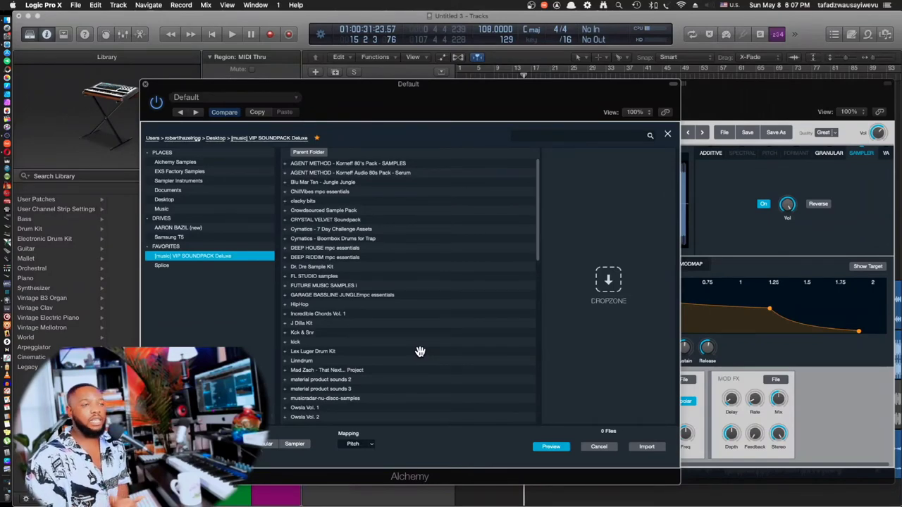
pyautogui.scroll(-7, 419, 344)
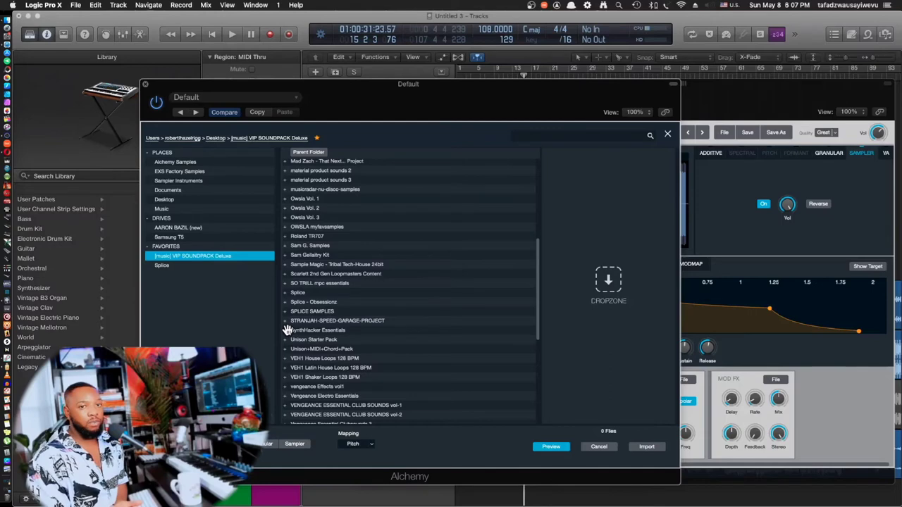
pyautogui.click(177, 200)
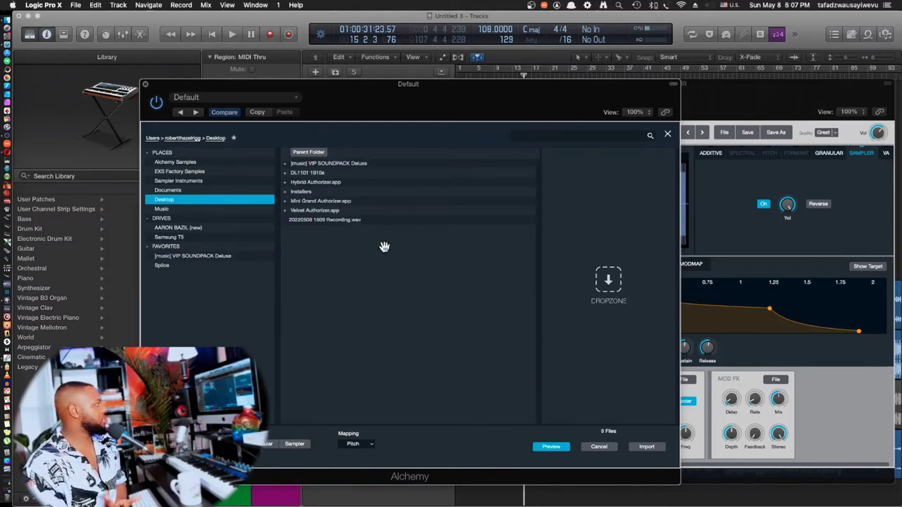
pyautogui.click(202, 256)
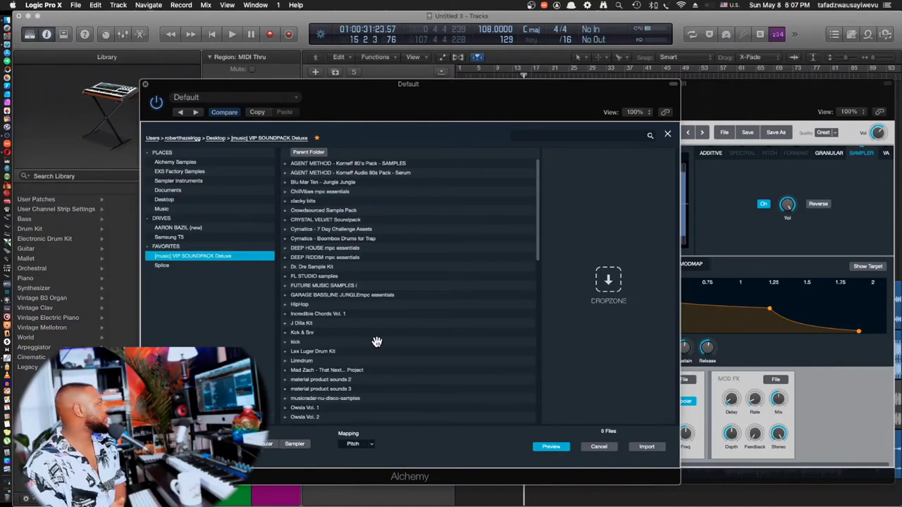
pyautogui.scroll(-15, 377, 342)
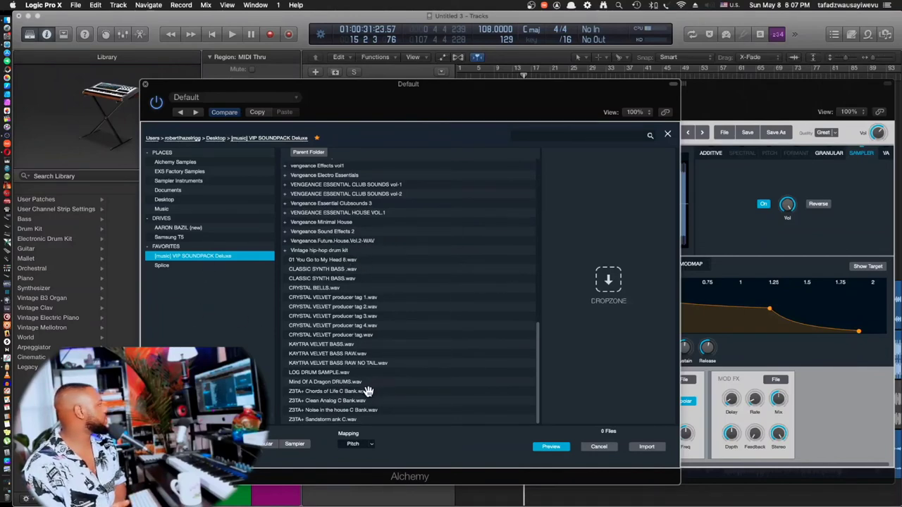
pyautogui.scroll(5, 366, 391)
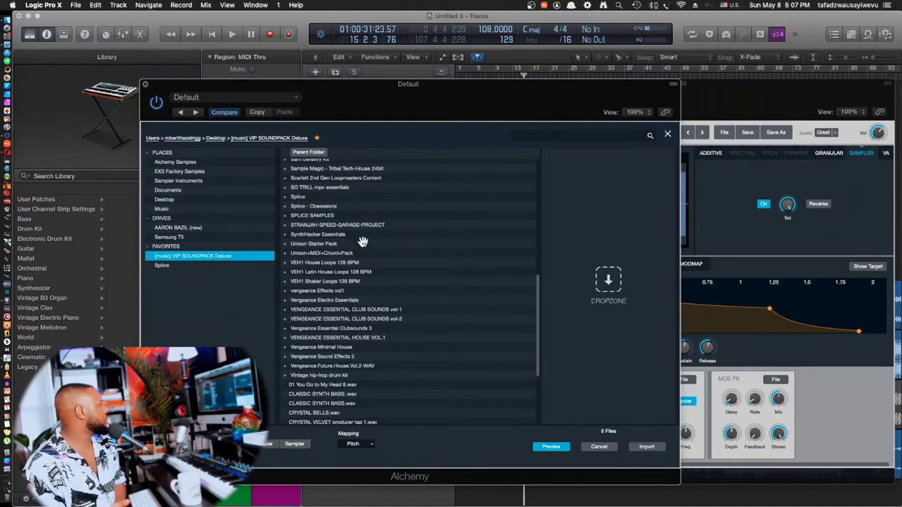
# Step: Import SH Moog Square Bass.wav from SynthHacker Essentials > Wavetables > SynthHacker > SH Analog in Sampler mode
pyautogui.doubleClick(343, 233)
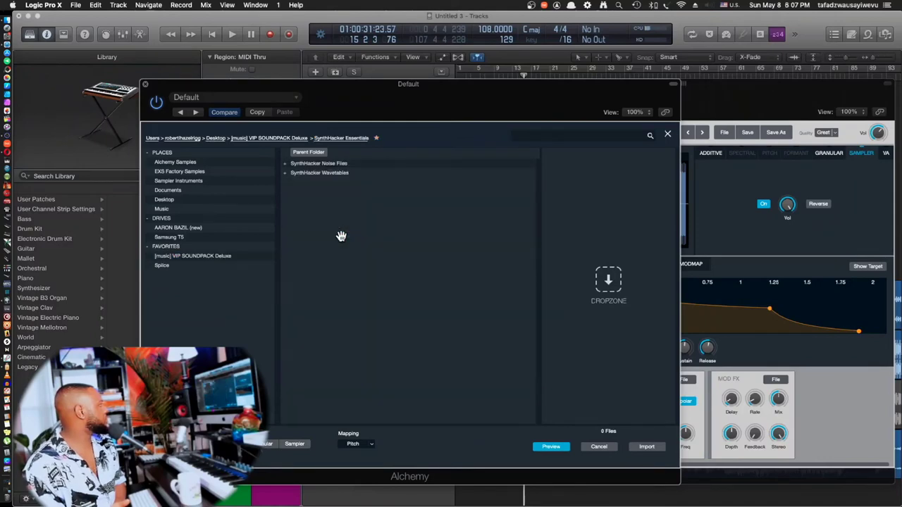
pyautogui.doubleClick(329, 173)
pyautogui.doubleClick(314, 164)
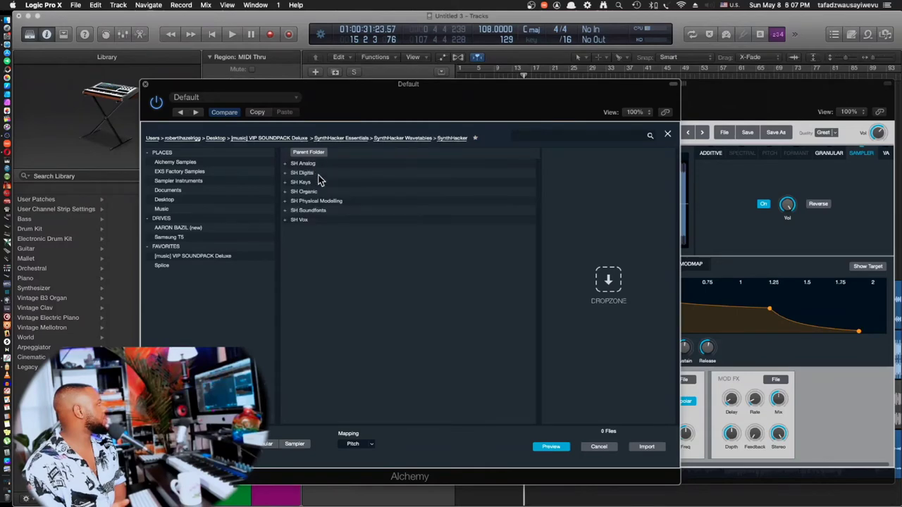
pyautogui.click(315, 166)
pyautogui.doubleClick(314, 166)
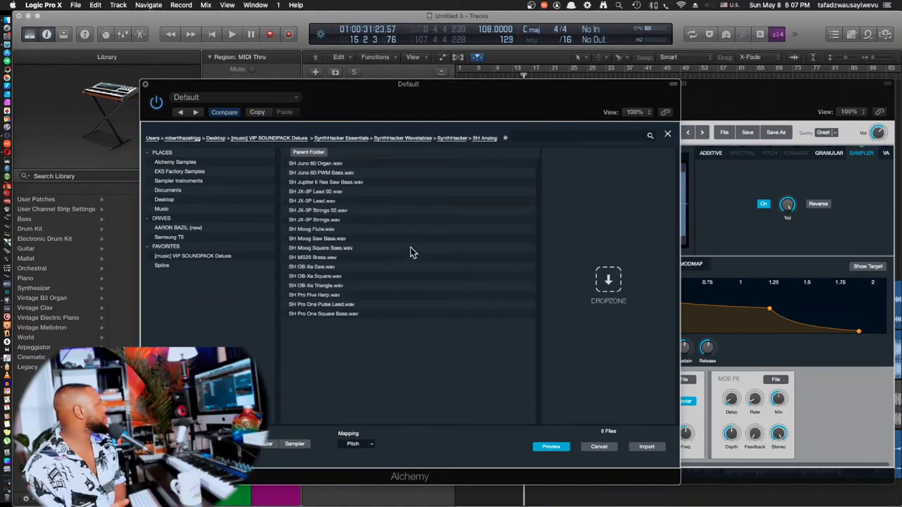
pyautogui.click(335, 250)
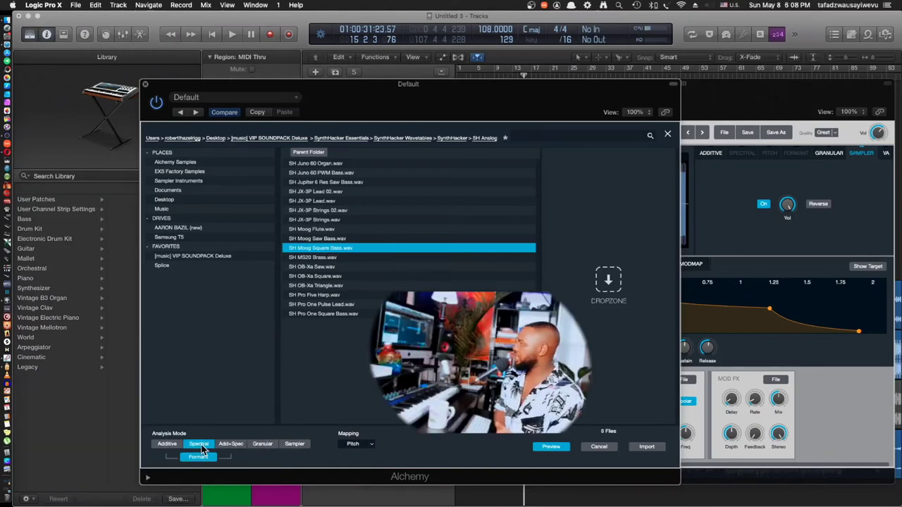
pyautogui.click(296, 444)
pyautogui.moveTo(546, 247); pyautogui.dragTo(609, 274)
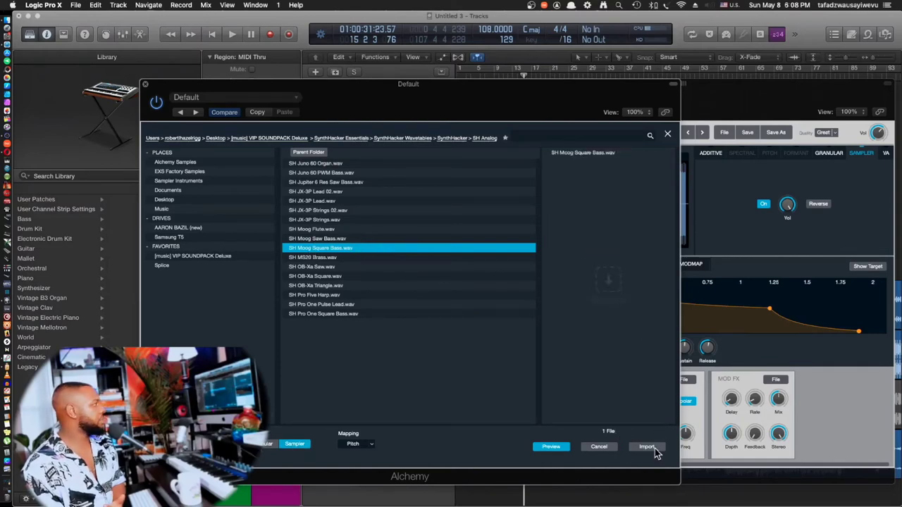
pyautogui.click(646, 447)
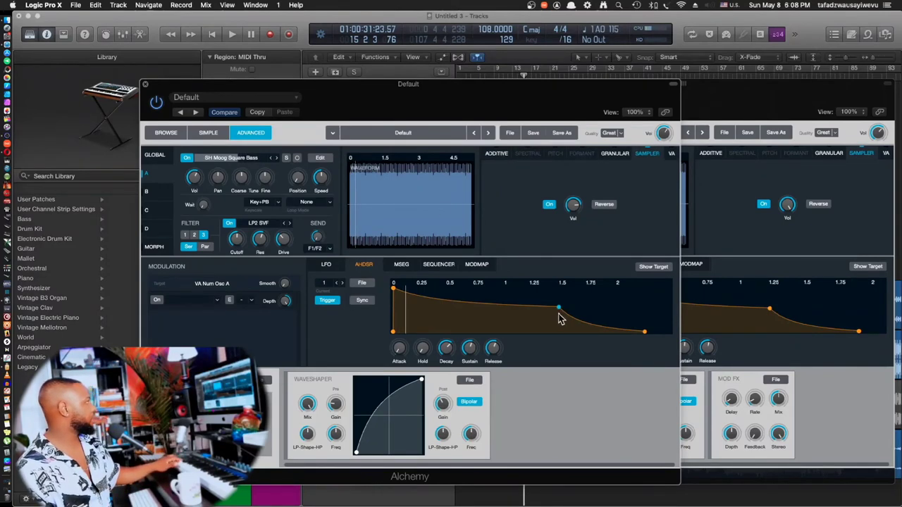
# Step: Insert a Tuner plug-in from Metering after Alchemy on the bass channel
pyautogui.moveTo(470, 103); pyautogui.dragTo(632, 94)
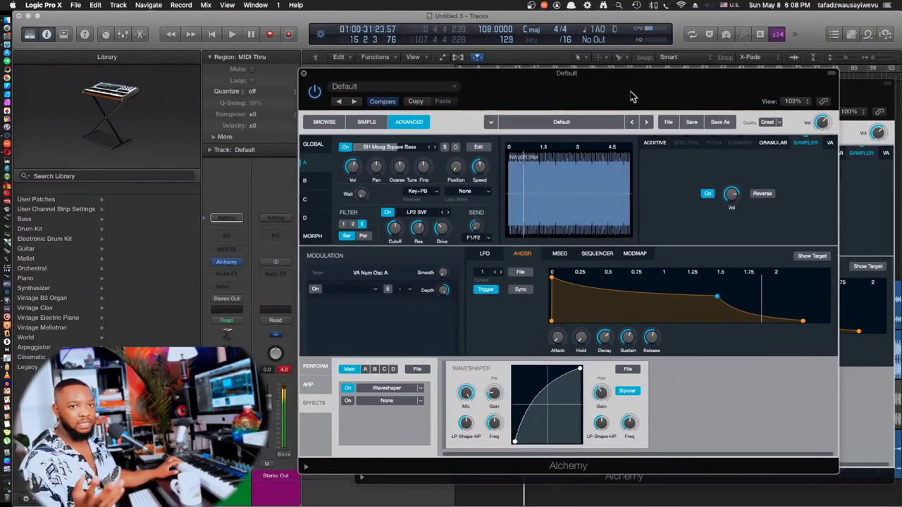
pyautogui.click(229, 273)
pyautogui.moveTo(254, 461)
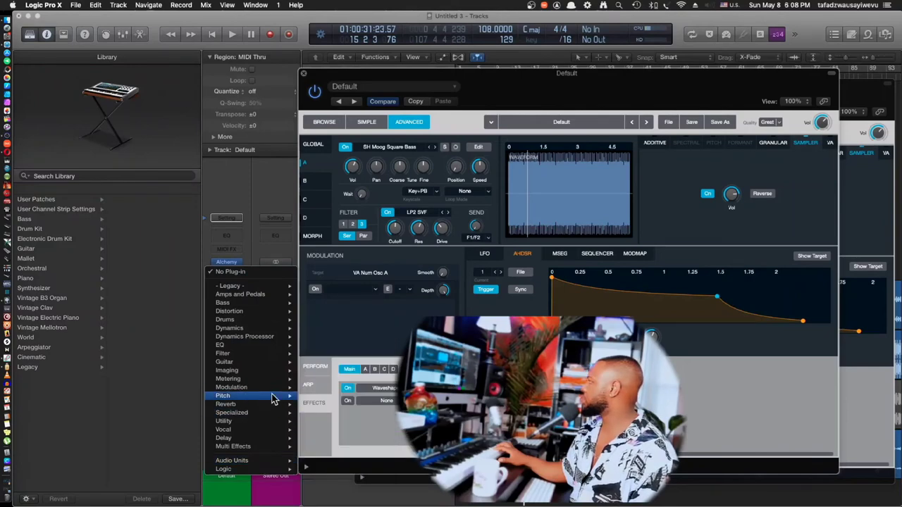
pyautogui.moveTo(272, 383)
pyautogui.moveTo(346, 420)
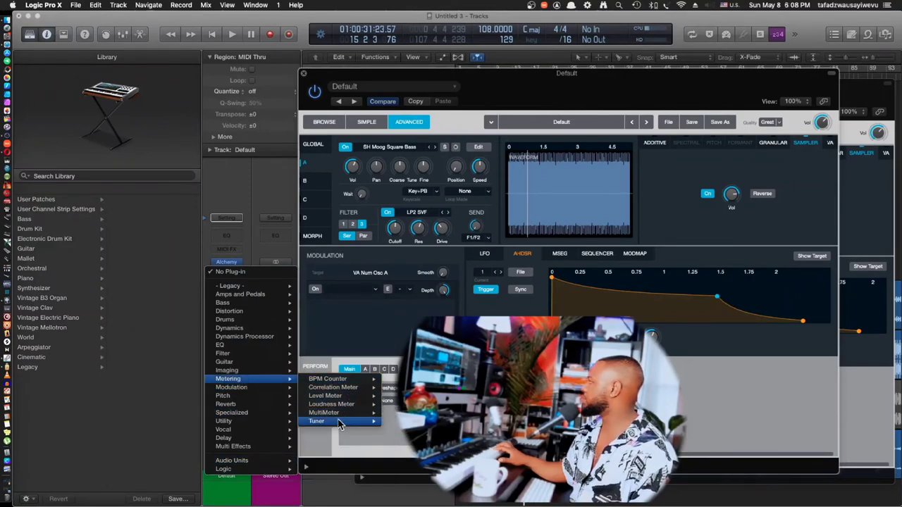
pyautogui.click(400, 420)
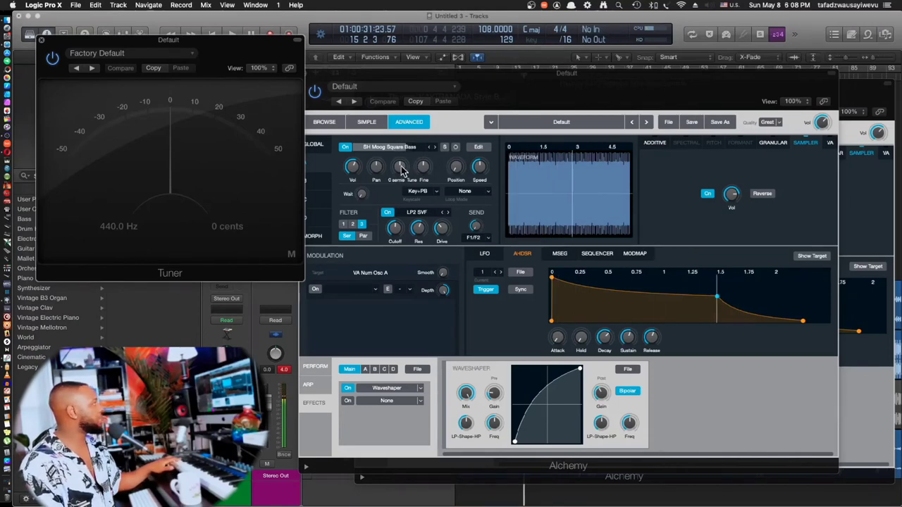
# Step: Raise source A's coarse tune to 7 semitones and fine-tune it toward pitch, then close the Tuner
pyautogui.moveTo(404, 176)
pyautogui.mouseDown()
pyautogui.moveTo(408, 148)
pyautogui.moveTo(402, 167)
pyautogui.mouseUp()
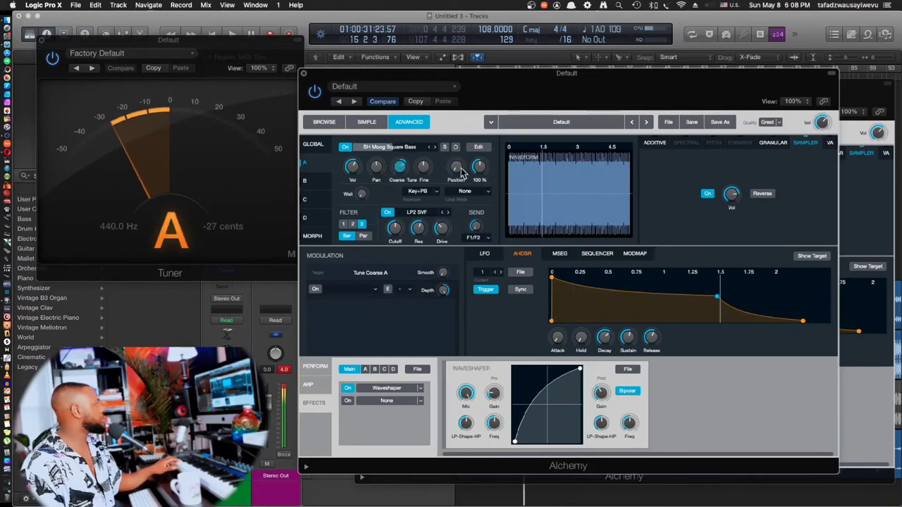
pyautogui.moveTo(428, 171)
pyautogui.moveTo(426, 169); pyautogui.dragTo(431, 162)
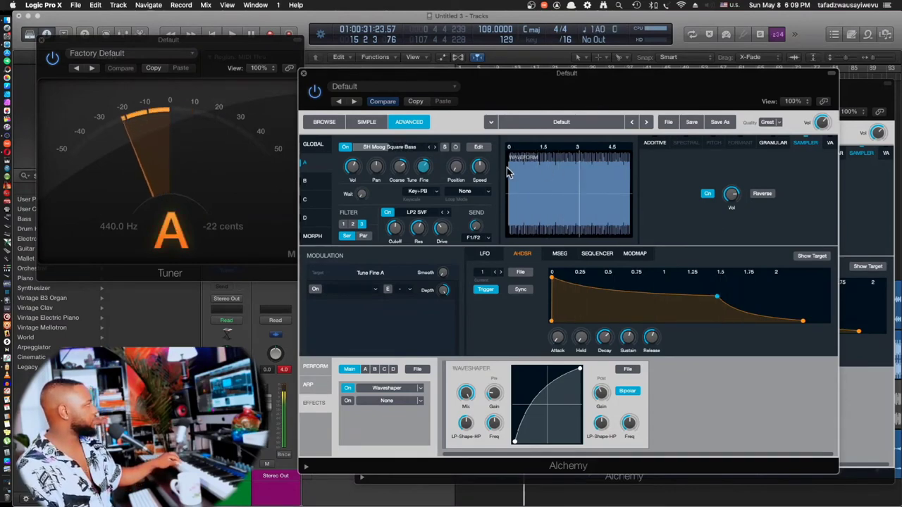
pyautogui.moveTo(424, 166); pyautogui.dragTo(425, 171)
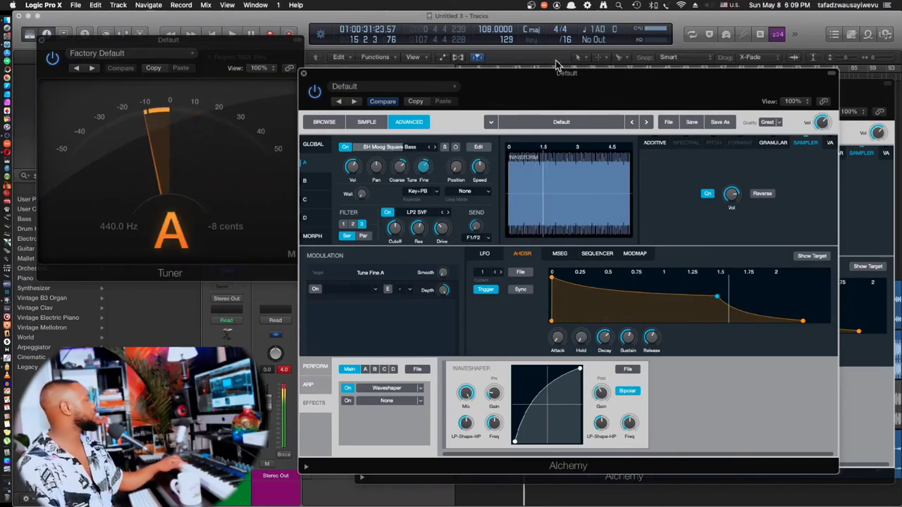
pyautogui.click(41, 40)
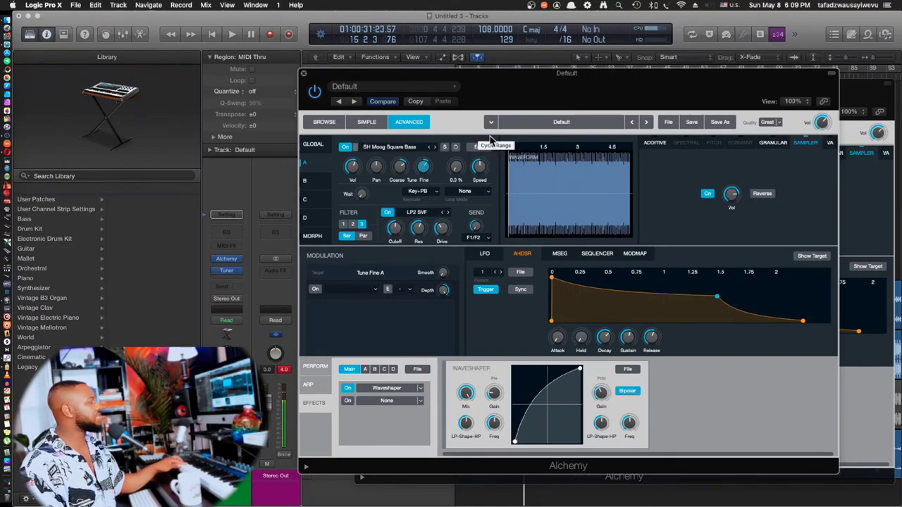
pyautogui.moveTo(537, 86); pyautogui.dragTo(562, 247)
pyautogui.click(345, 197)
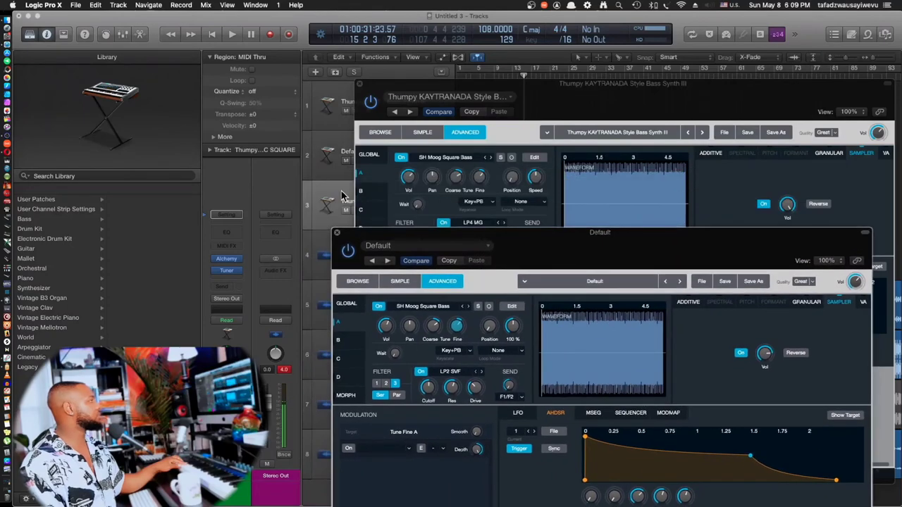
pyautogui.click(341, 154)
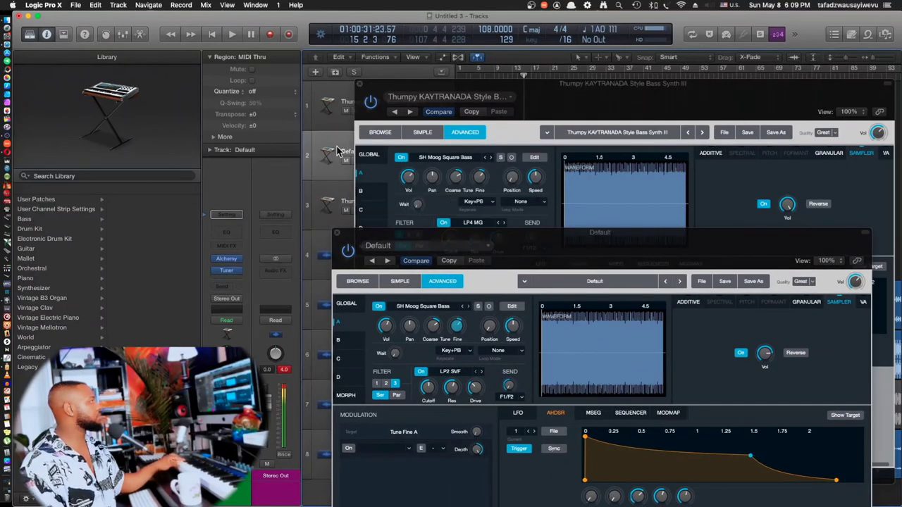
pyautogui.moveTo(557, 249); pyautogui.dragTo(427, 100)
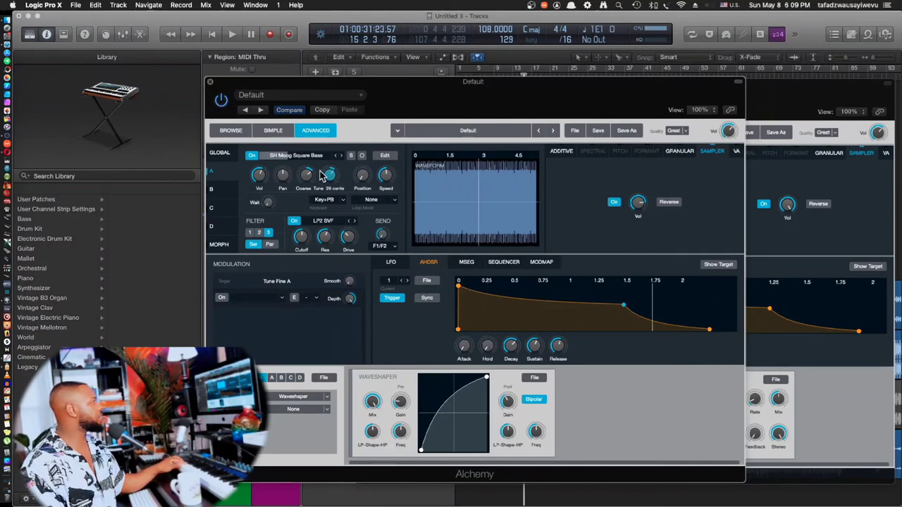
# Step: Load the Square - Smooth VA oscillator into source A and reset its coarse tune to 0 semitones
pyautogui.click(296, 156)
pyautogui.moveTo(310, 177)
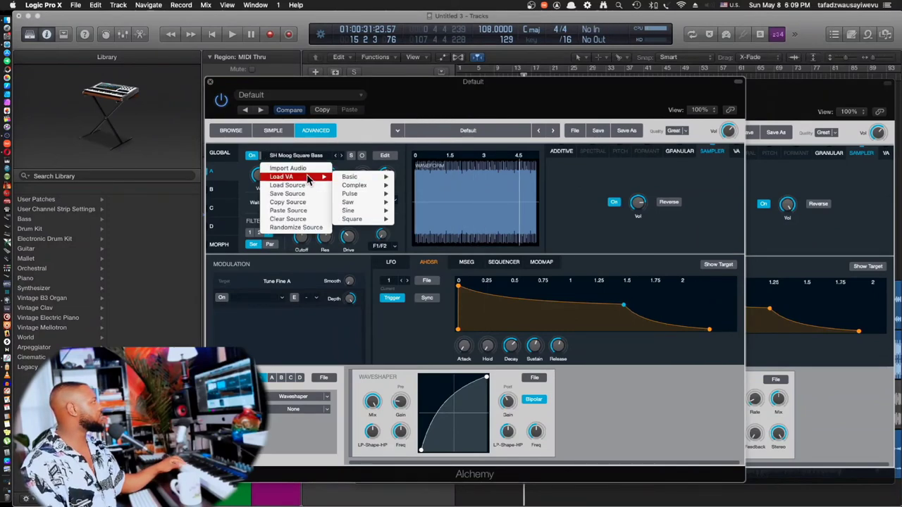
pyautogui.moveTo(371, 222)
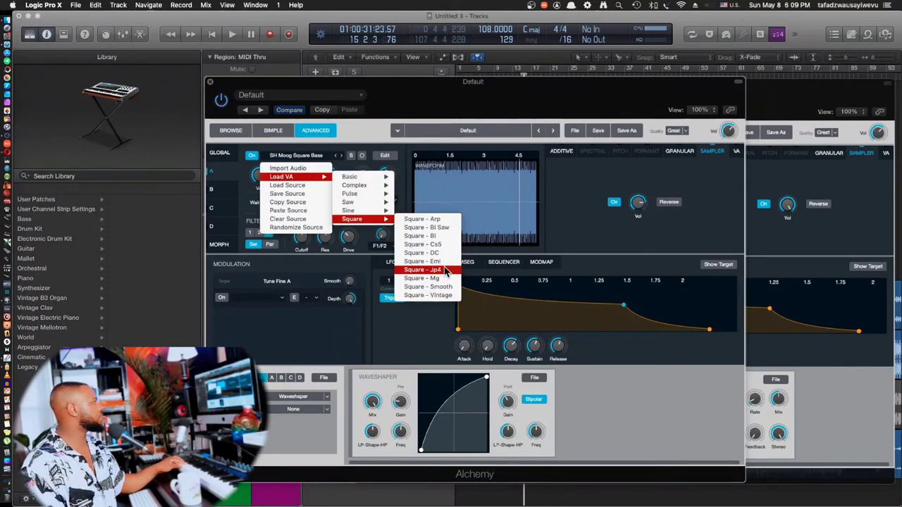
pyautogui.click(456, 286)
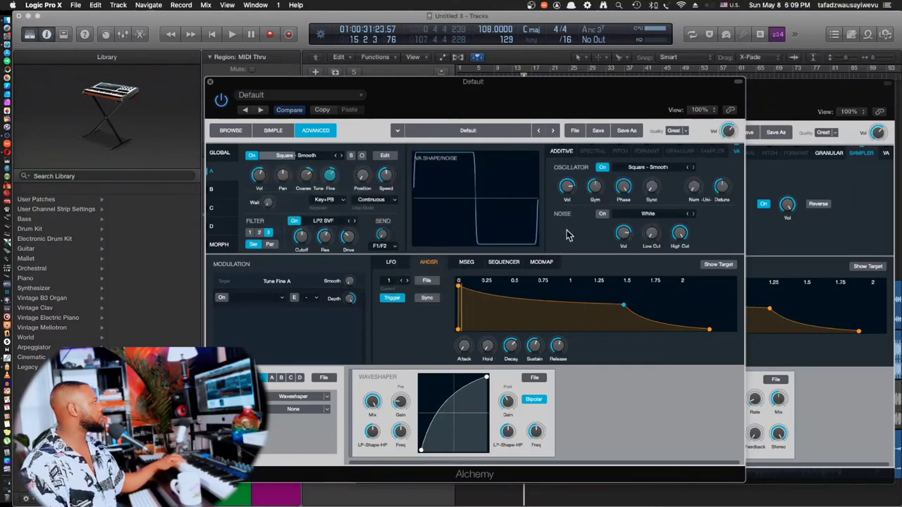
pyautogui.keyDown('alt'); pyautogui.click(307, 176); pyautogui.keyUp('alt')
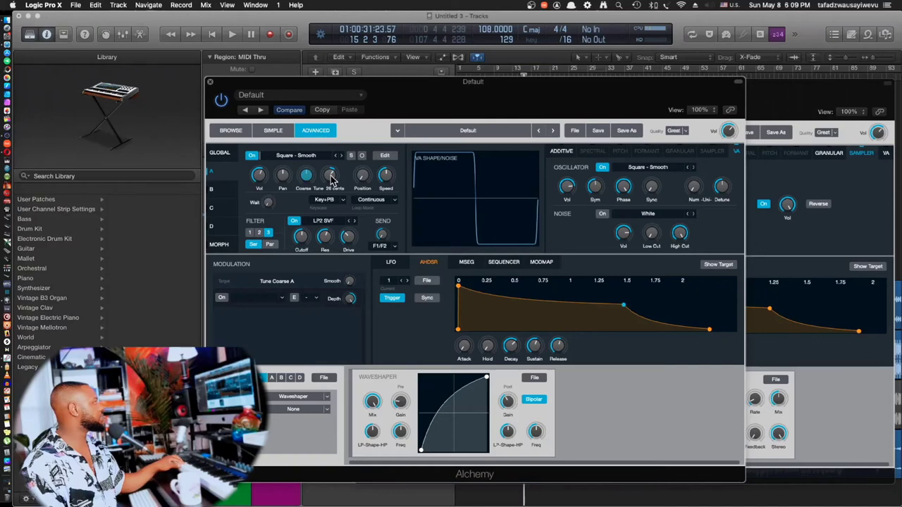
pyautogui.keyDown('alt'); pyautogui.click(331, 178); pyautogui.keyUp('alt')
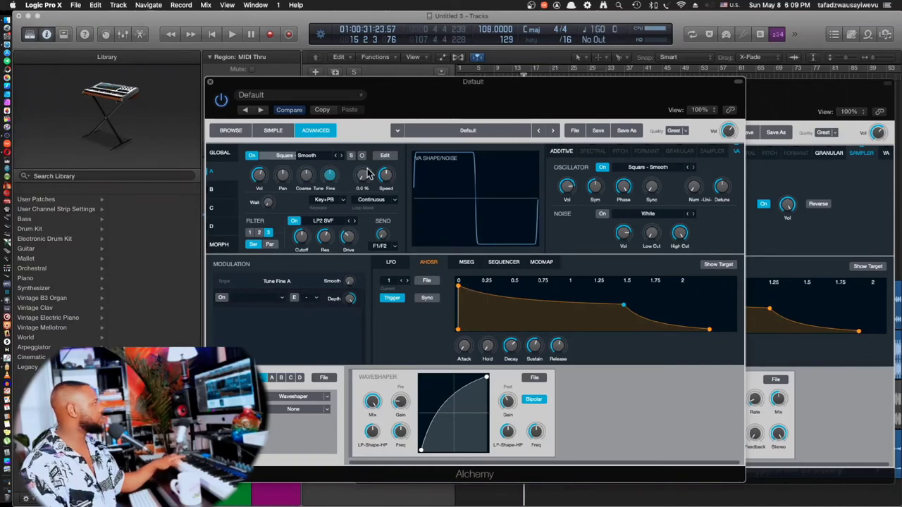
pyautogui.moveTo(396, 99); pyautogui.dragTo(473, 102)
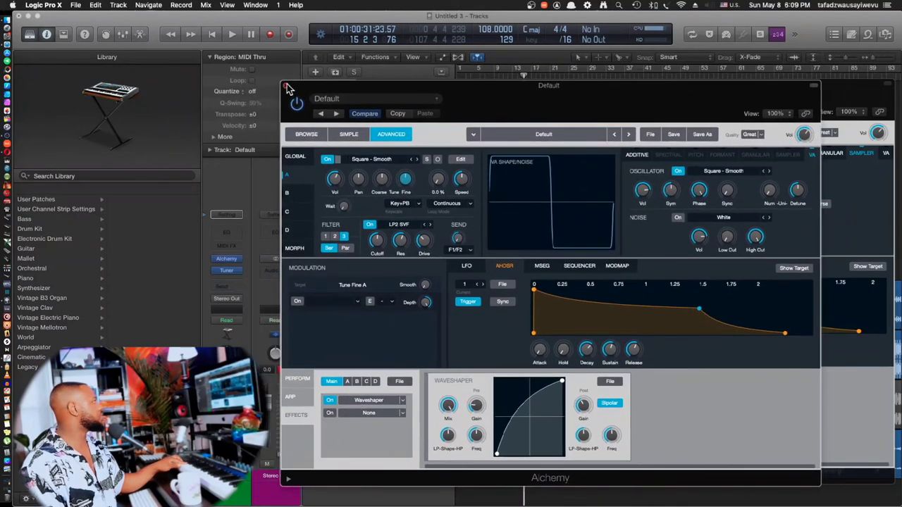
# Step: Add Mod FX to the empty effects slot after the Waveshaper and switch it off
pyautogui.click(402, 413)
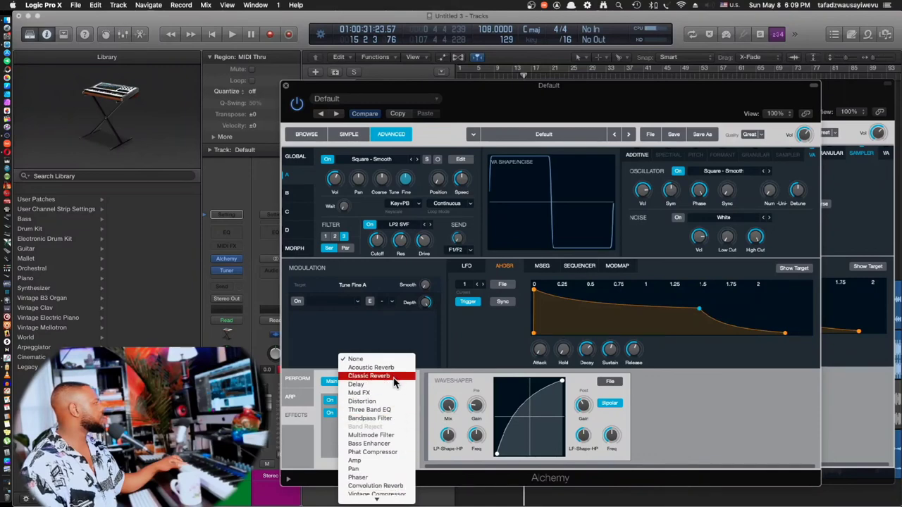
pyautogui.click(394, 400)
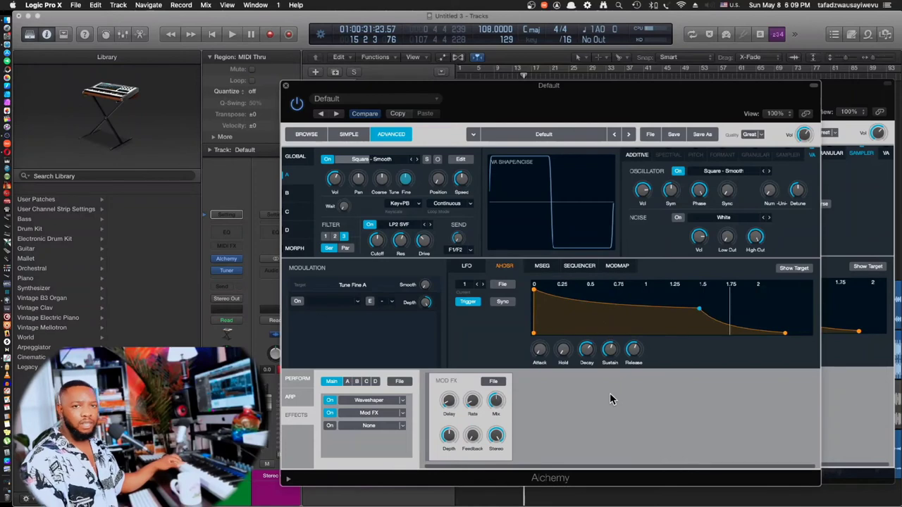
pyautogui.click(332, 414)
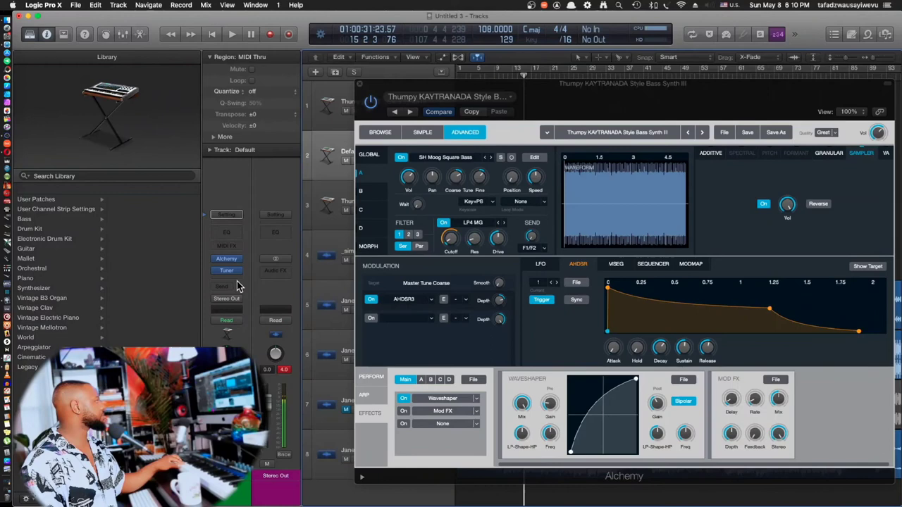
# Step: Insert a stereo Compressor from Dynamics into an empty Audio FX slot on the bass channel
pyautogui.click(235, 281)
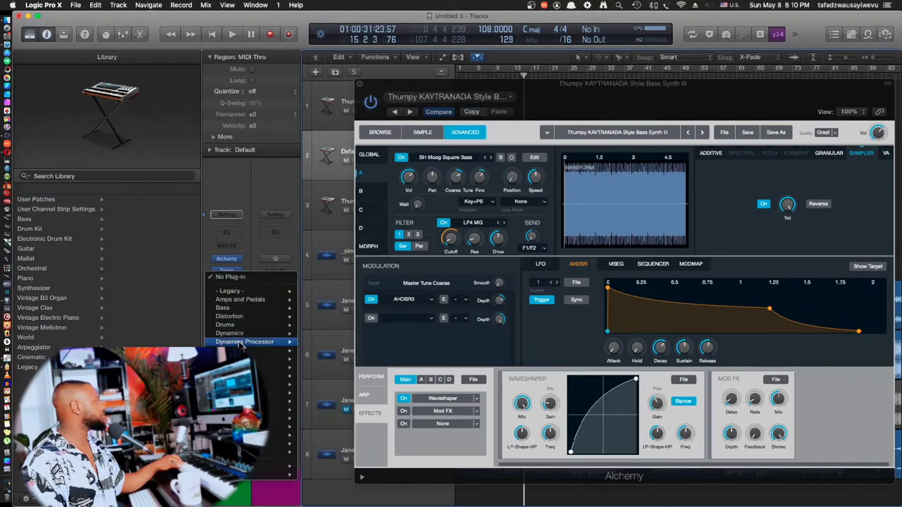
pyautogui.moveTo(248, 335)
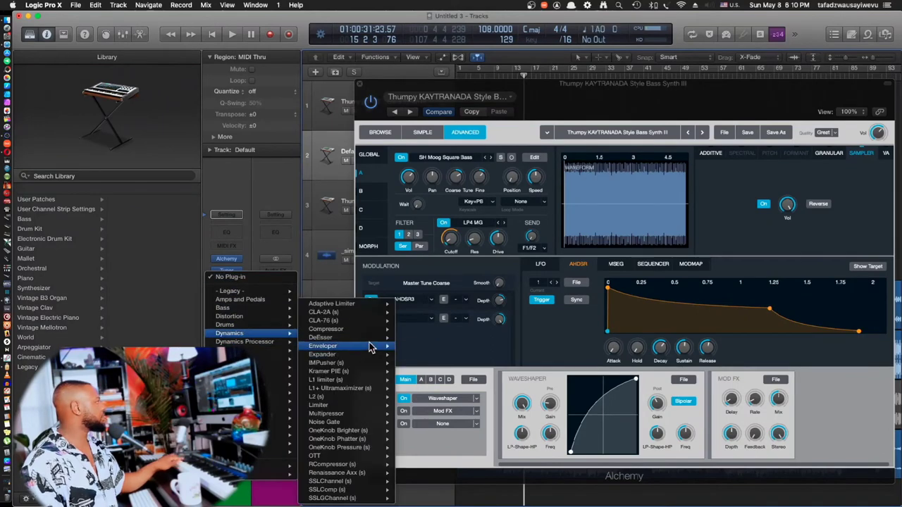
pyautogui.moveTo(366, 336)
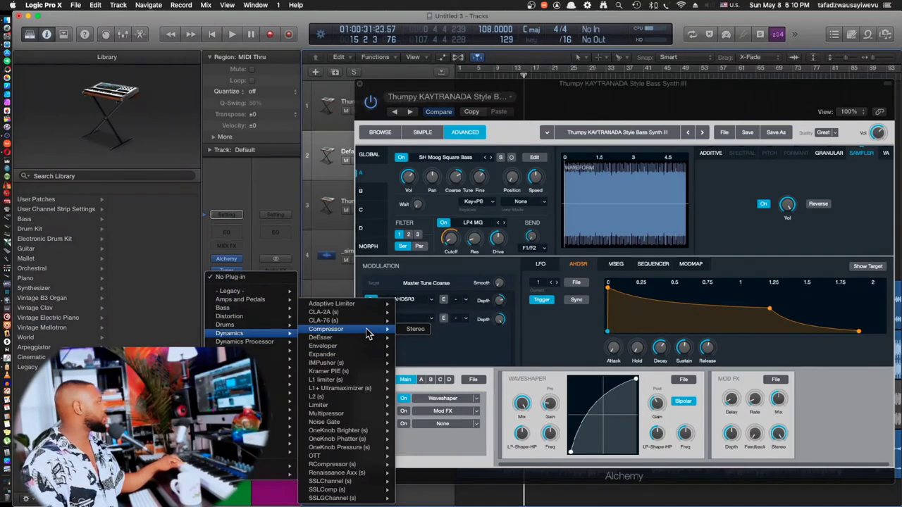
pyautogui.click(415, 329)
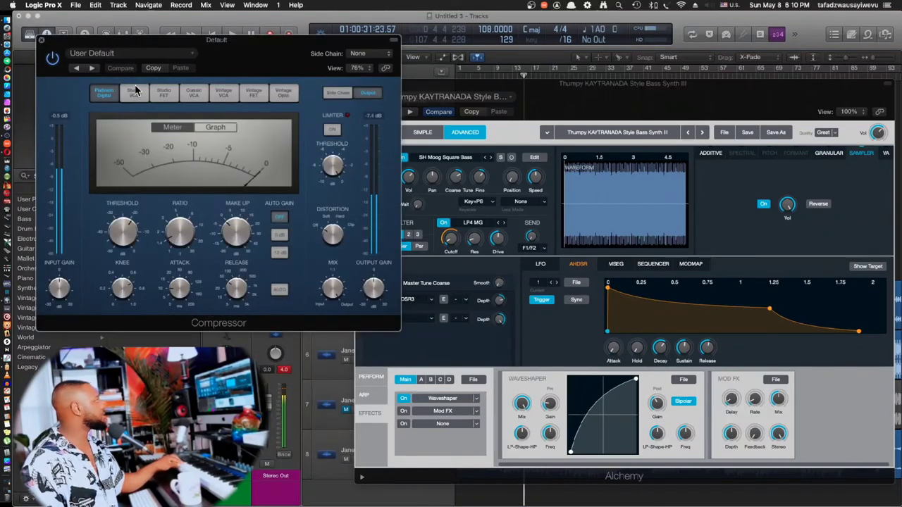
# Step: Switch the compressor to Vintage VCA, adjust the knee and raise the ratio to about 2.3:1
pyautogui.click(223, 94)
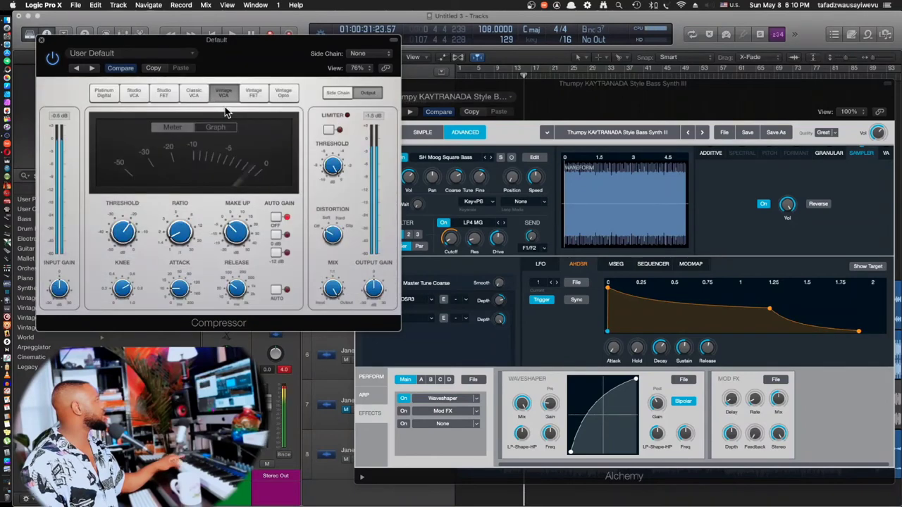
pyautogui.click(125, 287)
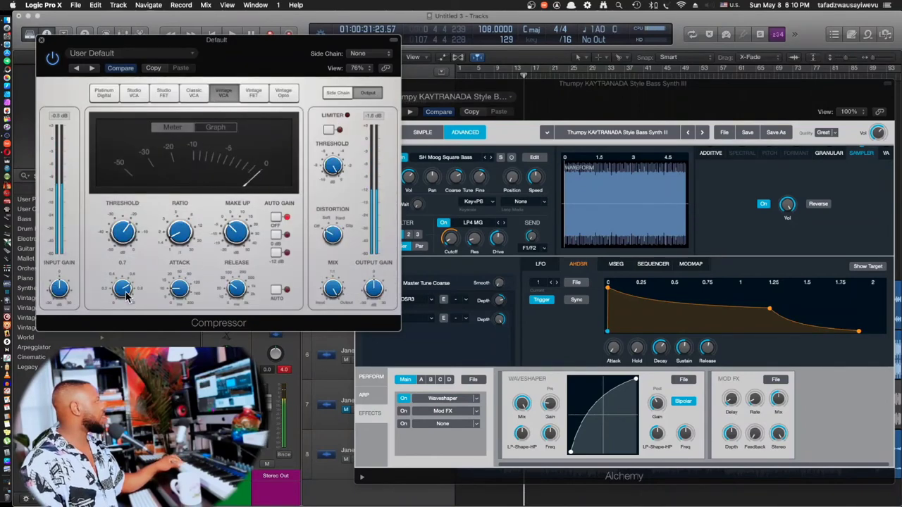
pyautogui.moveTo(195, 295)
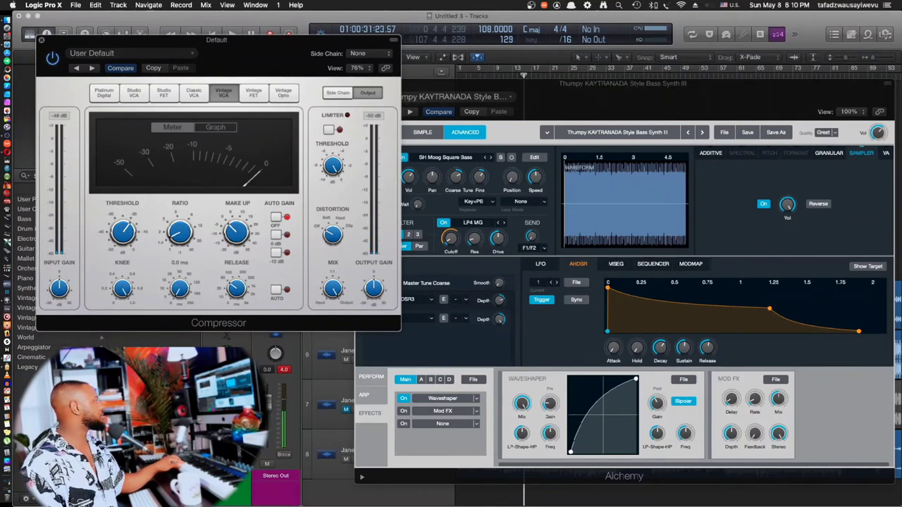
pyautogui.moveTo(188, 244); pyautogui.dragTo(181, 234)
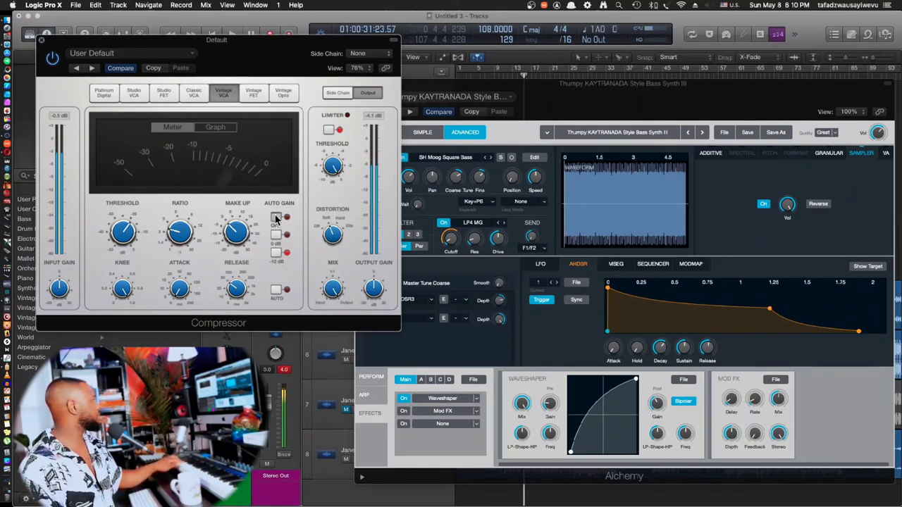
pyautogui.moveTo(238, 233)
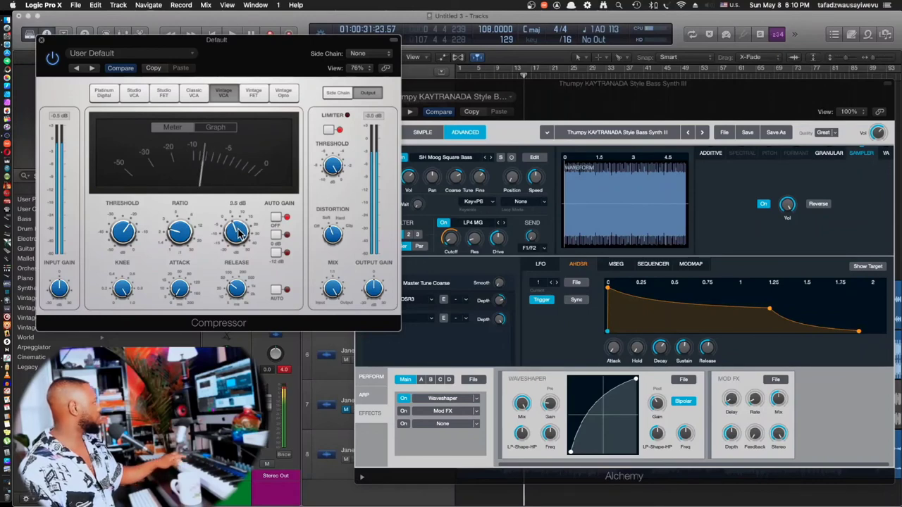
pyautogui.moveTo(240, 259)
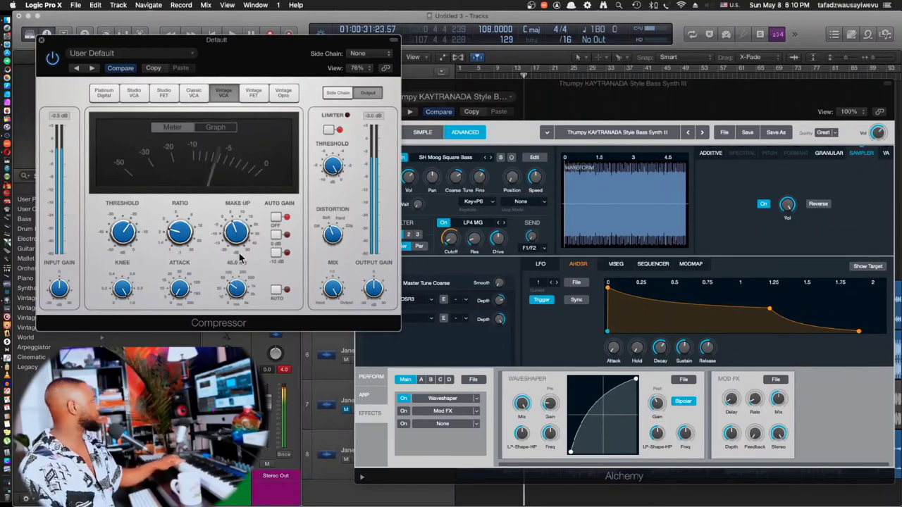
# Step: Sidechain the compressor from drums track Audio 3 with the sidechain filter on at about 38.7 Hz
pyautogui.click(361, 54)
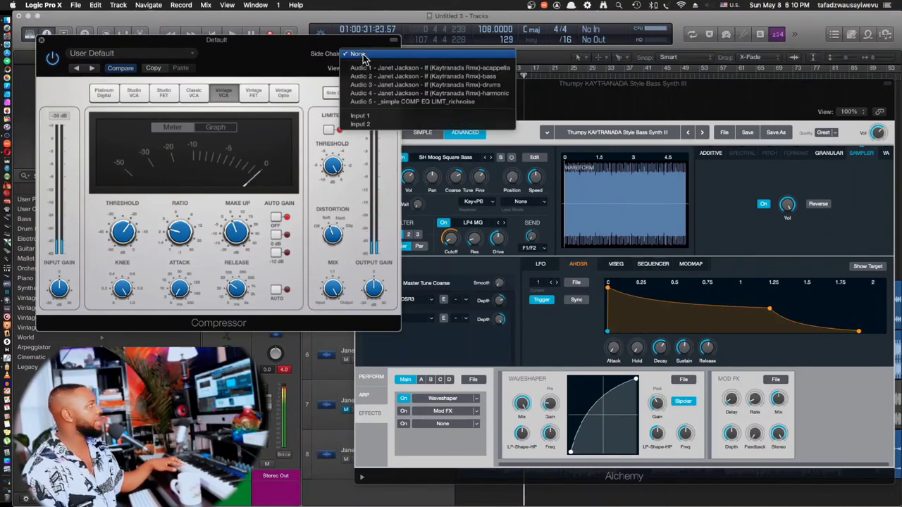
pyautogui.click(468, 86)
pyautogui.click(343, 97)
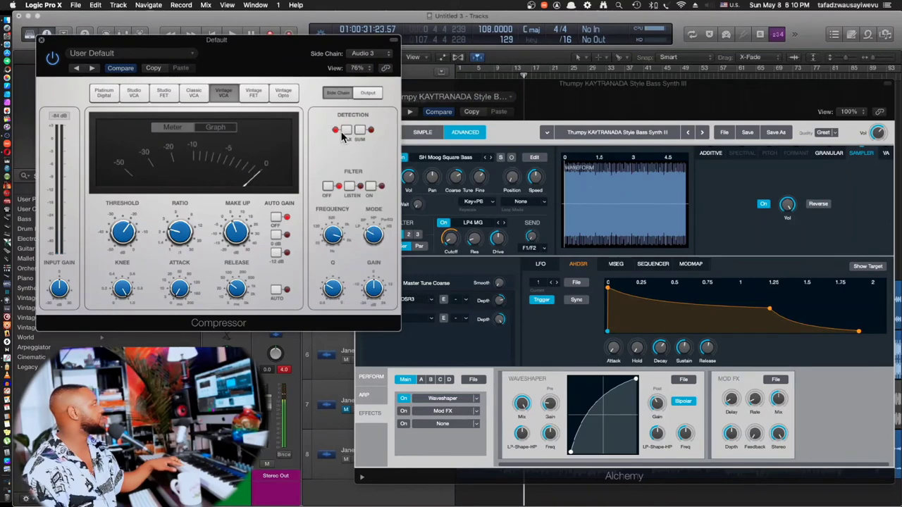
pyautogui.click(371, 187)
pyautogui.moveTo(328, 288); pyautogui.dragTo(328, 293)
# Step: Close the Alchemy window and start playback from around bar 11
pyautogui.moveTo(620, 84); pyautogui.dragTo(707, 172)
pyautogui.click(446, 173)
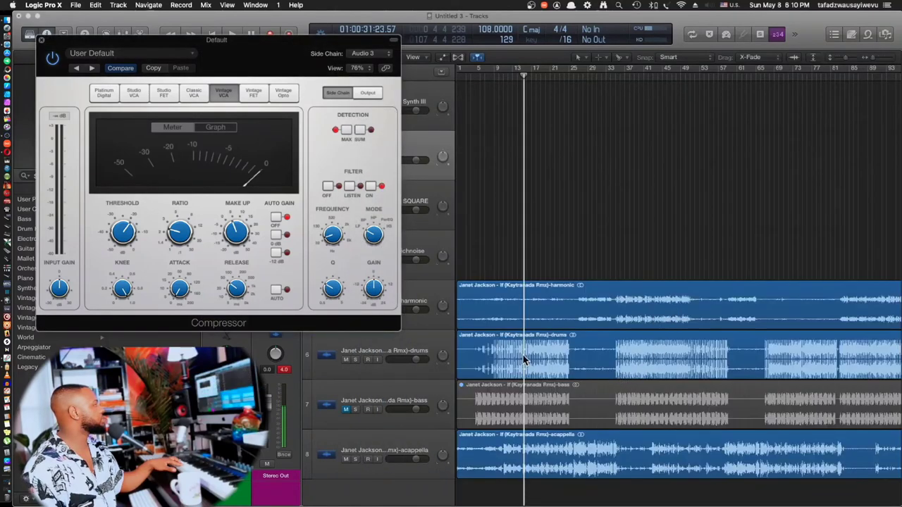
pyautogui.click(481, 70)
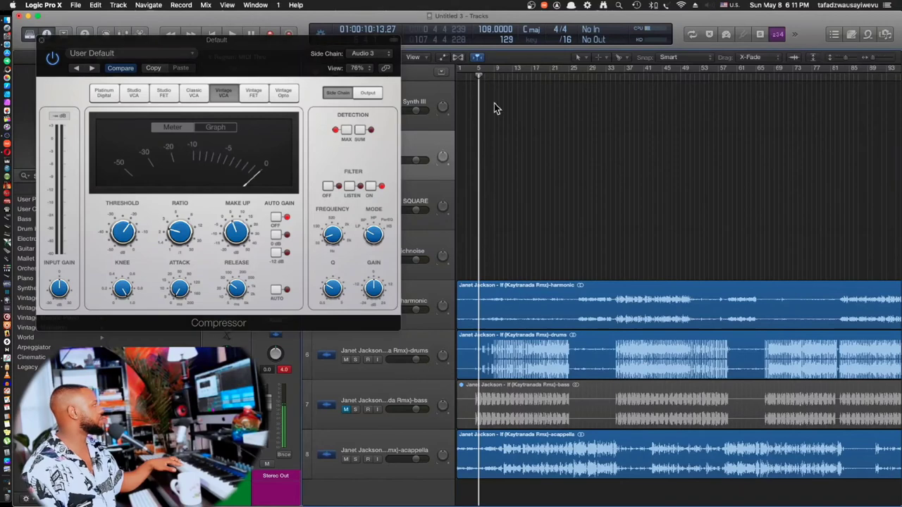
pyautogui.moveTo(488, 73); pyautogui.dragTo(487, 75)
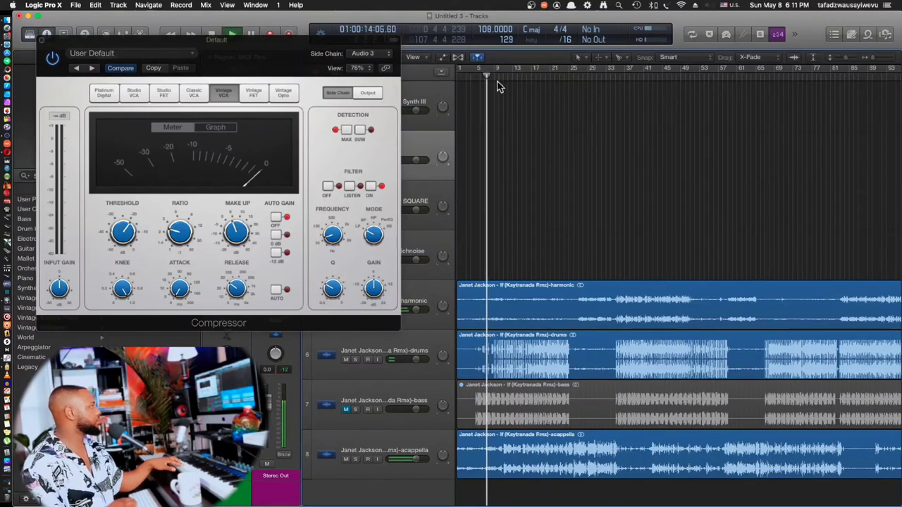
pyautogui.doubleClick(506, 76)
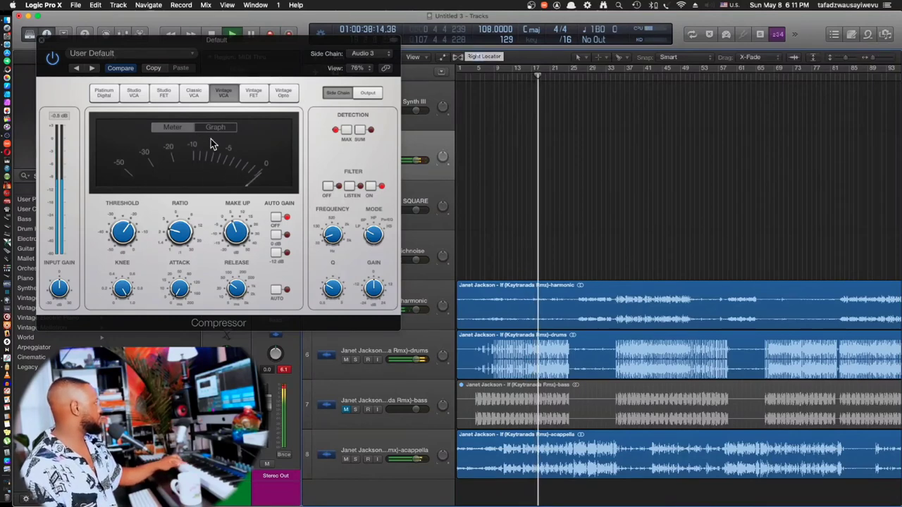
# Step: Set the compressor threshold to about -31.5 dB while the song plays
pyautogui.click(127, 246)
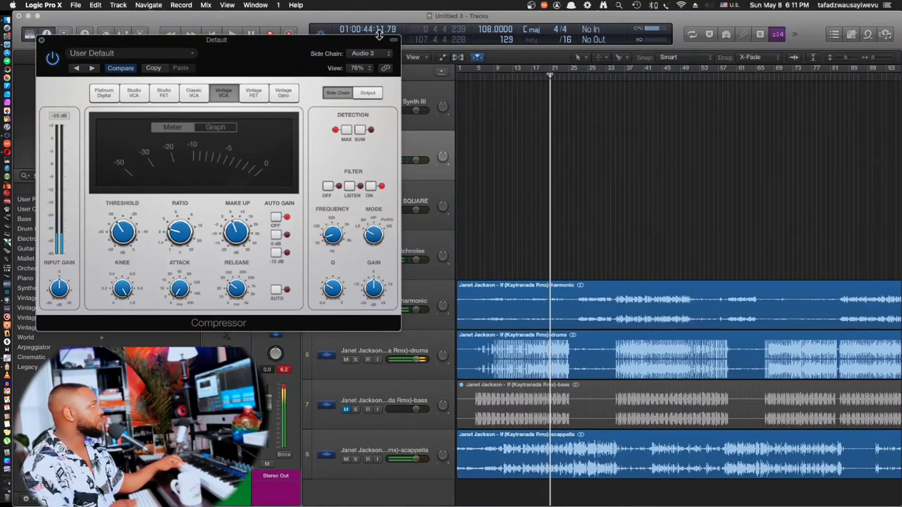
pyautogui.moveTo(126, 248); pyautogui.dragTo(128, 234)
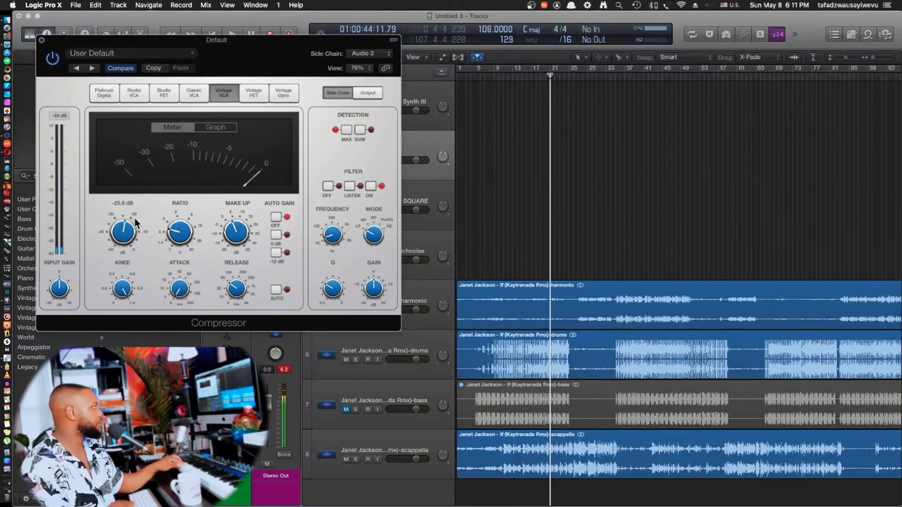
pyautogui.press('space')
pyautogui.moveTo(122, 232); pyautogui.dragTo(122, 248)
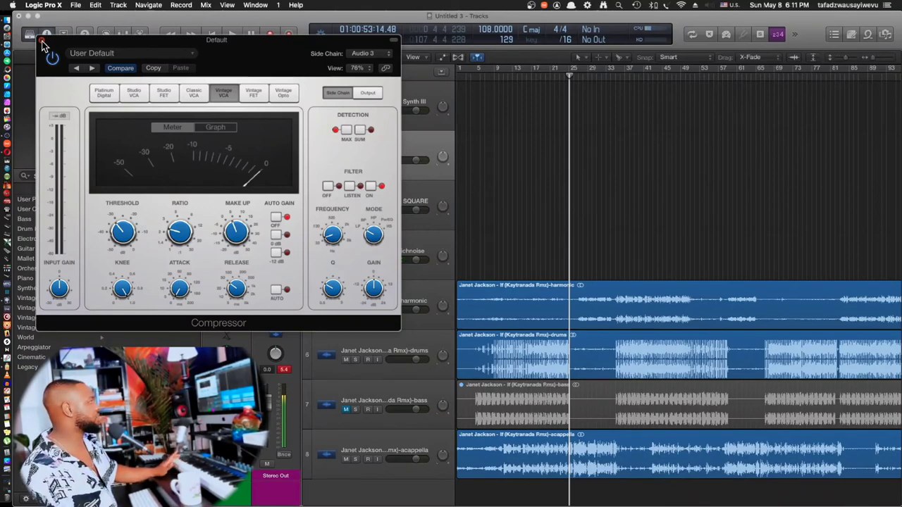
# Step: Close the compressor and insert XLN Audio's RC-20 Retro Color (Stereo) in the next Audio FX slot
pyautogui.click(42, 42)
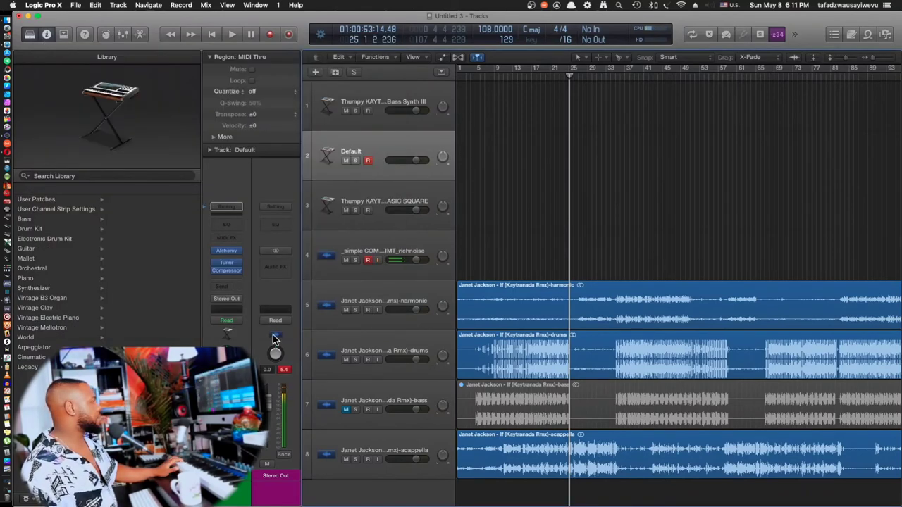
pyautogui.click(228, 279)
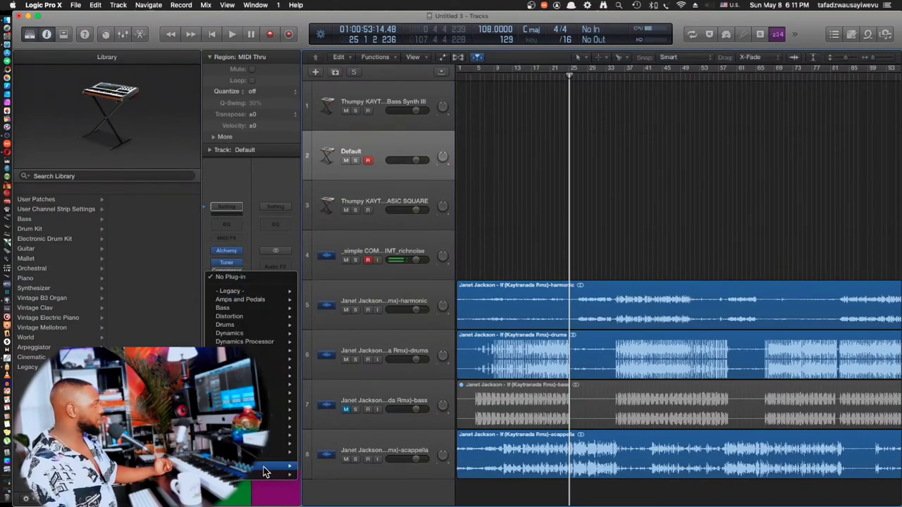
pyautogui.moveTo(267, 471)
pyautogui.moveTo(381, 490)
pyautogui.moveTo(431, 491)
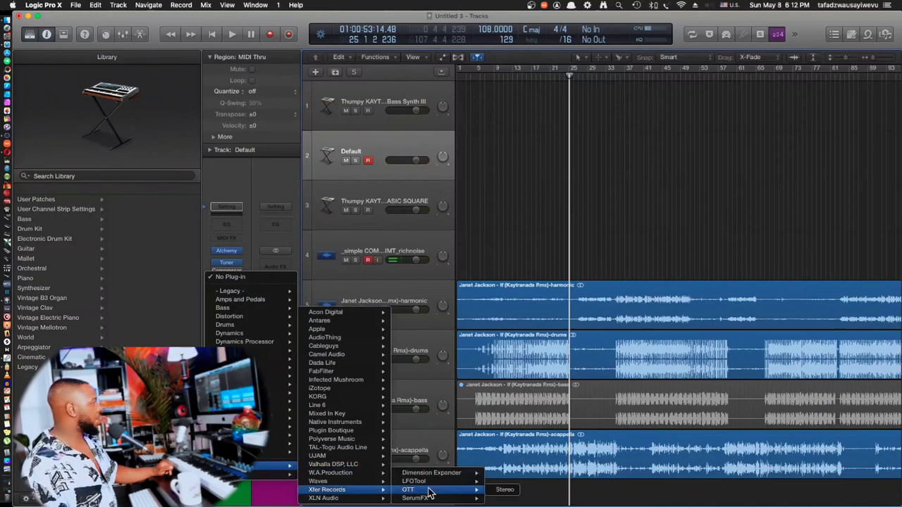
pyautogui.moveTo(454, 499)
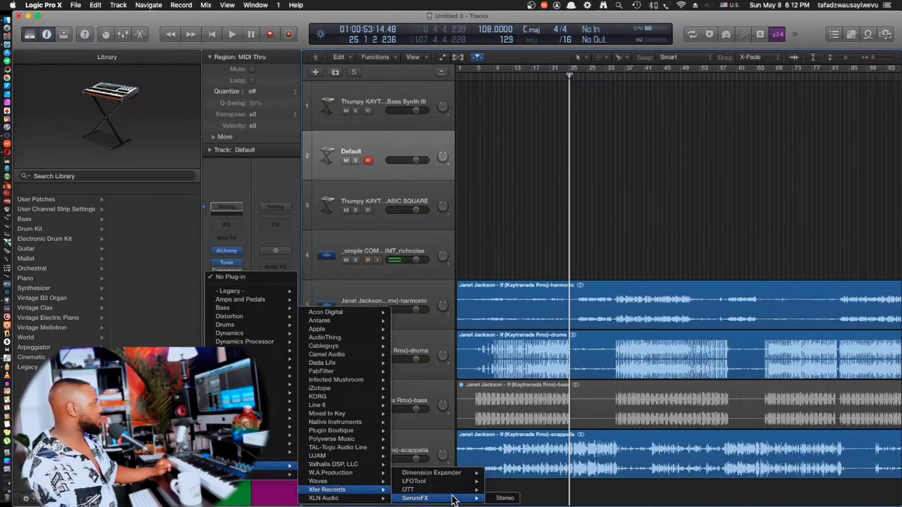
pyautogui.moveTo(352, 498)
pyautogui.click(503, 498)
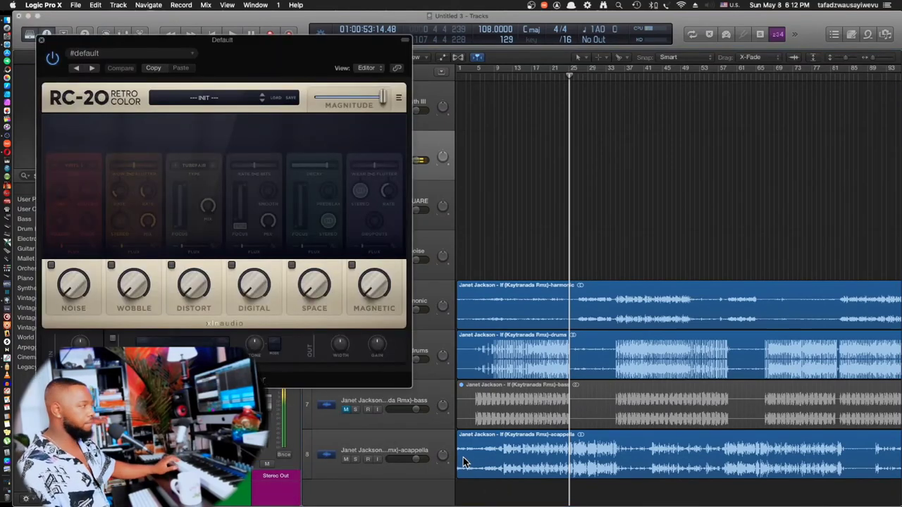
# Step: Enable RC-20's Distort module, choose the Air type and raise the amount to 65 %
pyautogui.click(171, 265)
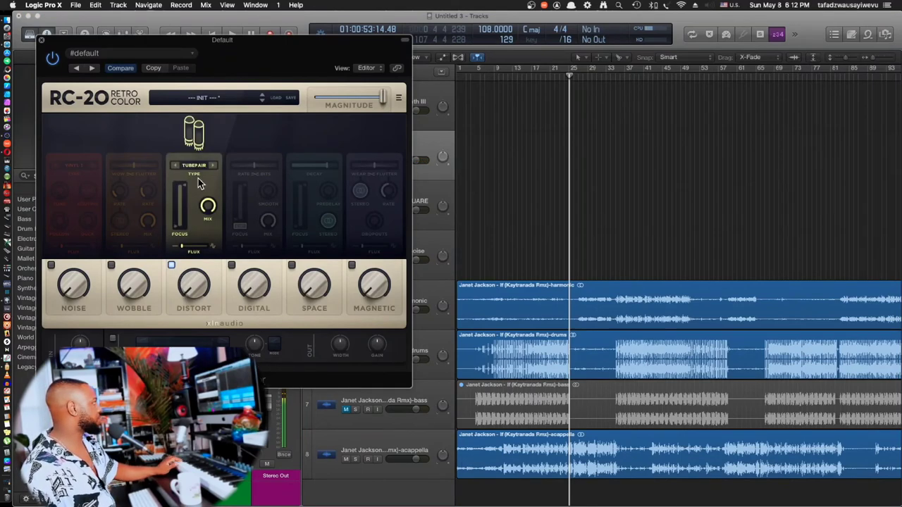
pyautogui.moveTo(195, 290); pyautogui.dragTo(207, 243)
pyautogui.moveTo(175, 226)
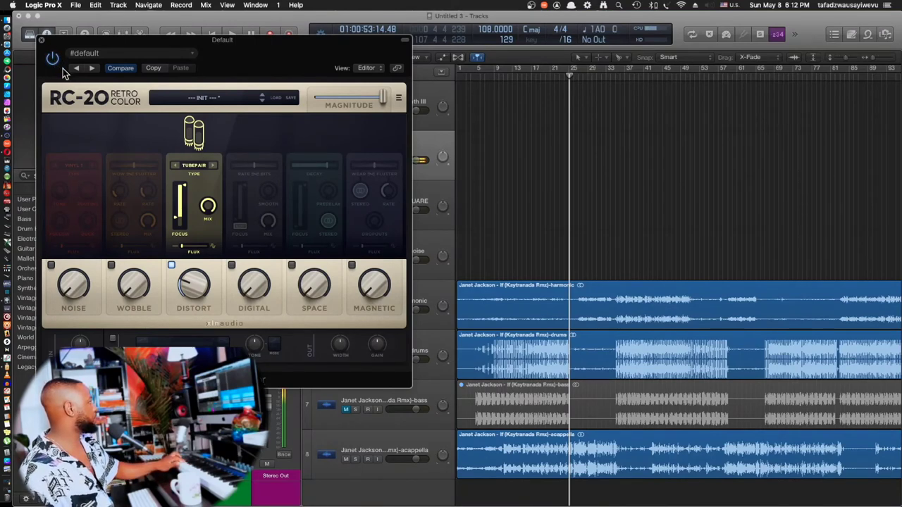
pyautogui.click(193, 166)
pyautogui.click(217, 215)
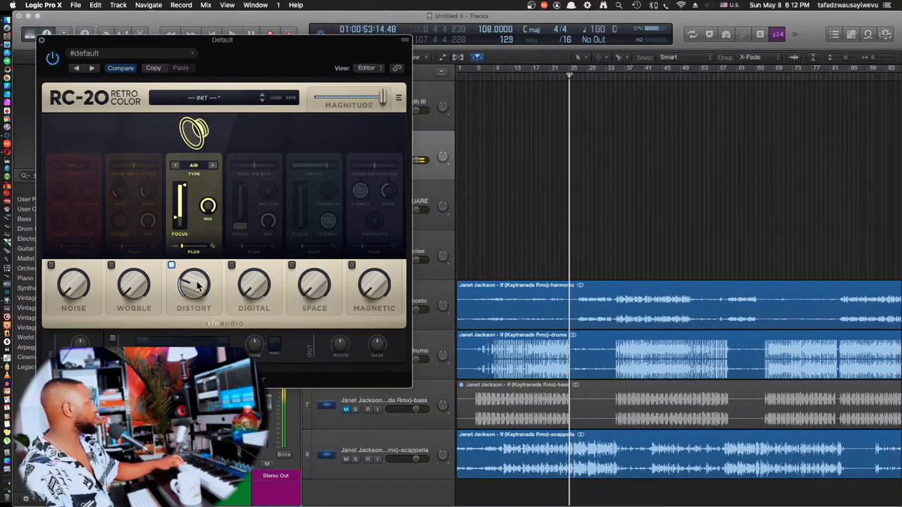
pyautogui.moveTo(199, 285); pyautogui.dragTo(198, 204)
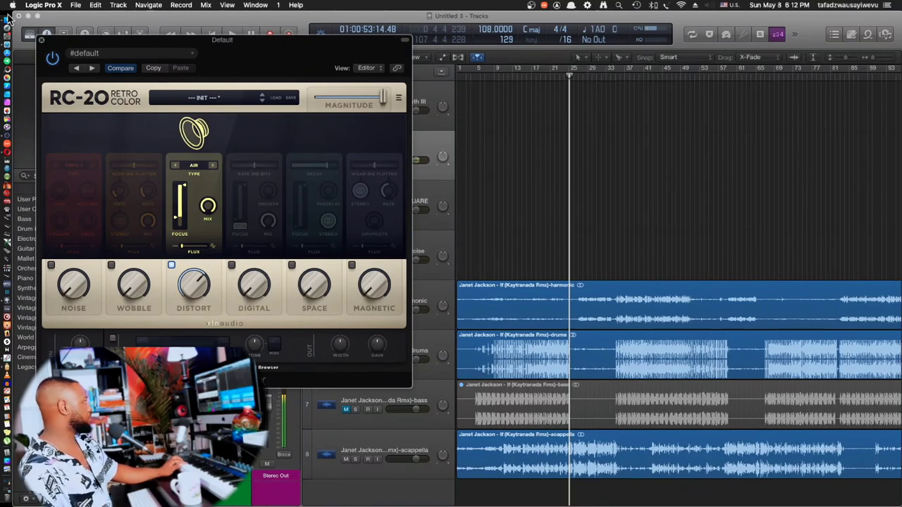
# Step: Replace RC-20 with No Plug-in, then turn up the compressor's output Distortion knob
pyautogui.click(41, 40)
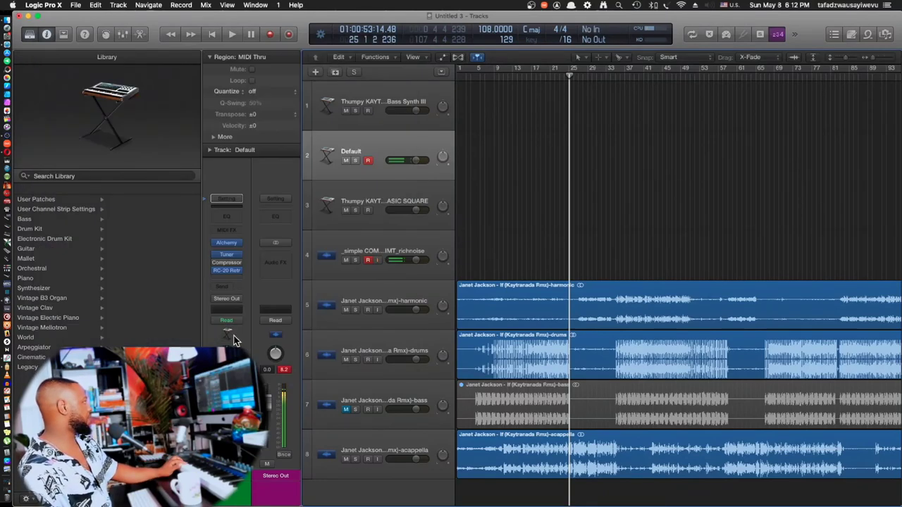
pyautogui.click(229, 277)
pyautogui.click(240, 287)
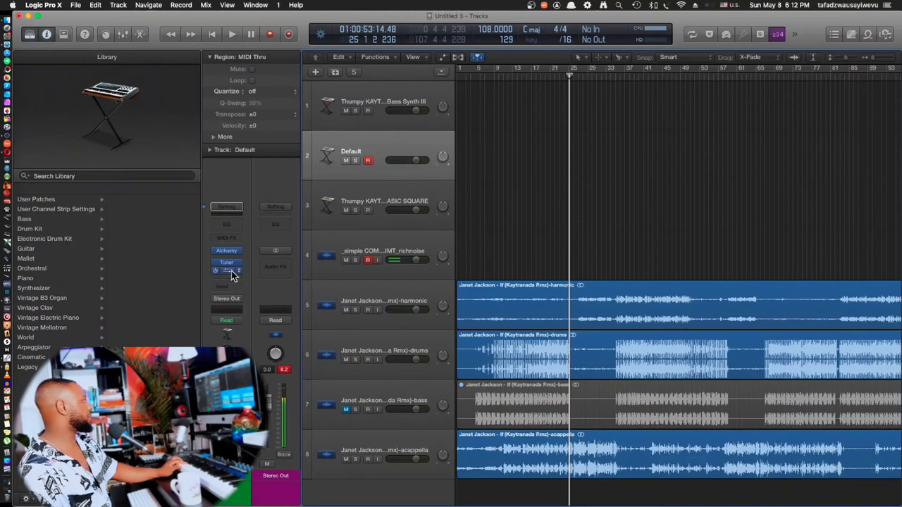
pyautogui.click(231, 270)
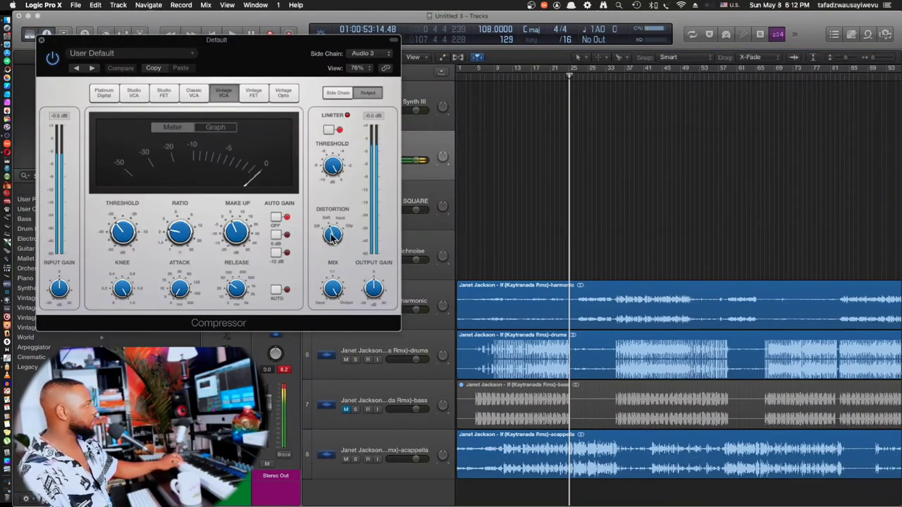
pyautogui.moveTo(332, 236); pyautogui.dragTo(331, 247)
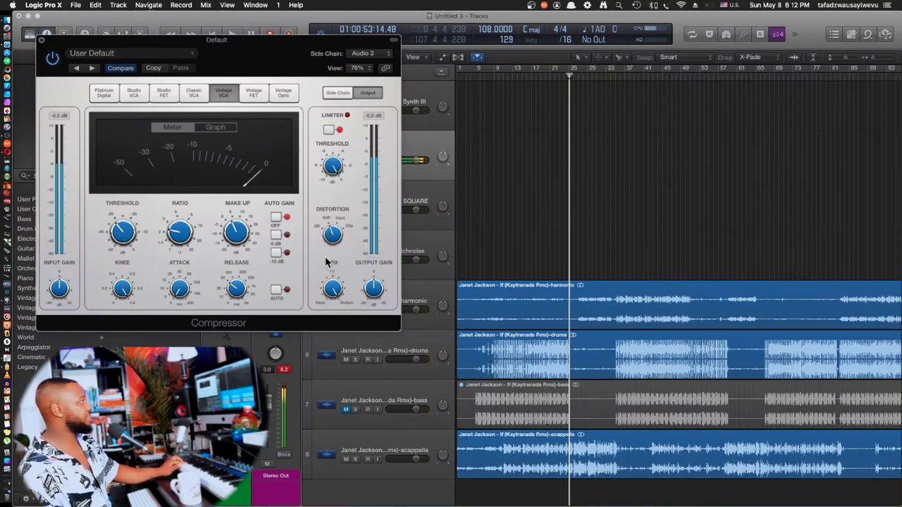
pyautogui.moveTo(237, 239)
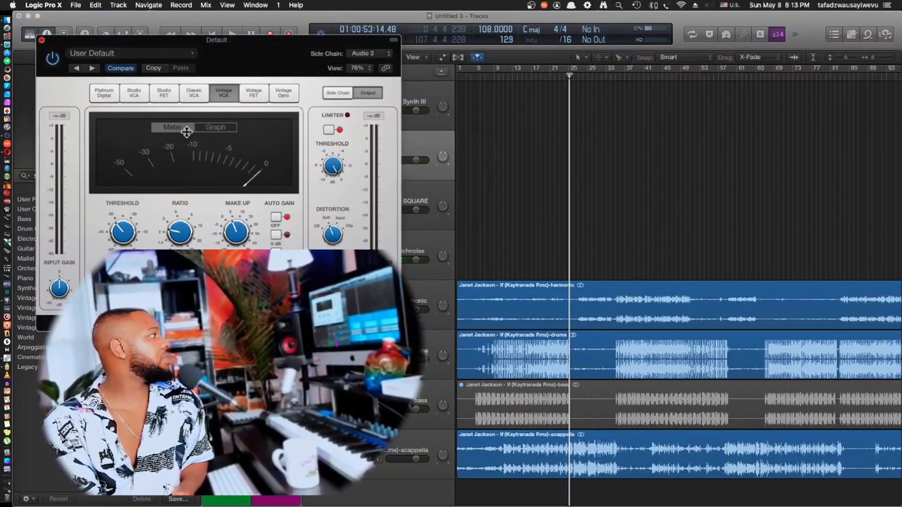
# Step: Close the compressor window and select the BASIC SQUARE bass track in the tracks area
pyautogui.click(42, 41)
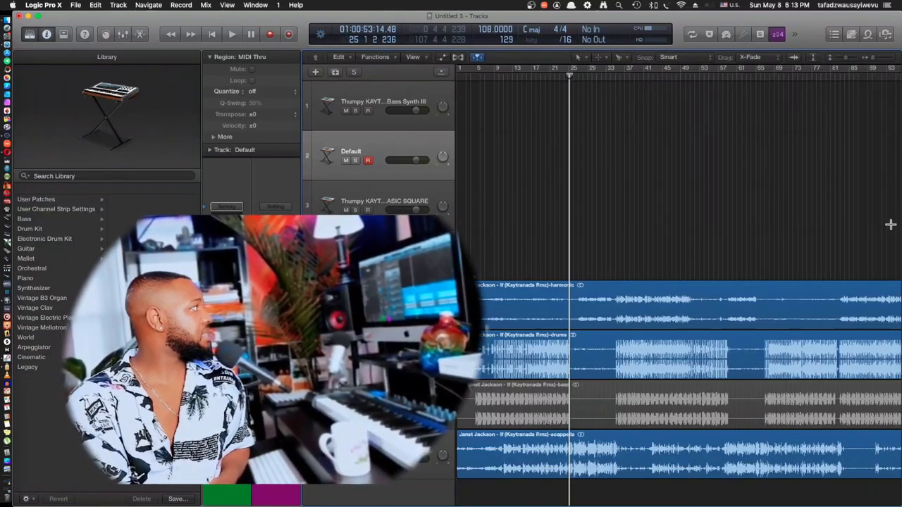
pyautogui.click(403, 203)
pyautogui.click(384, 101)
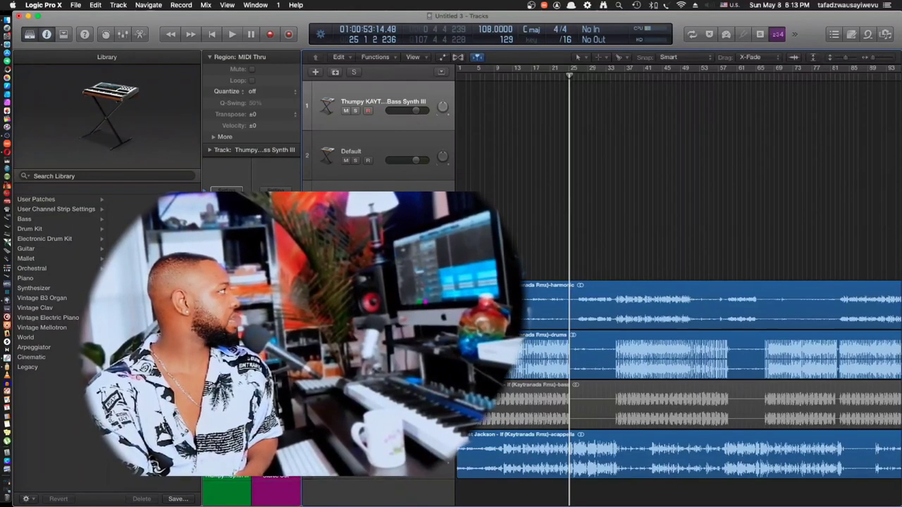
pyautogui.click(383, 144)
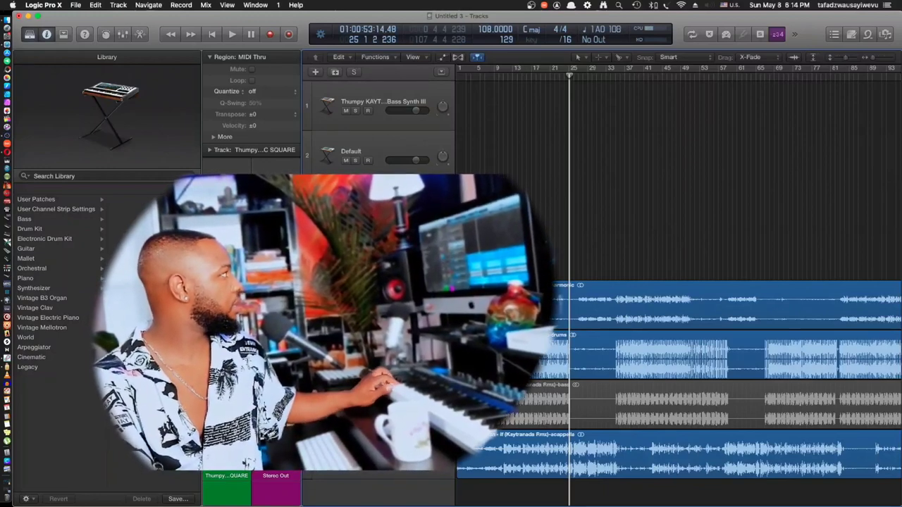
# Step: Save the patch as the 'Thumpy KAYTRANADA Style Bass Synth' Alchemy preset and set Glide to 8.66 %
pyautogui.press('v')
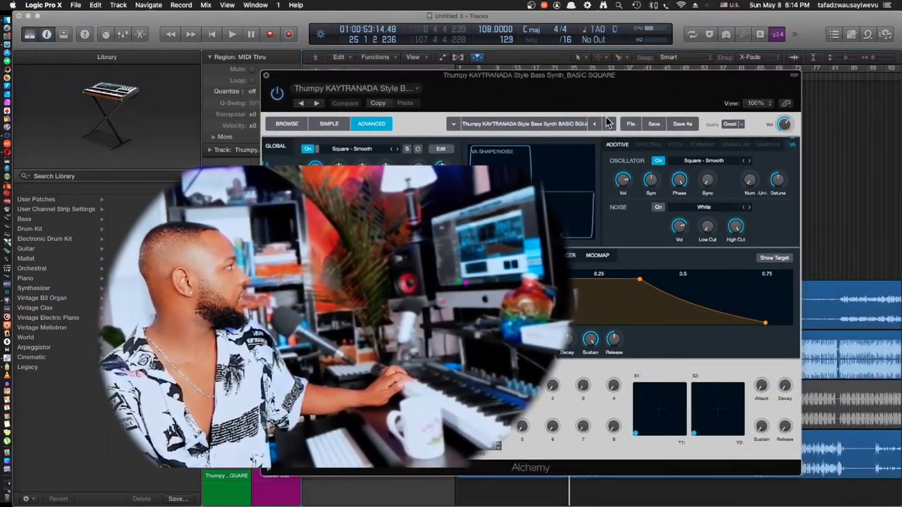
pyautogui.click(682, 123)
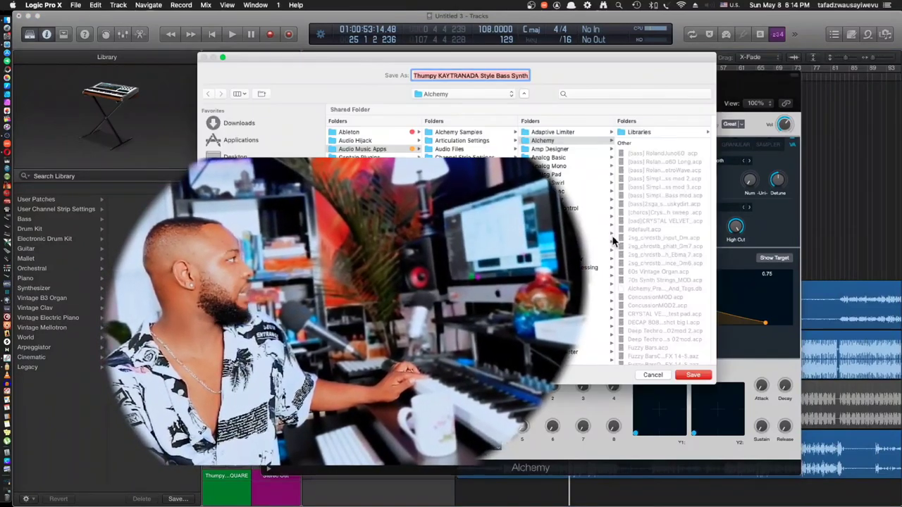
pyautogui.scroll(-10, 631, 255)
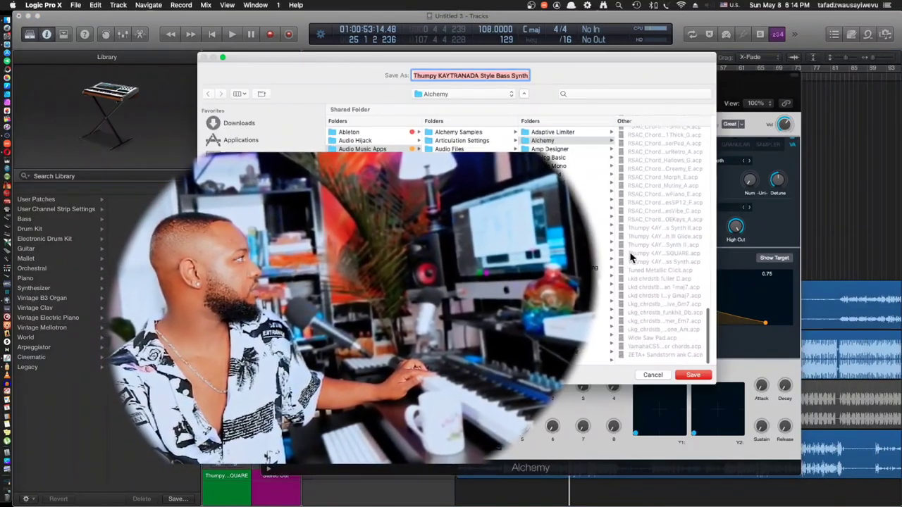
pyautogui.click(693, 375)
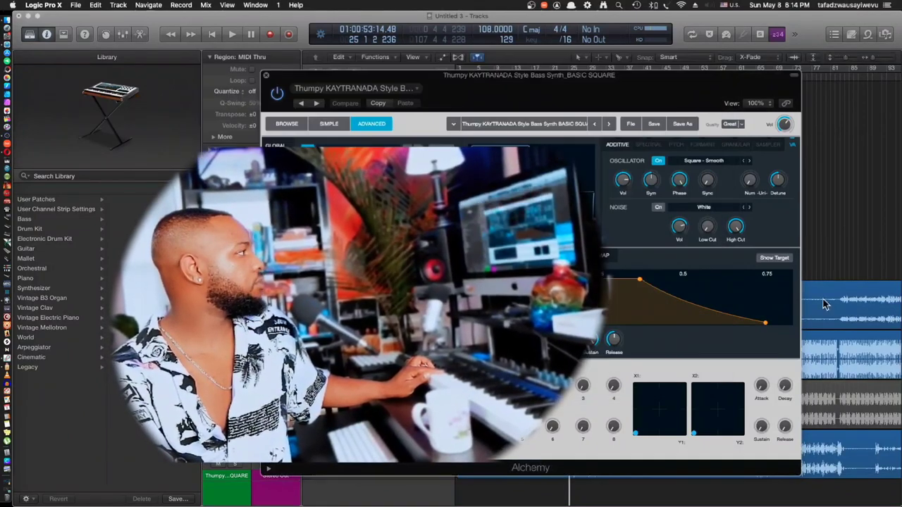
pyautogui.click(775, 220)
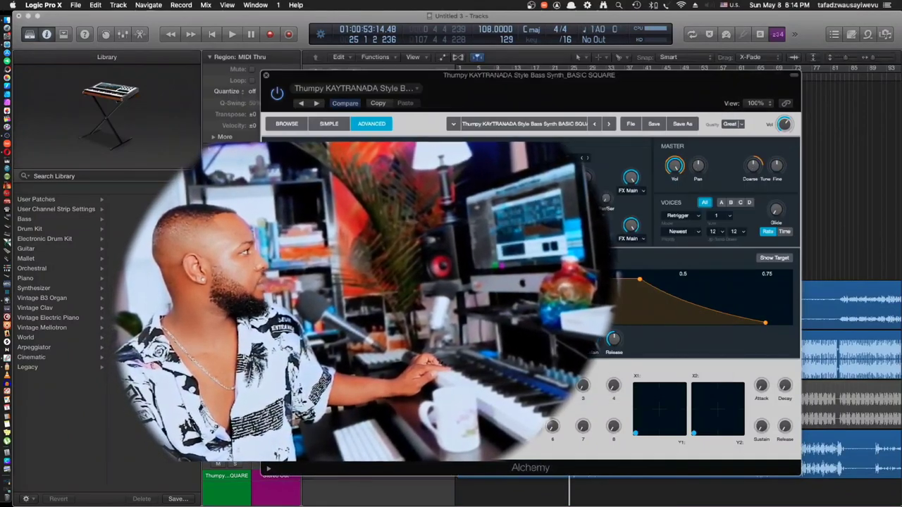
pyautogui.moveTo(775, 220); pyautogui.dragTo(779, 202)
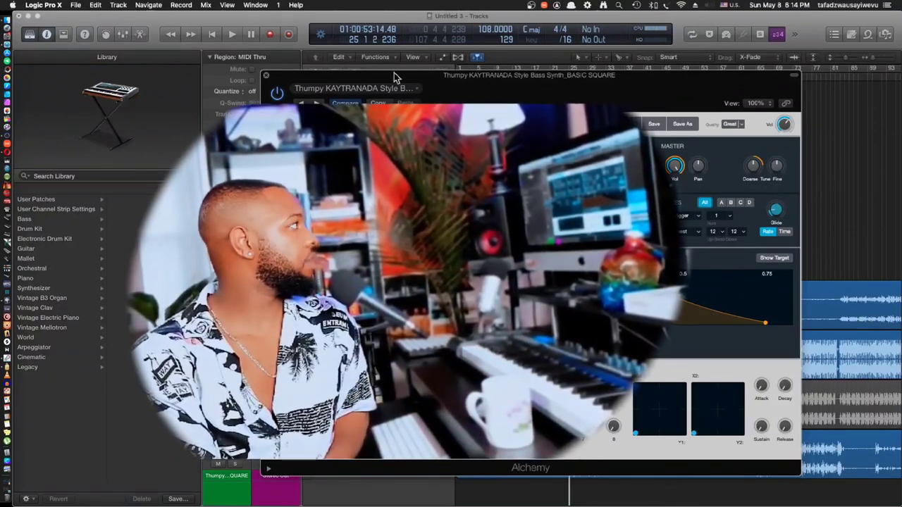
pyautogui.press('super+w')
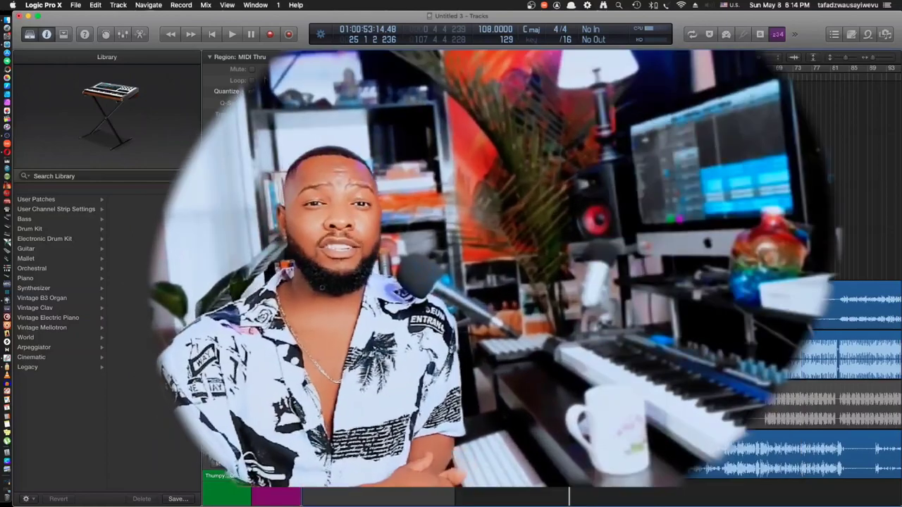